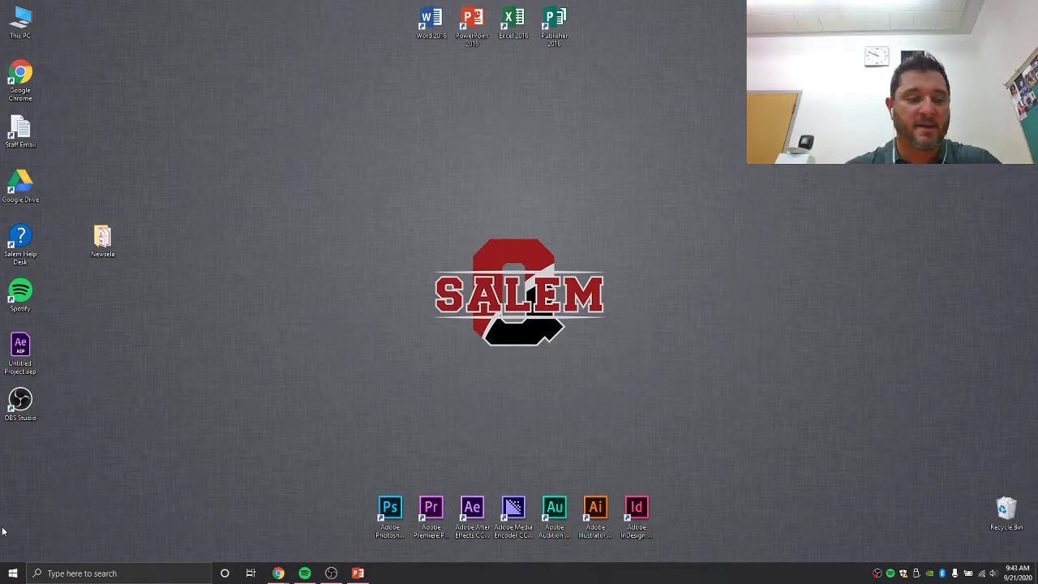
# - Open the Windows Start menu to reach Documents and the app list
pyautogui.click(13, 573)
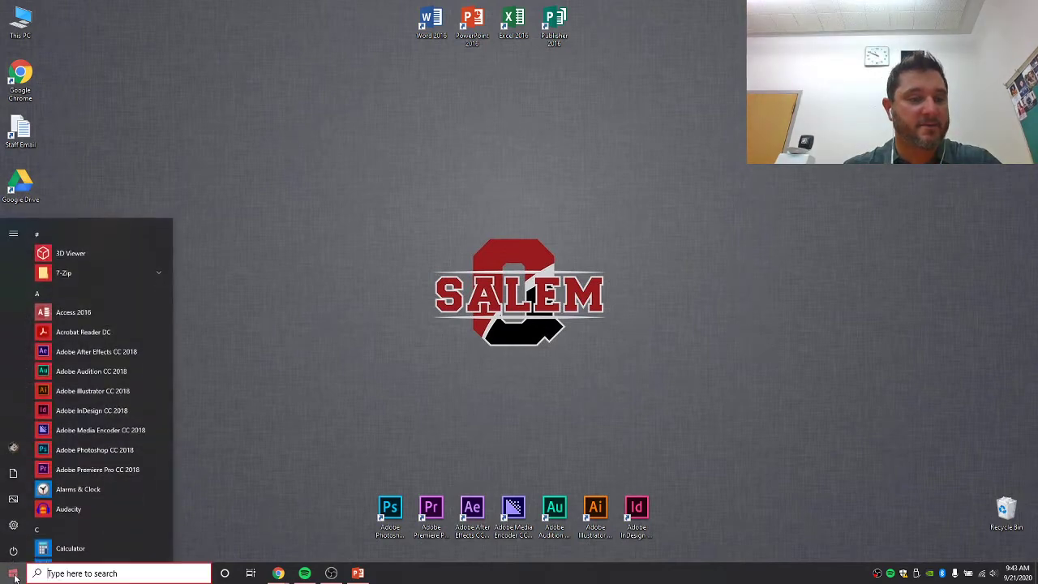
# - Browse Documents to the Studio 203 folder on LaCie (D:) and open Studio 203.prproj
pyautogui.click(13, 473)
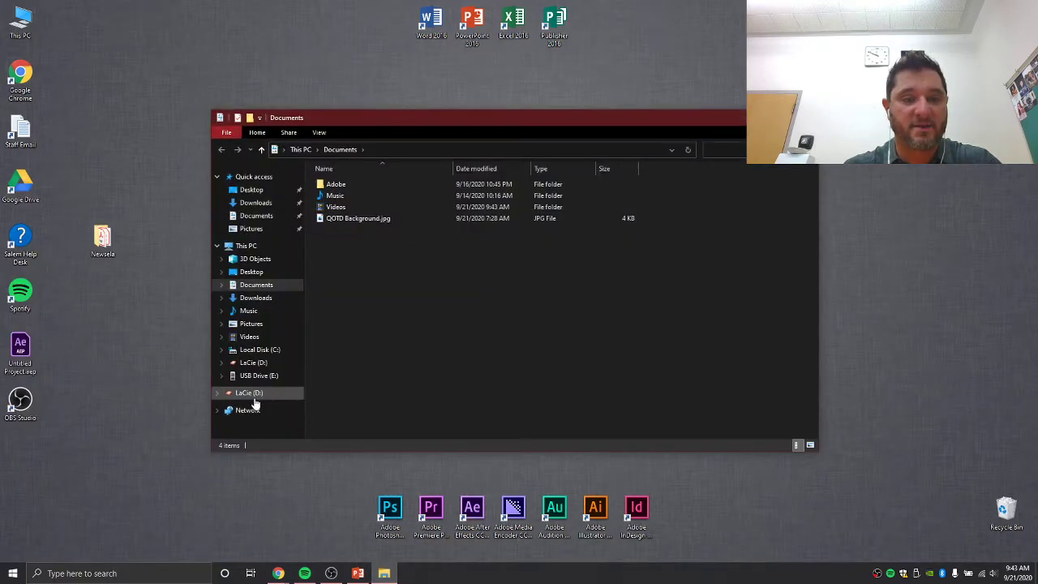
pyautogui.click(254, 395)
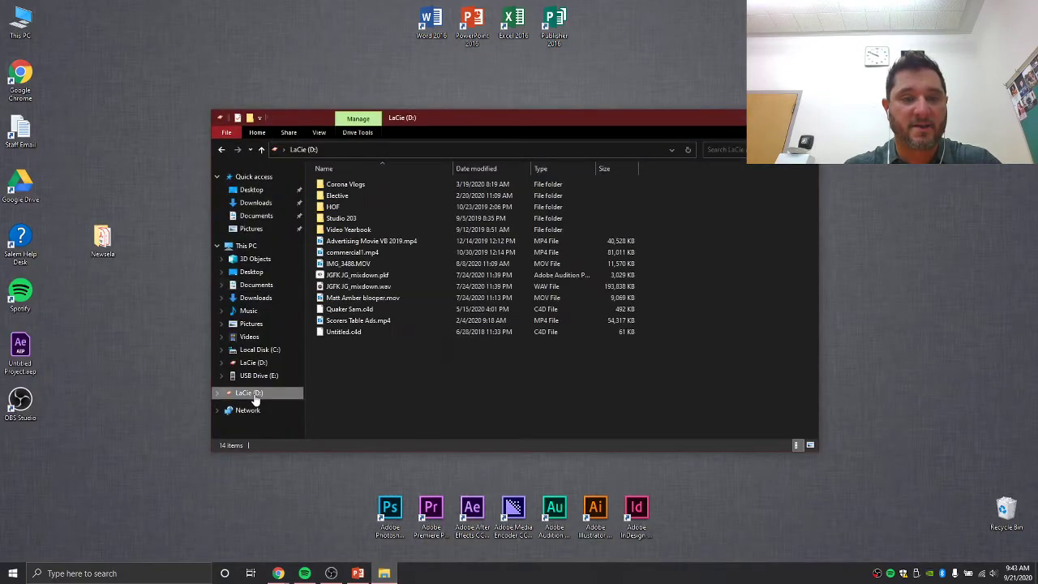
pyautogui.click(352, 220)
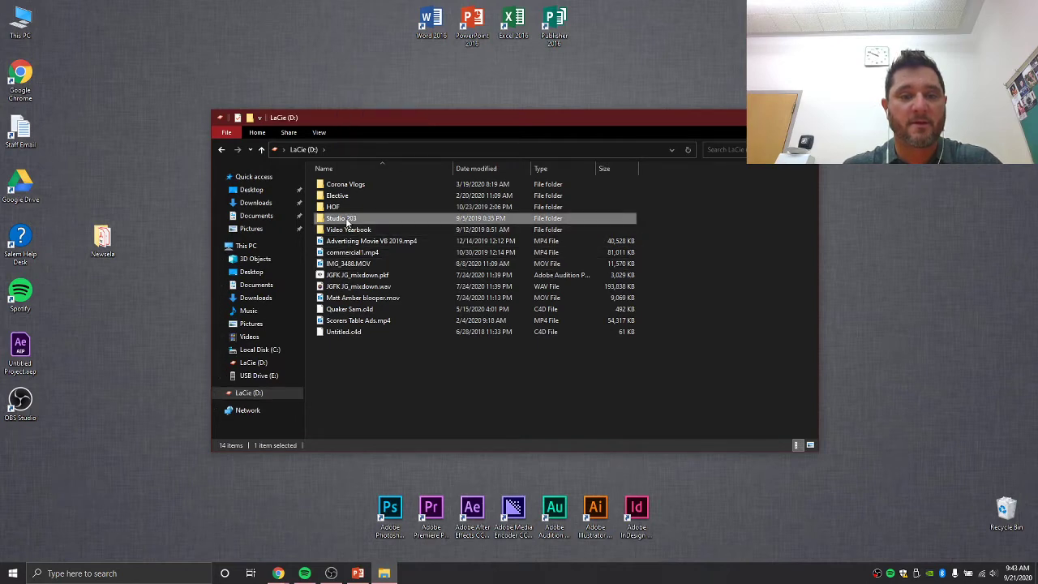
pyautogui.click(349, 241)
pyautogui.doubleClick(344, 221)
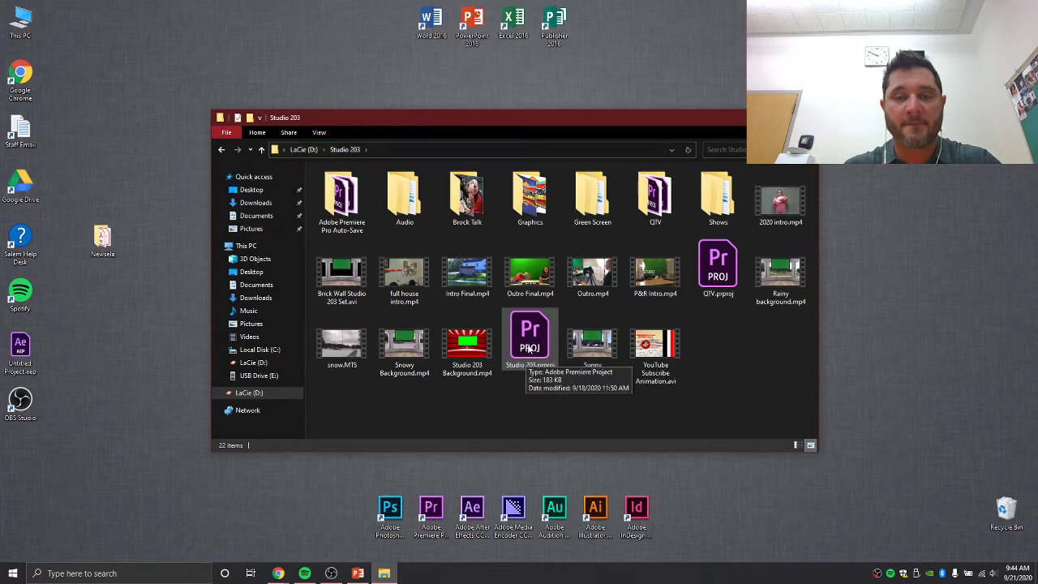
pyautogui.doubleClick(528, 347)
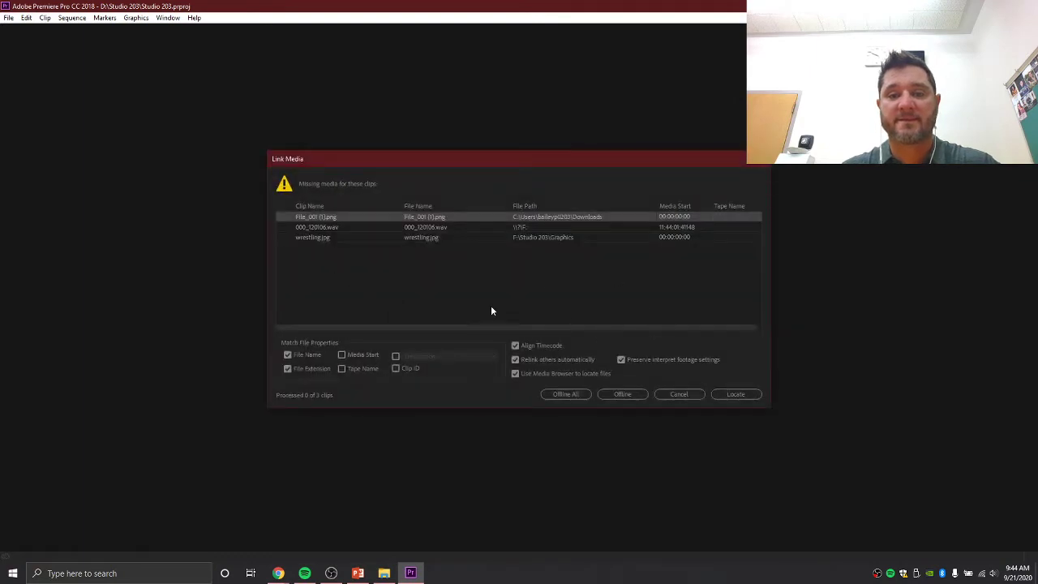
# - Cancel the Link Media dialog so the project opens without relinking media
pyautogui.click(673, 394)
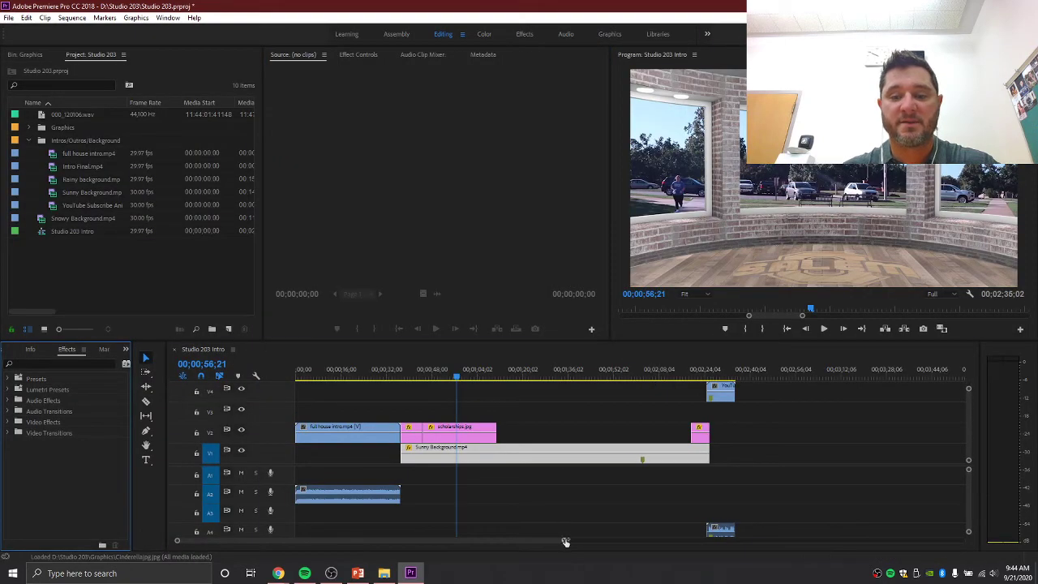
# - Zoom the timeline out to show the full 00;02;35;02 sequence and collapse the Intros/Outros/Background bin
pyautogui.moveTo(565, 541); pyautogui.dragTo(605, 542)
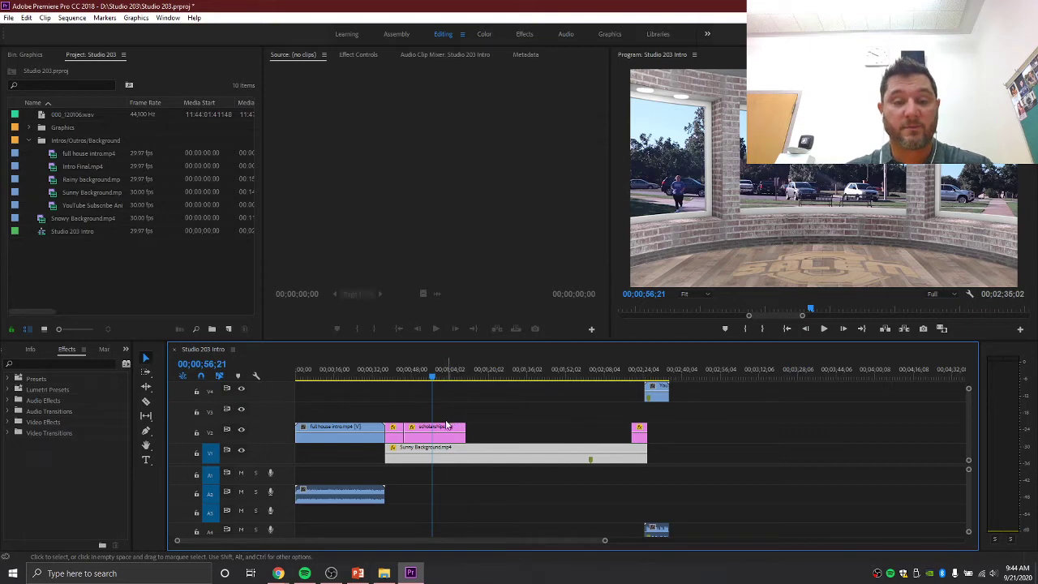
pyautogui.click(555, 407)
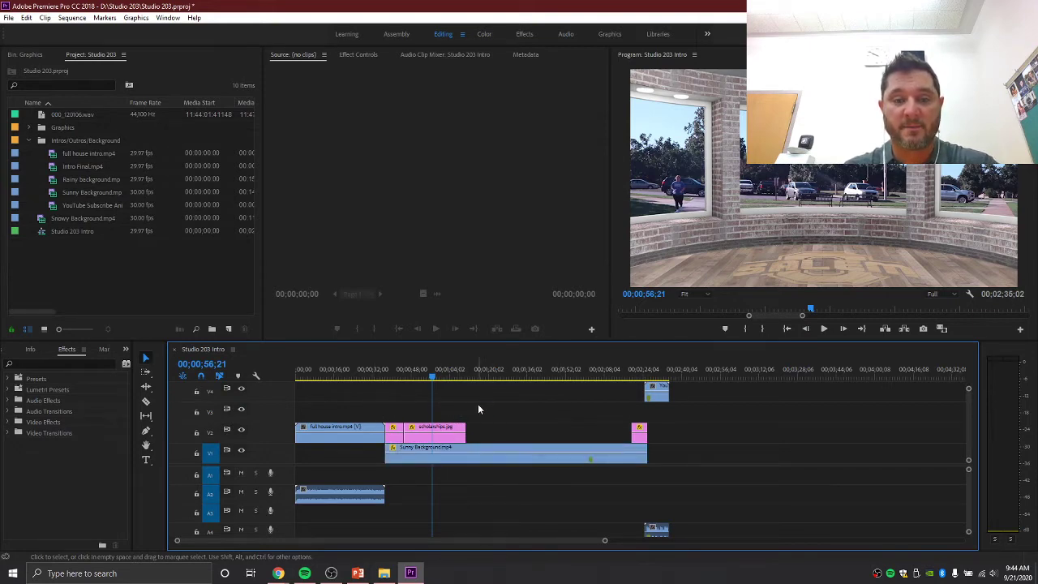
pyautogui.click(32, 138)
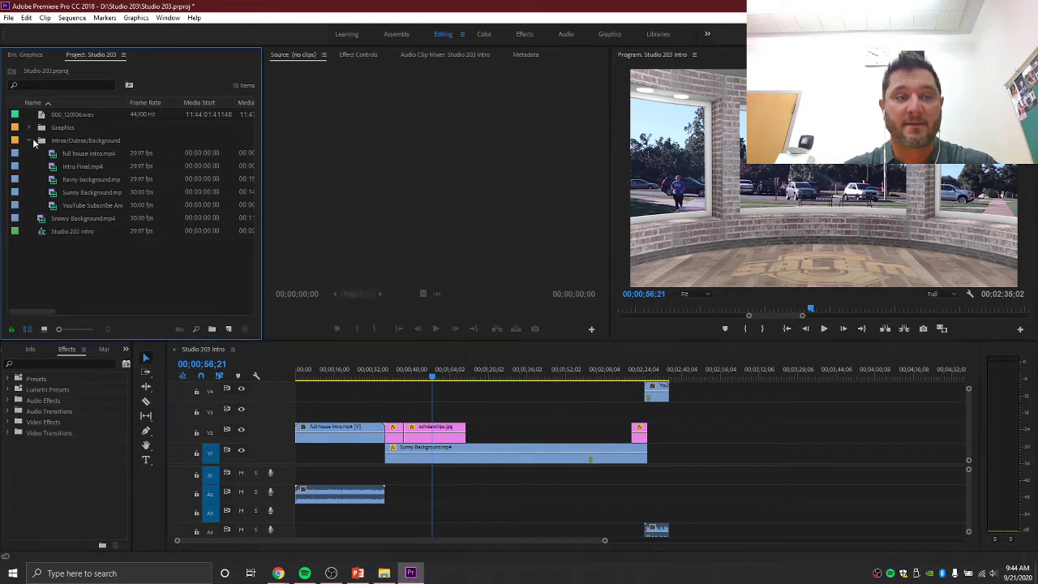
pyautogui.click(30, 141)
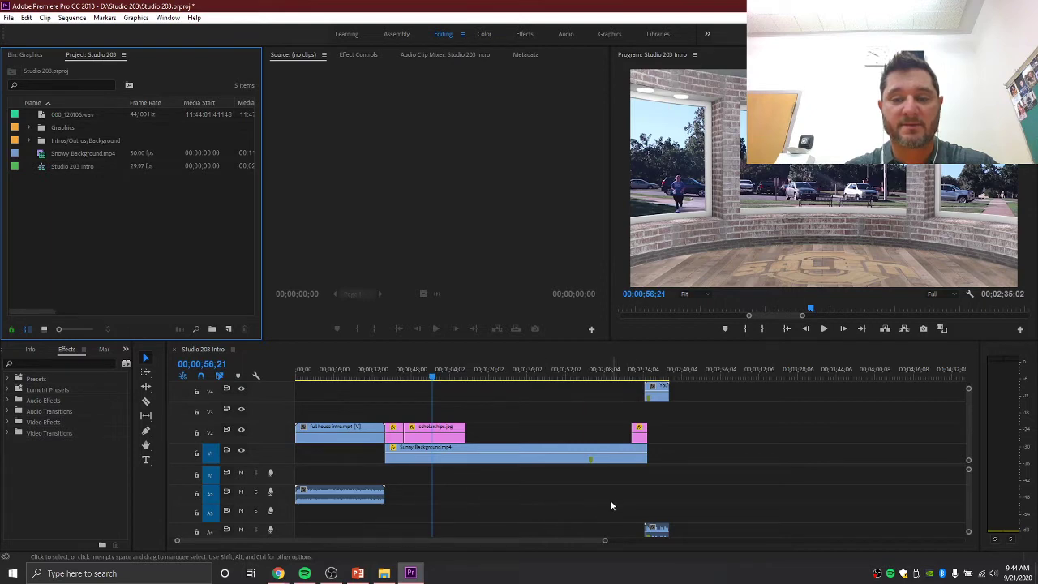
pyautogui.click(471, 412)
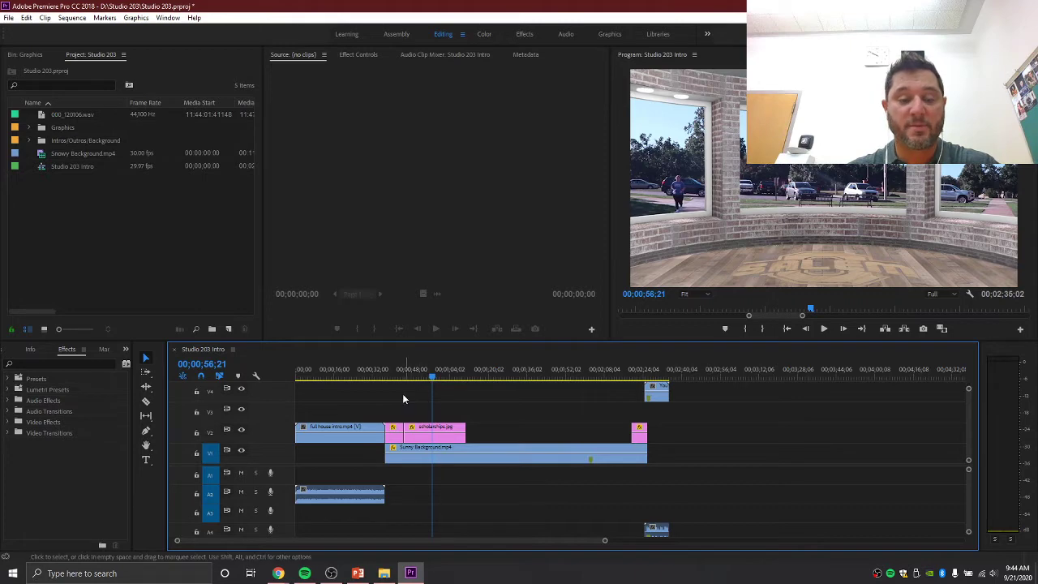
pyautogui.moveTo(278, 572)
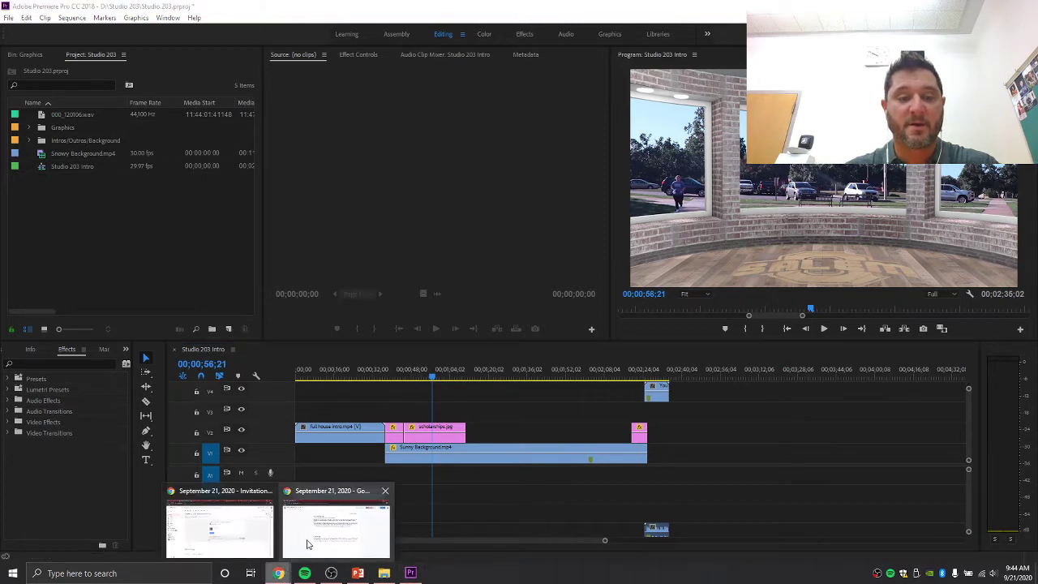
pyautogui.click(307, 544)
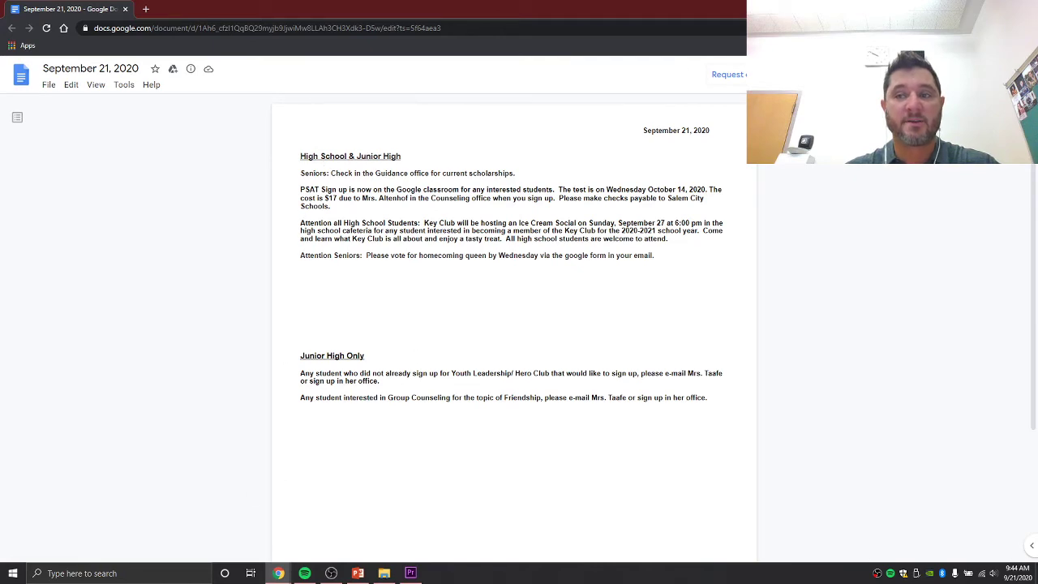
pyautogui.hotkey('alt', 'Tab')
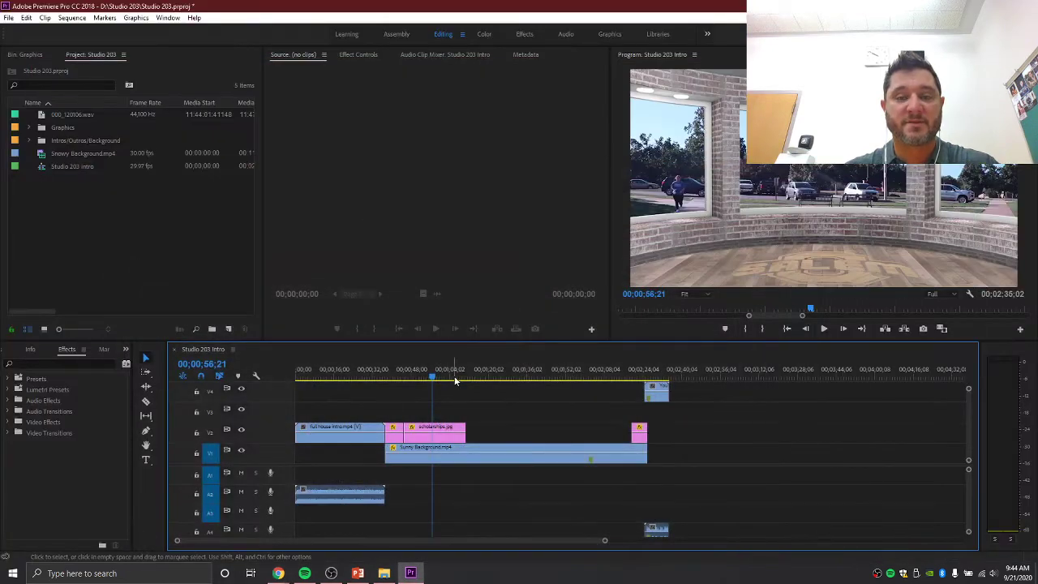
pyautogui.click(404, 378)
pyautogui.moveTo(403, 378); pyautogui.dragTo(397, 379)
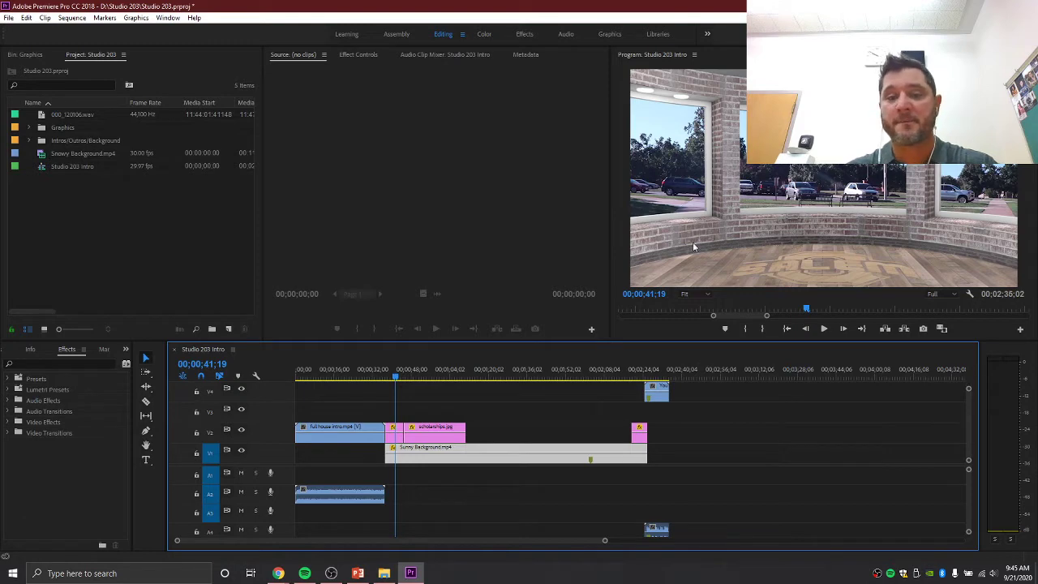
pyautogui.moveTo(479, 377); pyautogui.dragTo(394, 388)
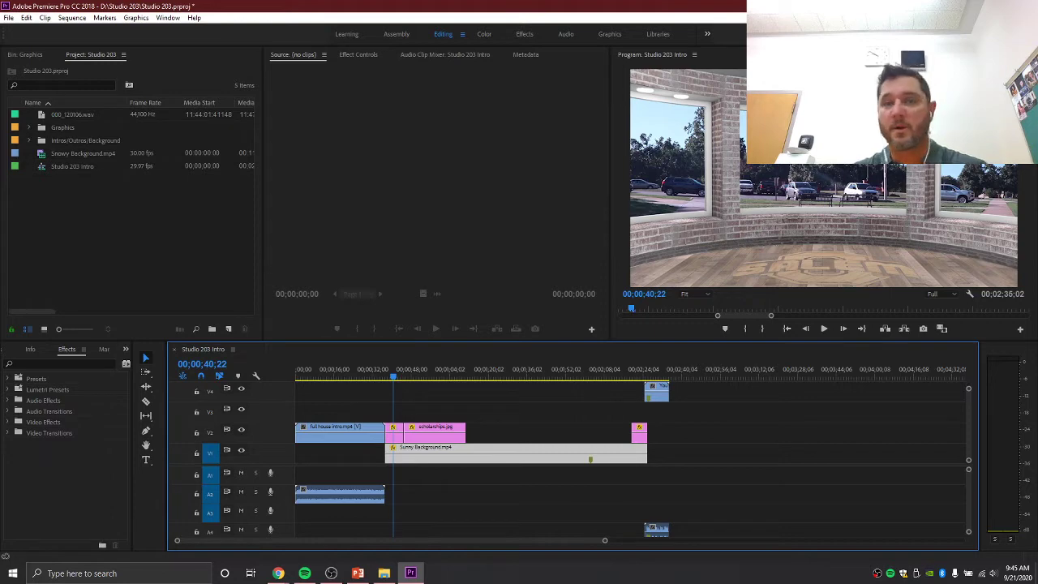
pyautogui.moveTo(278, 571)
pyautogui.click(307, 543)
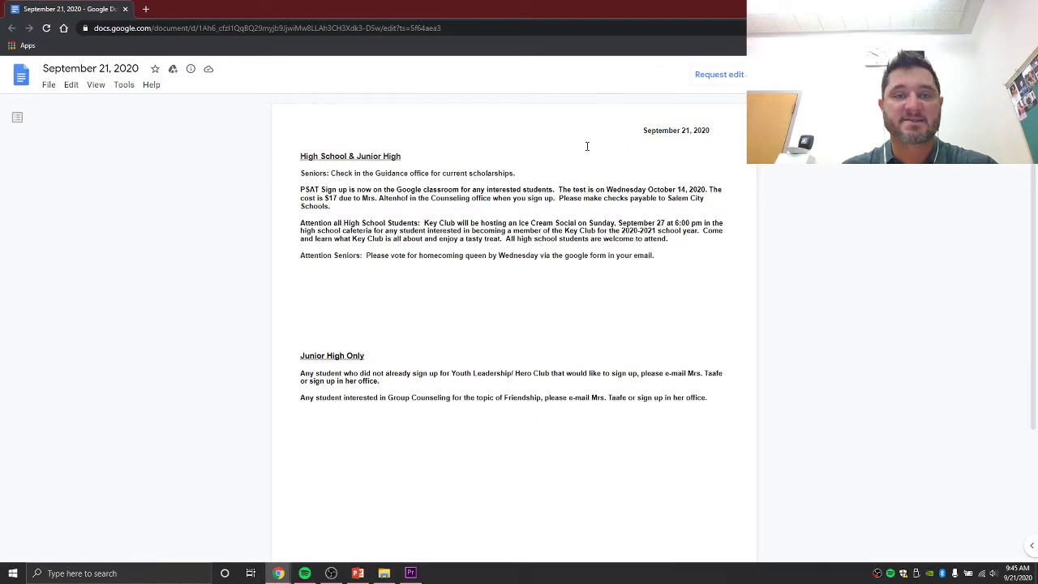
pyautogui.click(975, 9)
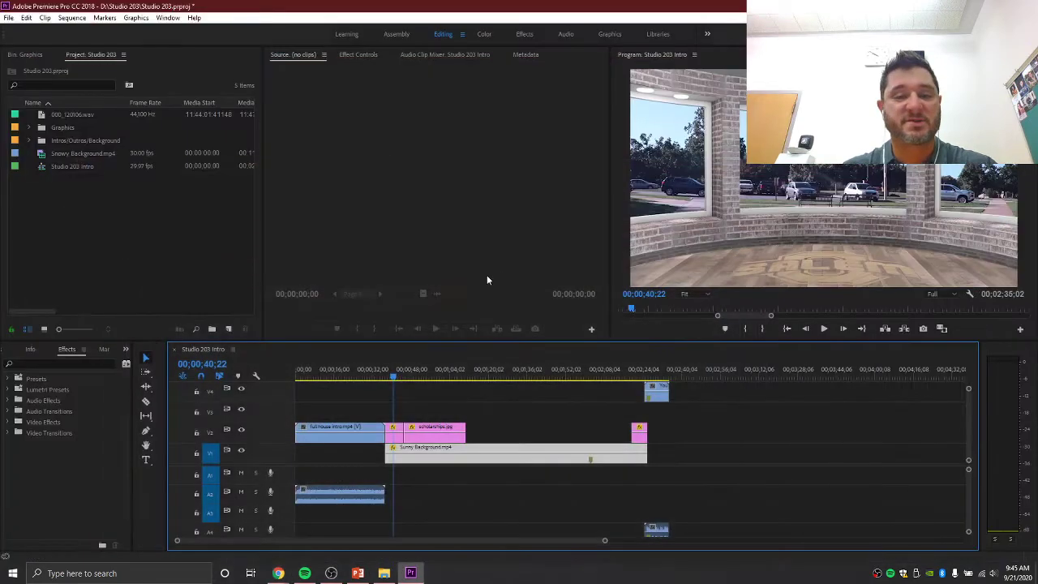
pyautogui.click(395, 375)
pyautogui.moveTo(396, 375); pyautogui.dragTo(435, 382)
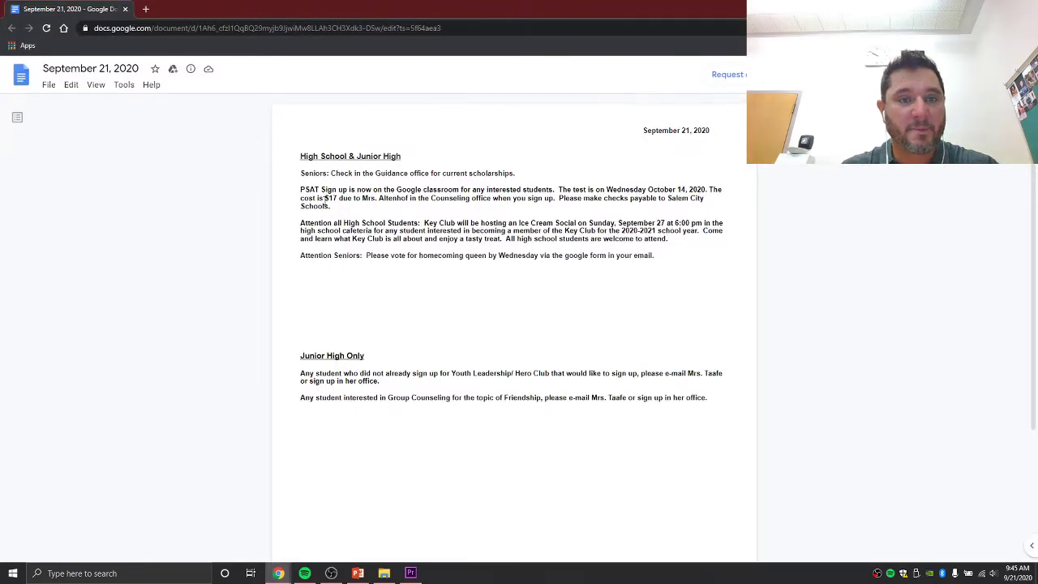
pyautogui.click(278, 572)
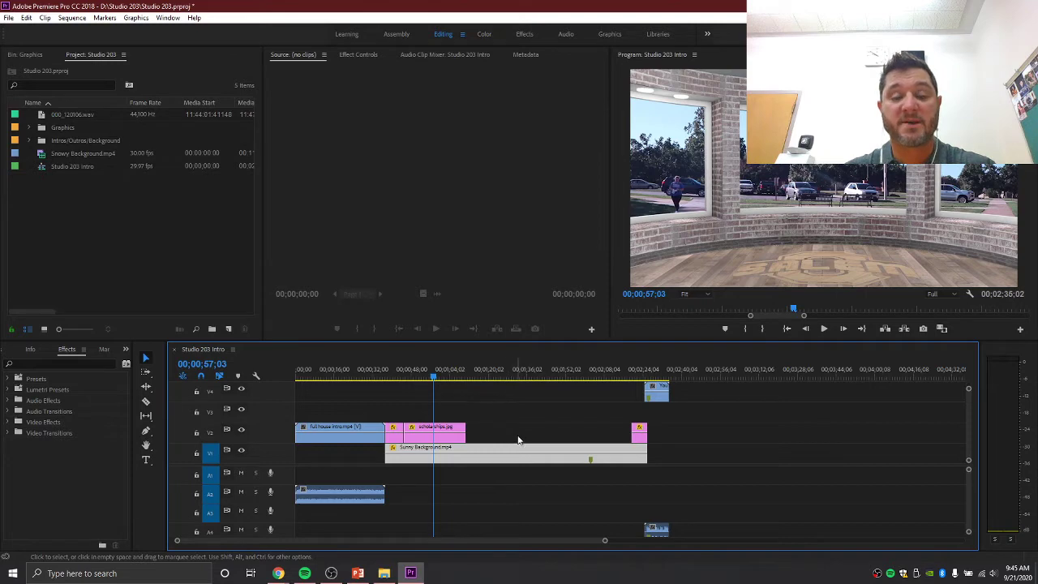
pyautogui.click(485, 435)
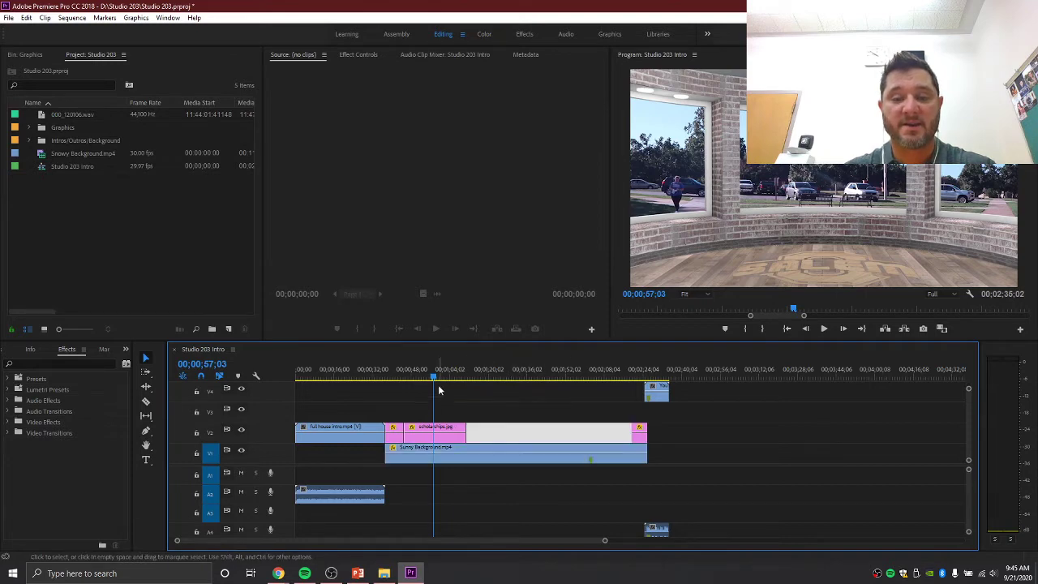
# - Scrub the later part of the sequence past scholarships.jpg and save the project
pyautogui.click(429, 435)
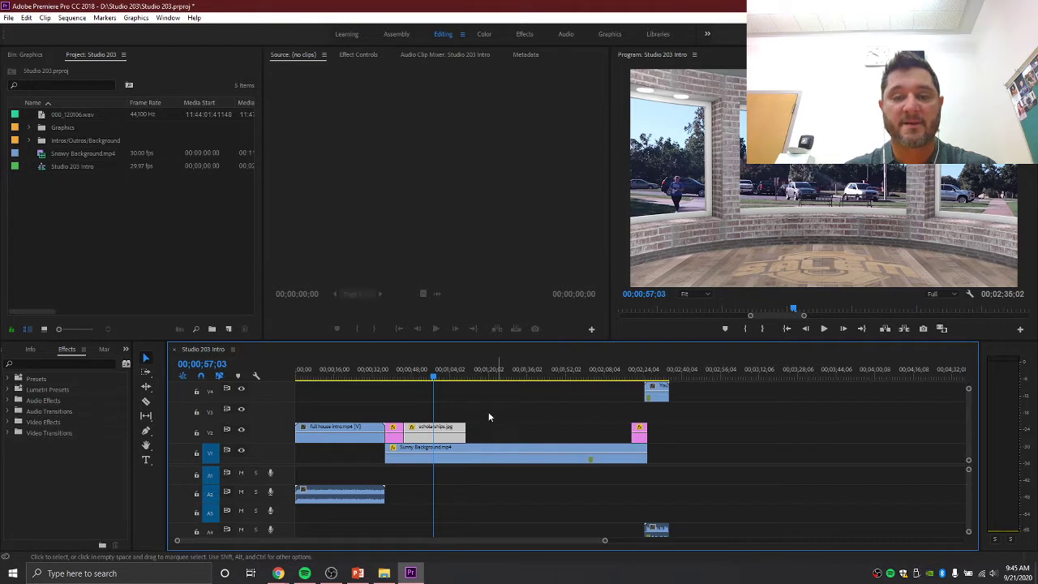
pyautogui.moveTo(434, 376)
pyautogui.mouseDown()
pyautogui.moveTo(523, 378)
pyautogui.moveTo(442, 385)
pyautogui.mouseUp()
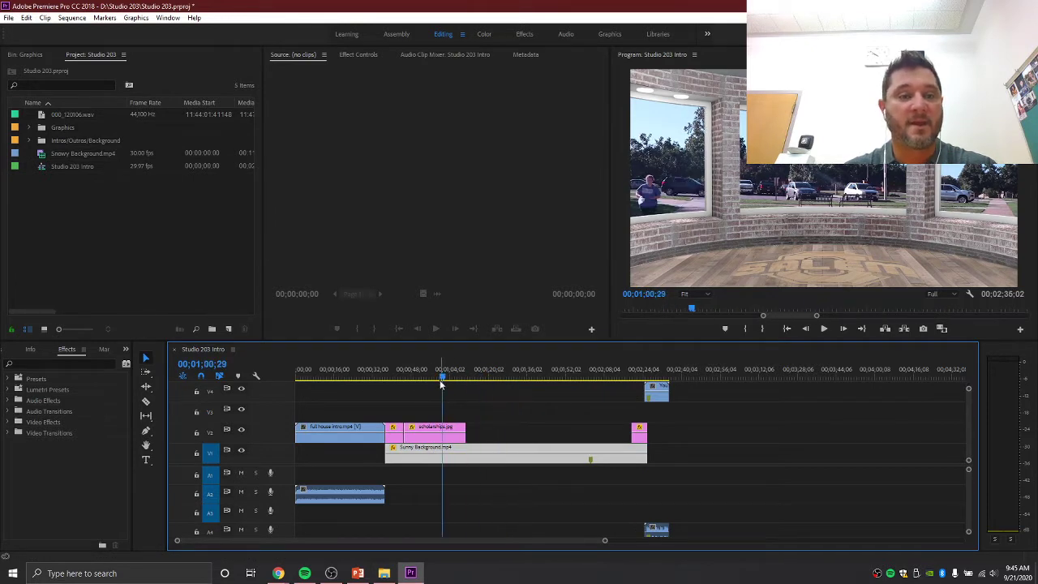
pyautogui.hotkey('ctrl', 's')
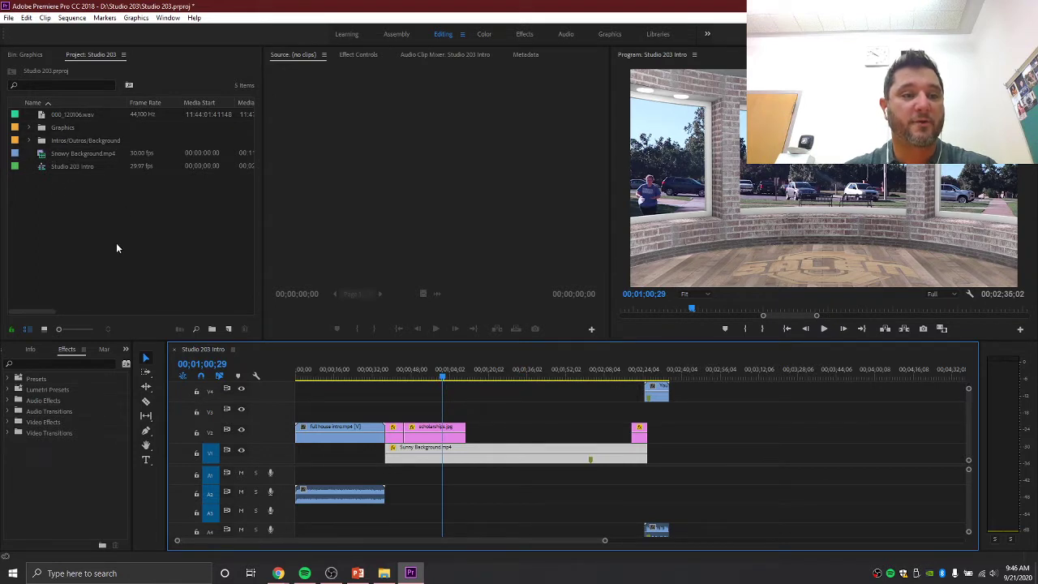
# - Expand the Graphics bin and scroll down to PSAT.jpg
pyautogui.click(30, 128)
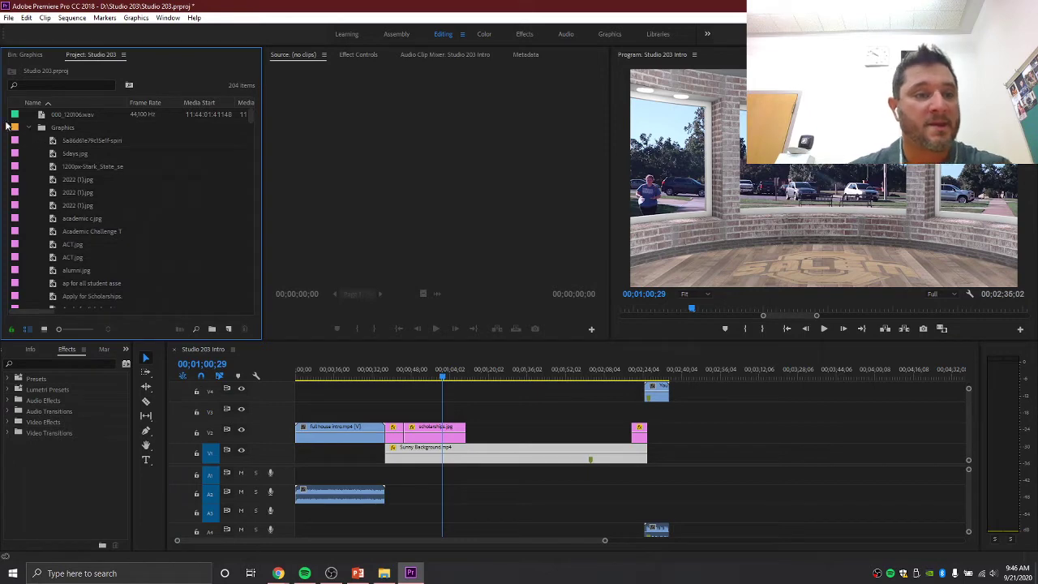
pyautogui.scroll(-8, 141, 199)
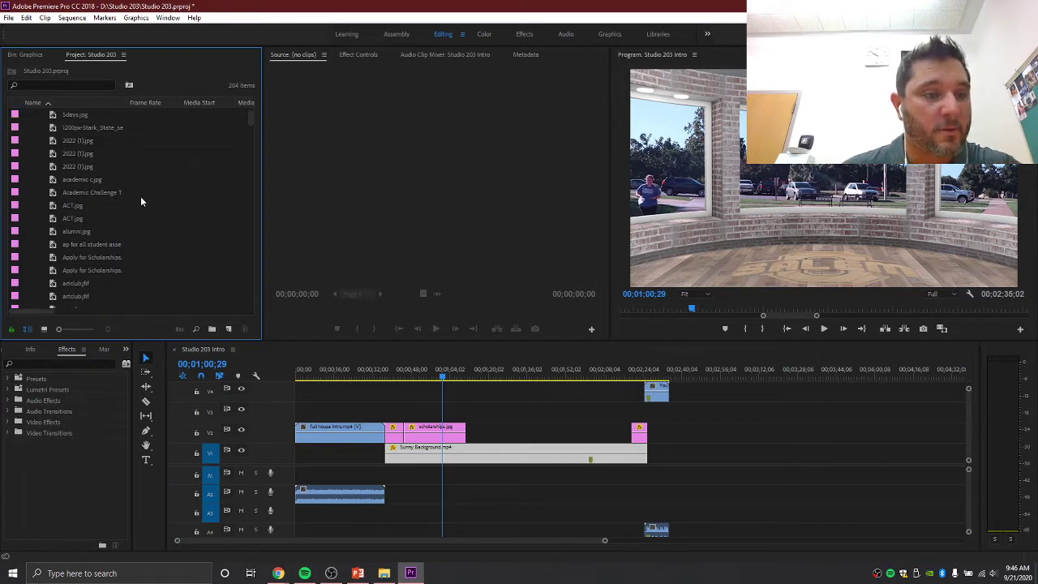
pyautogui.scroll(-10, 152, 217)
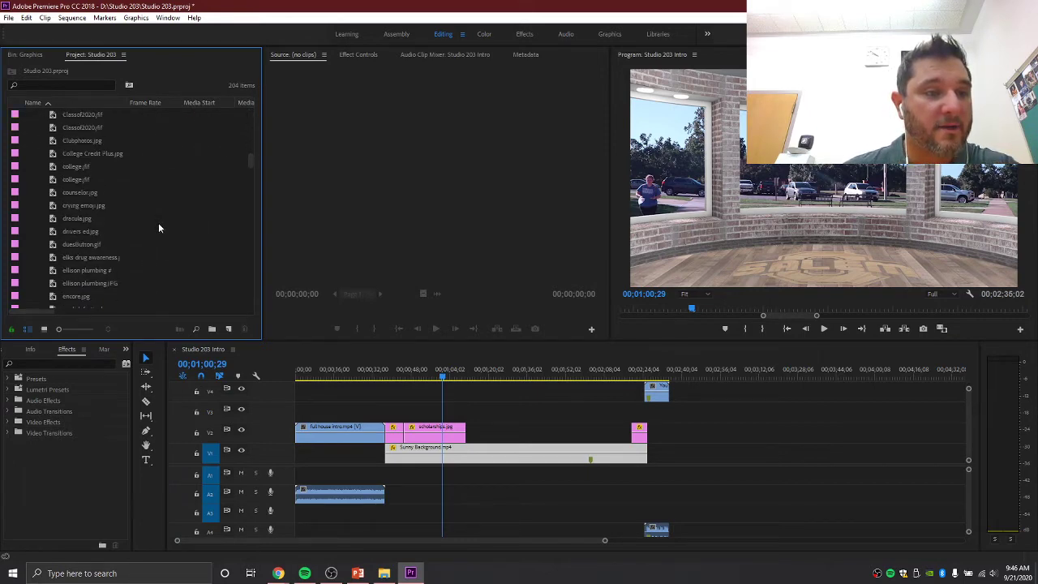
pyautogui.scroll(-10, 158, 232)
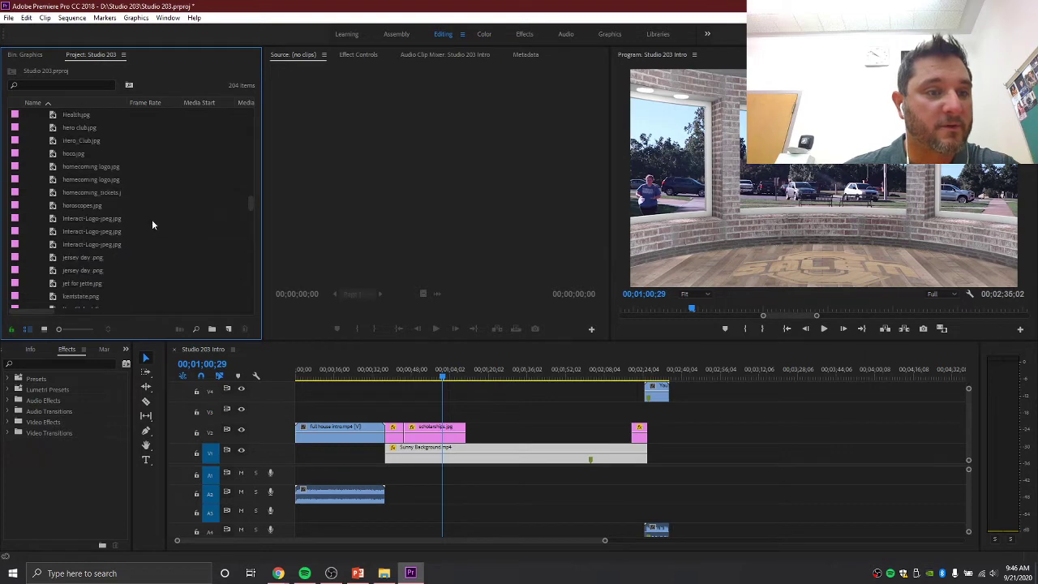
pyautogui.scroll(-3, 157, 230)
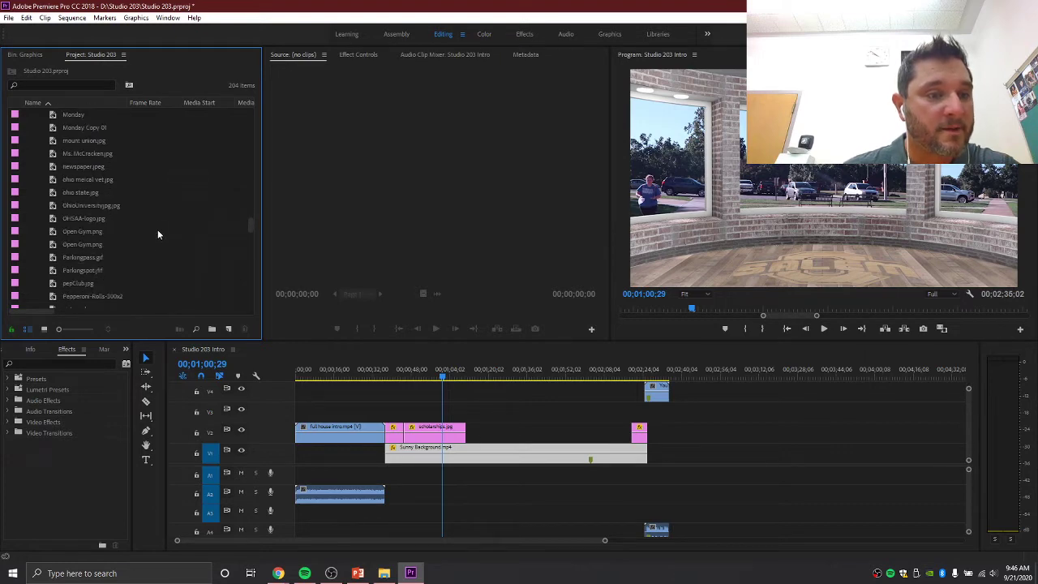
pyautogui.scroll(-3, 118, 258)
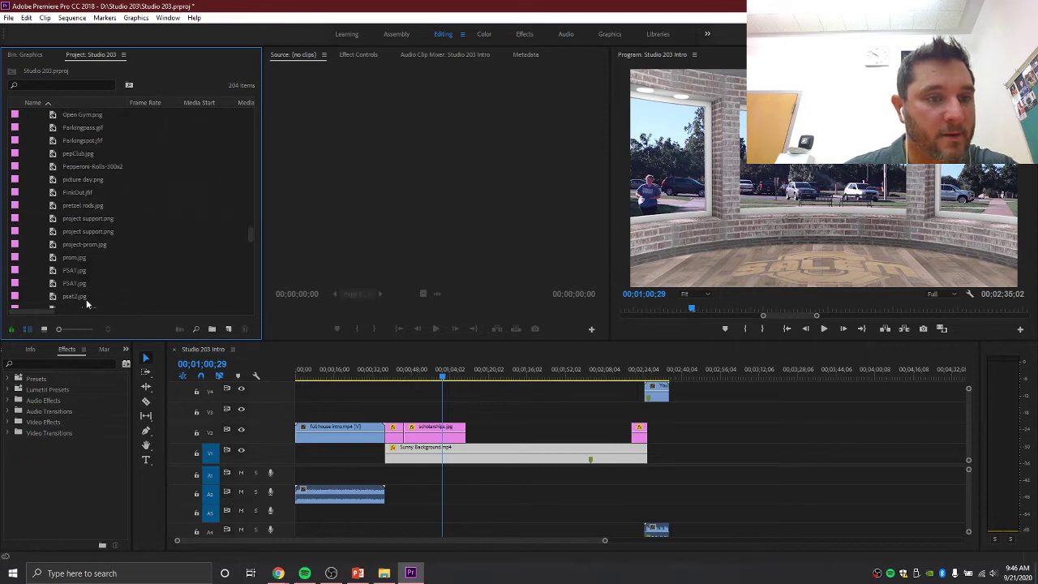
# - Place PSAT.jpg on V2 after scholarships.jpg, select it, and show its Effect Controls
pyautogui.doubleClick(72, 267)
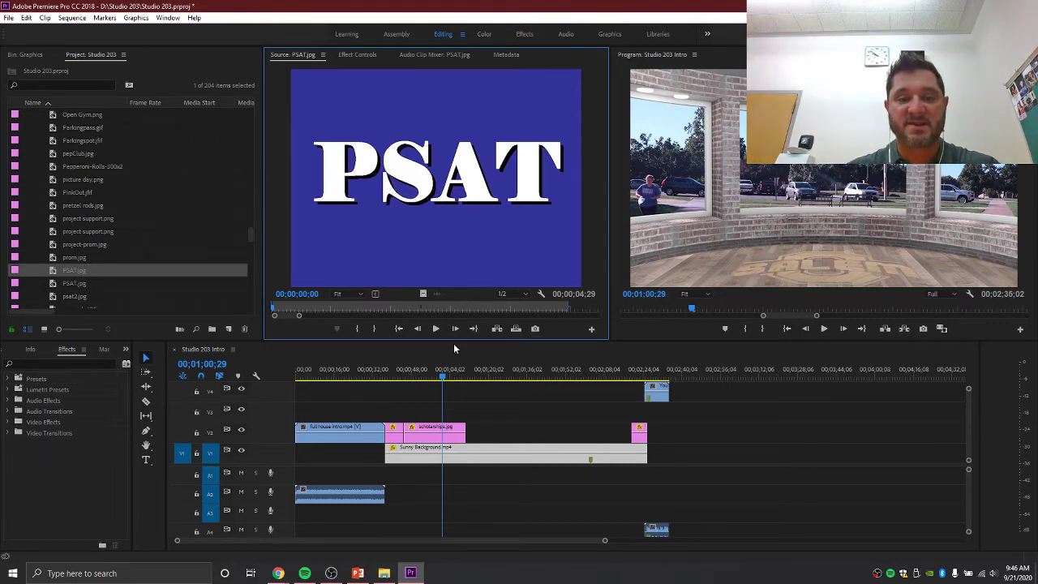
pyautogui.moveTo(454, 348); pyautogui.dragTo(479, 440)
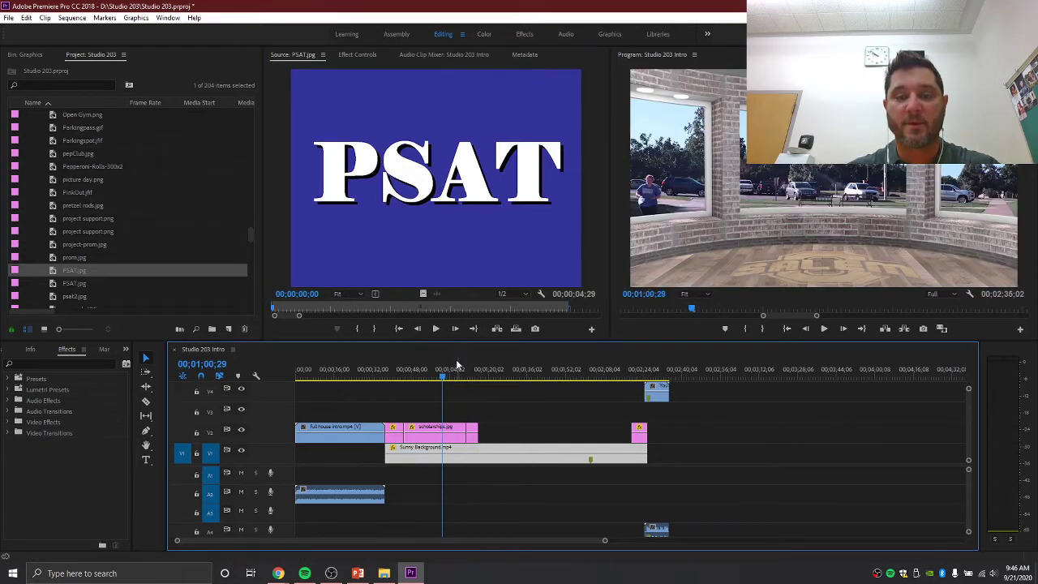
pyautogui.moveTo(444, 378); pyautogui.dragTo(472, 379)
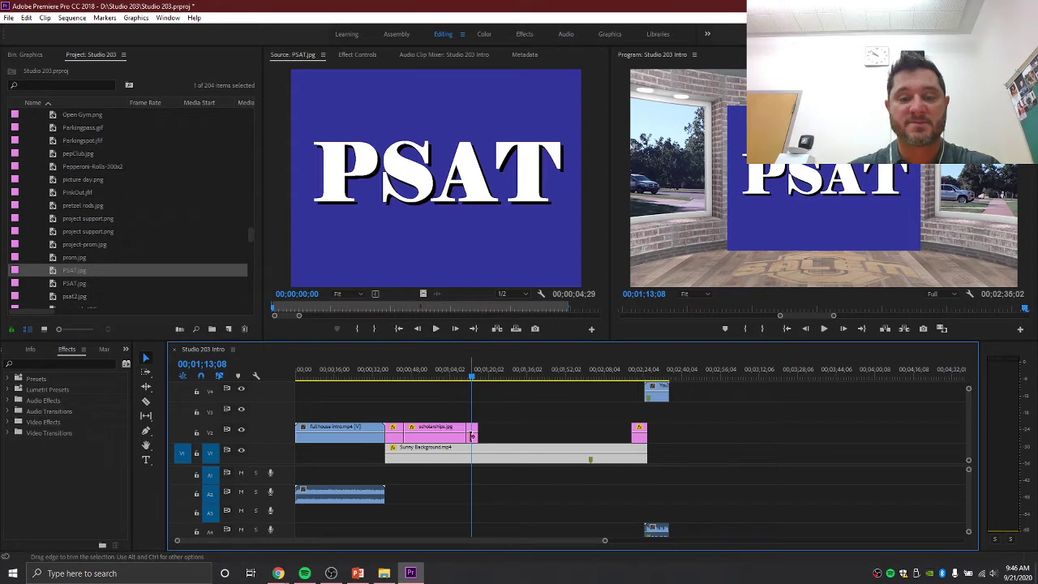
pyautogui.click(475, 444)
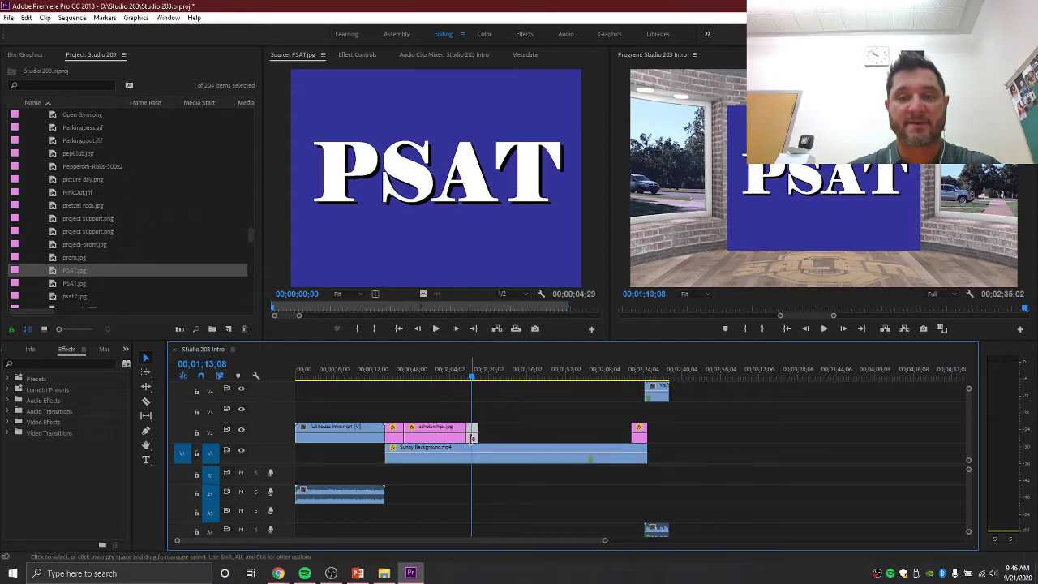
pyautogui.click(358, 54)
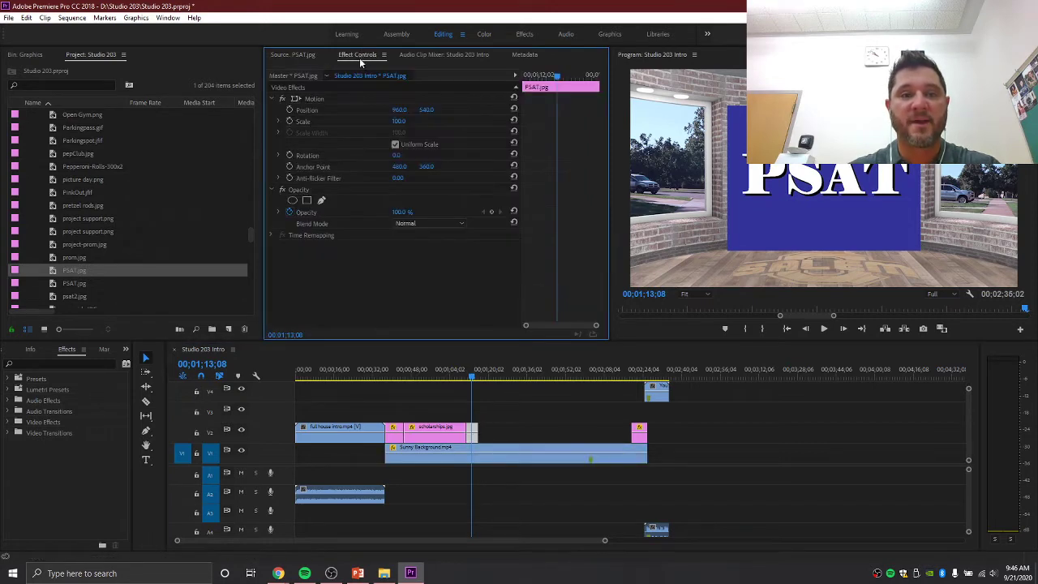
# - Turn off Uniform Scale and set PSAT.jpg to Scale Width 67 and Scale Height 51
pyautogui.click(395, 145)
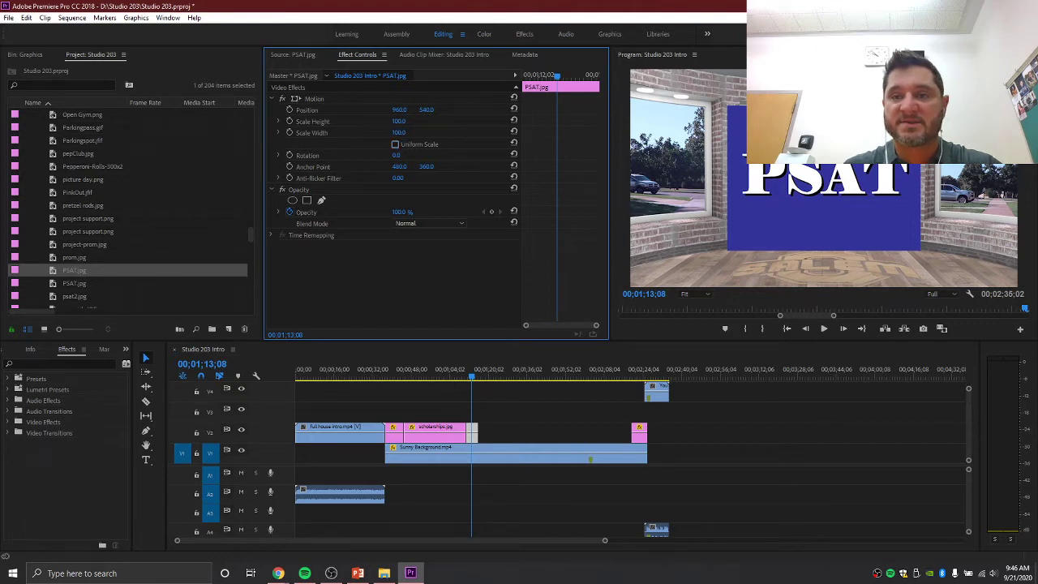
pyautogui.moveTo(398, 132); pyautogui.dragTo(365, 132)
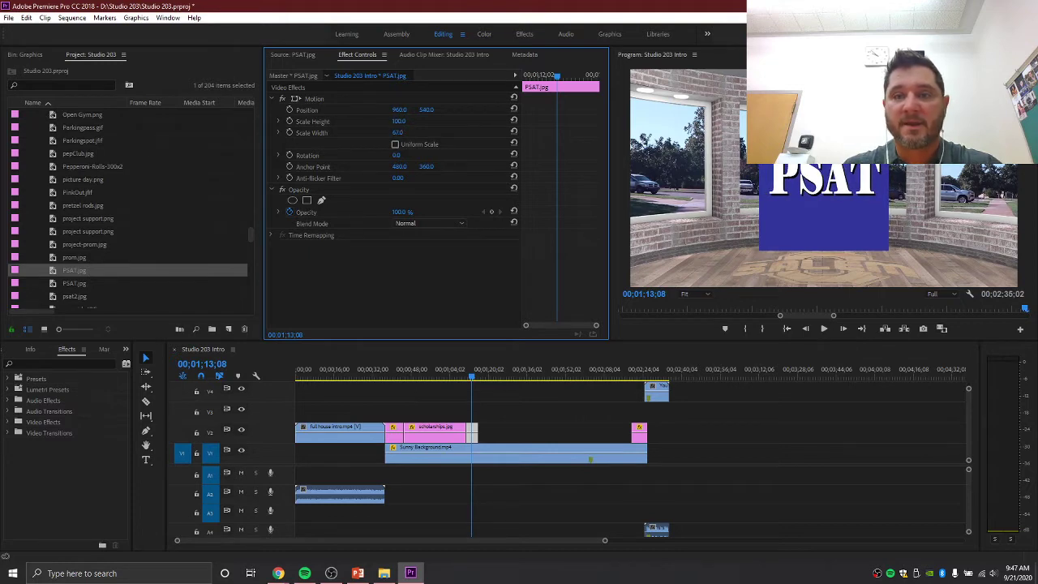
pyautogui.moveTo(398, 121); pyautogui.dragTo(361, 121)
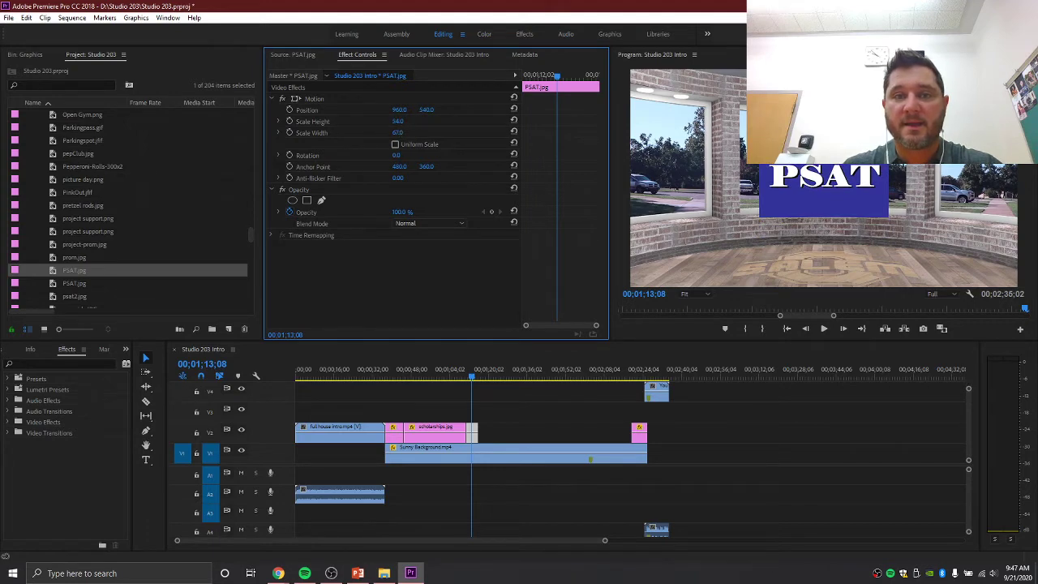
pyautogui.moveTo(403, 123); pyautogui.dragTo(414, 120)
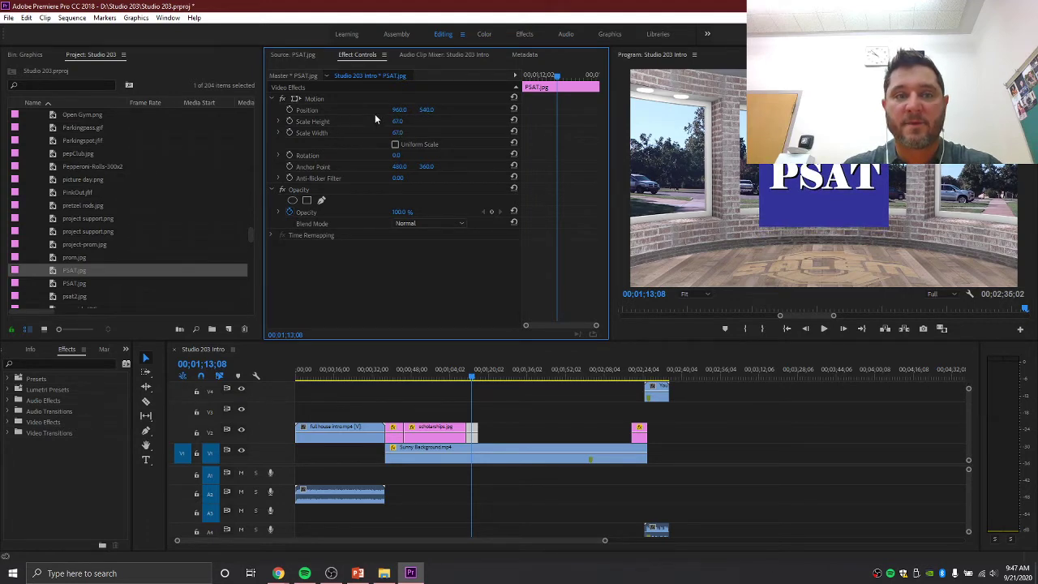
# - Move PSAT.jpg up to Position 960, 246
pyautogui.click(312, 110)
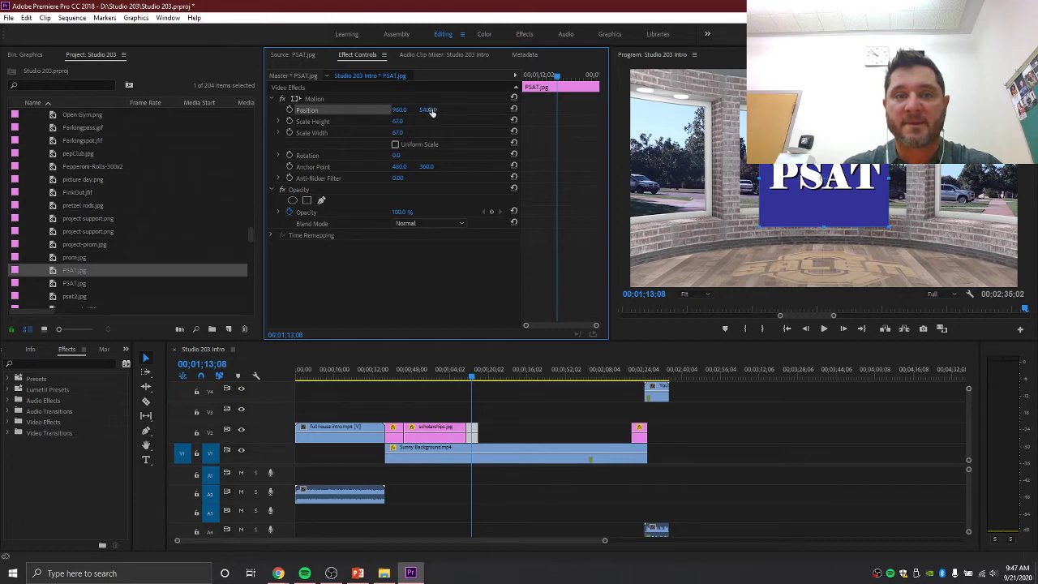
pyautogui.click(427, 110)
pyautogui.write('455')
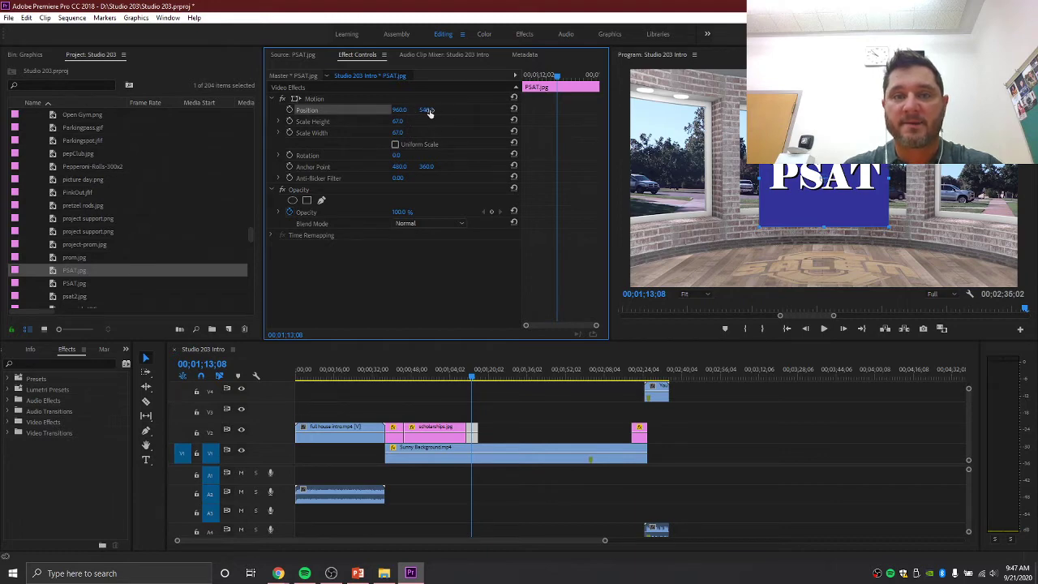
pyautogui.press('Return')
pyautogui.moveTo(426, 109); pyautogui.dragTo(275, 110)
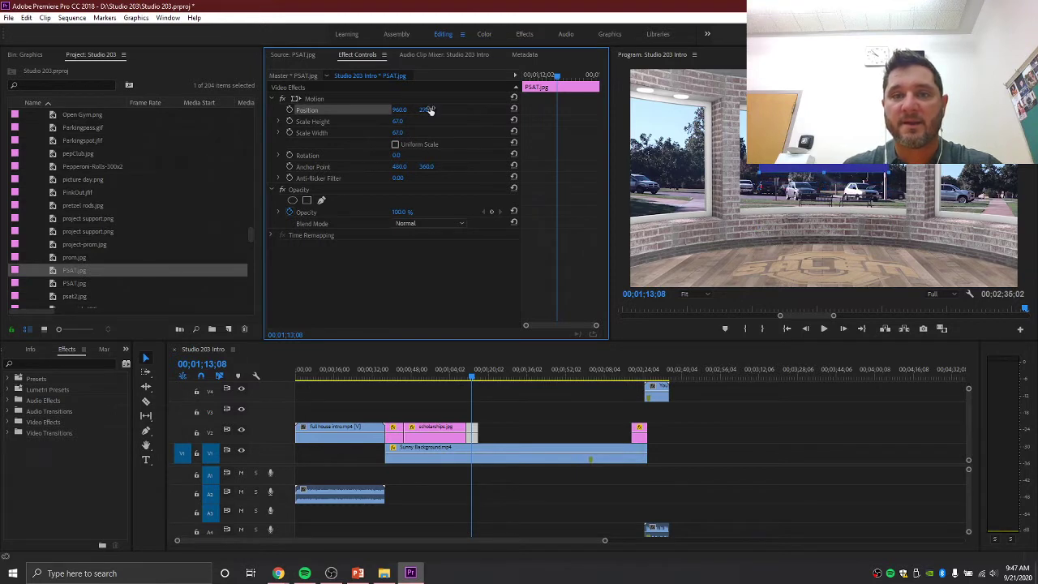
pyautogui.moveTo(391, 120)
pyautogui.mouseDown()
pyautogui.moveTo(382, 120)
pyautogui.moveTo(412, 109)
pyautogui.moveTo(393, 121)
pyautogui.mouseUp()
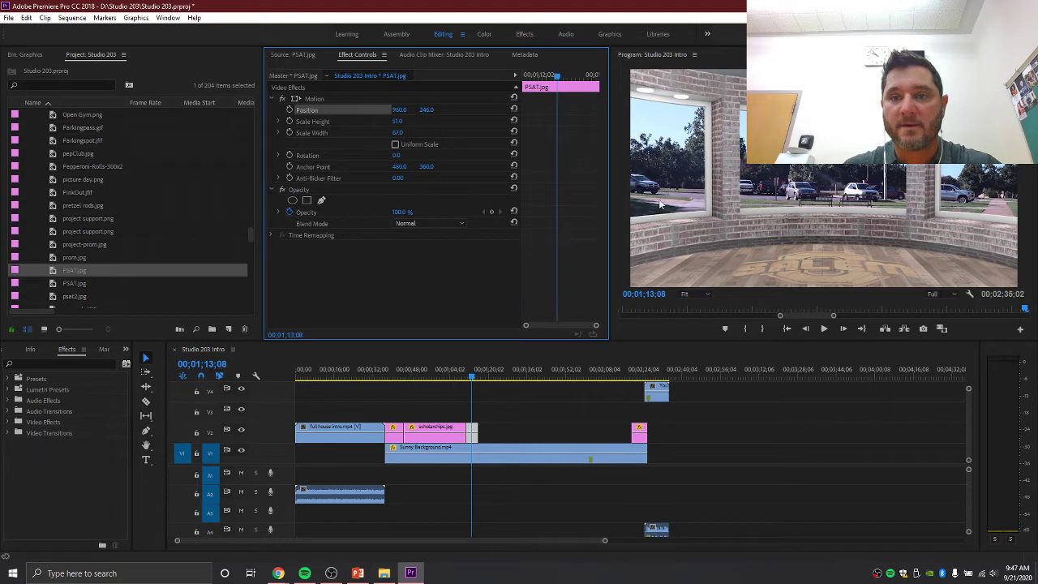
pyautogui.click(513, 268)
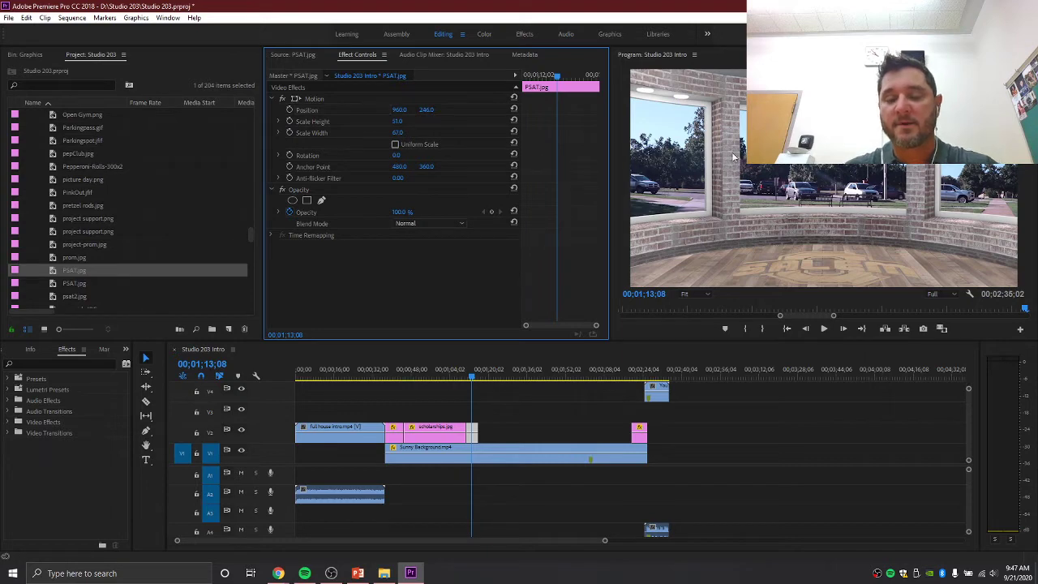
# - Check the September 21 announcements document in Chrome, then return to Premiere Pro
pyautogui.click(279, 575)
pyautogui.click(331, 527)
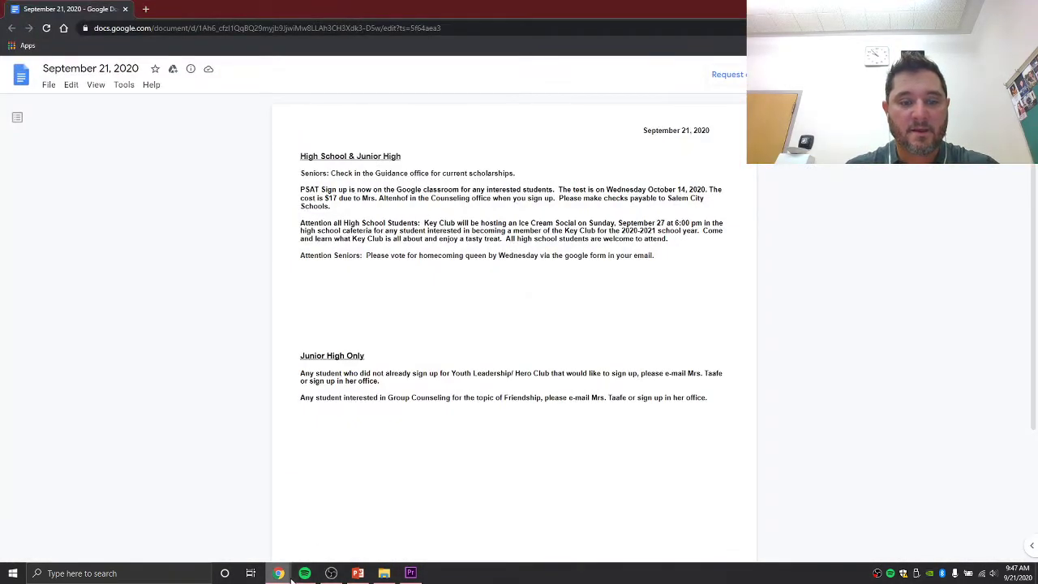
pyautogui.click(410, 573)
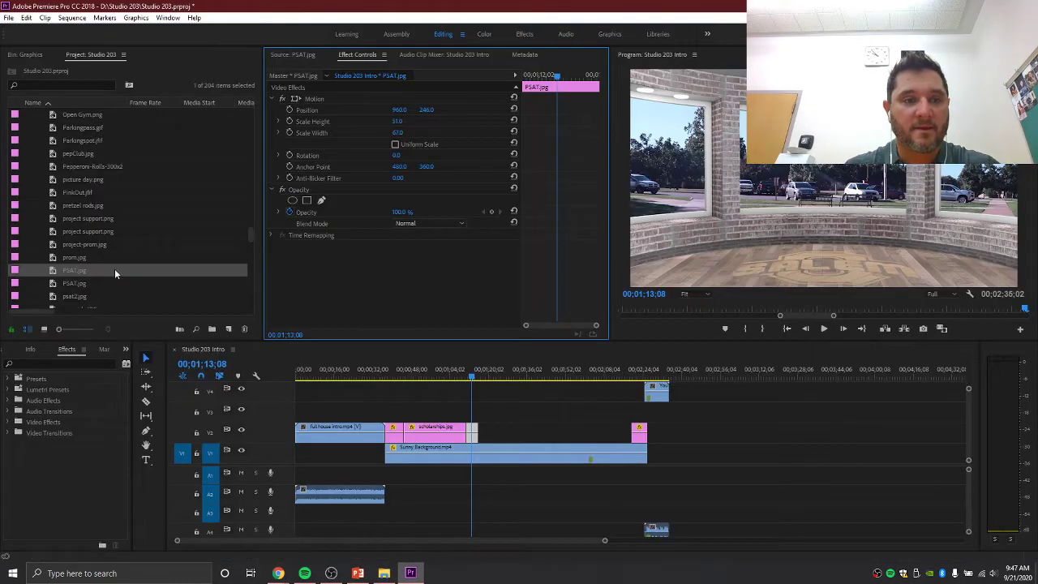
# - Scroll the Project panel to the top, collapse the Graphics bin, and open the Import dialog
pyautogui.scroll(5, 103, 214)
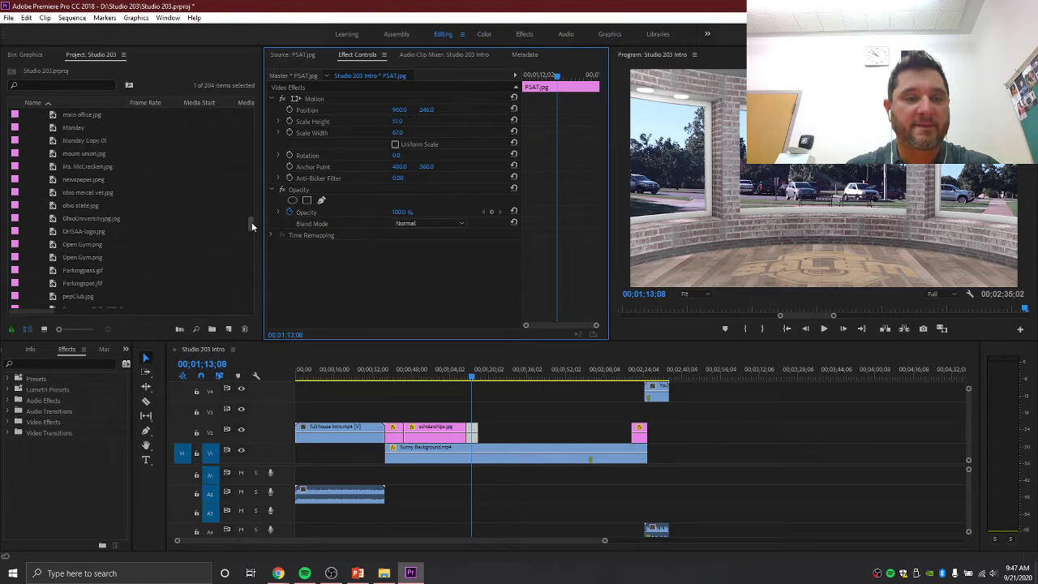
pyautogui.moveTo(252, 221); pyautogui.dragTo(235, 95)
pyautogui.click(30, 128)
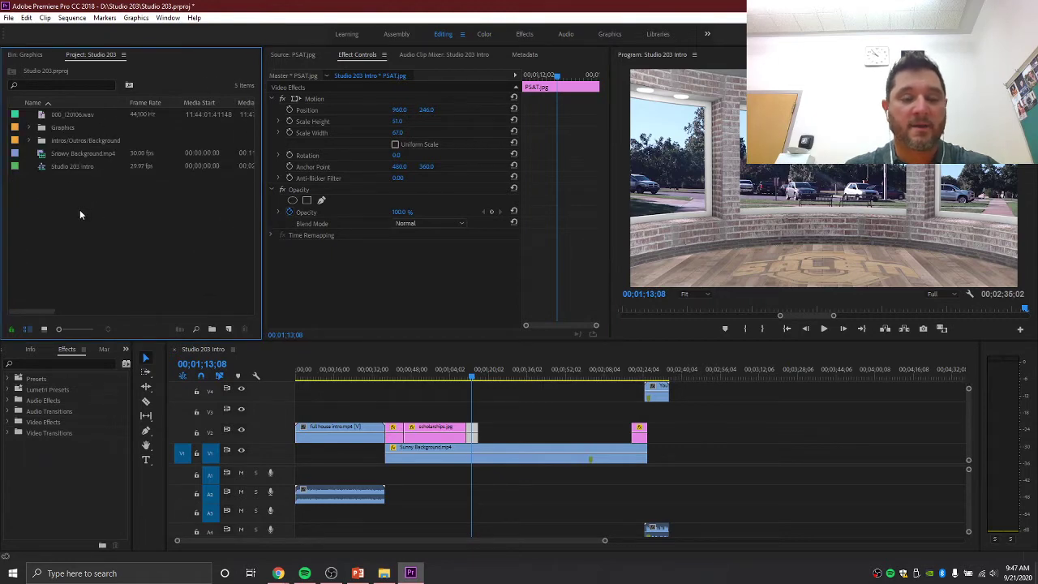
pyautogui.click(30, 127)
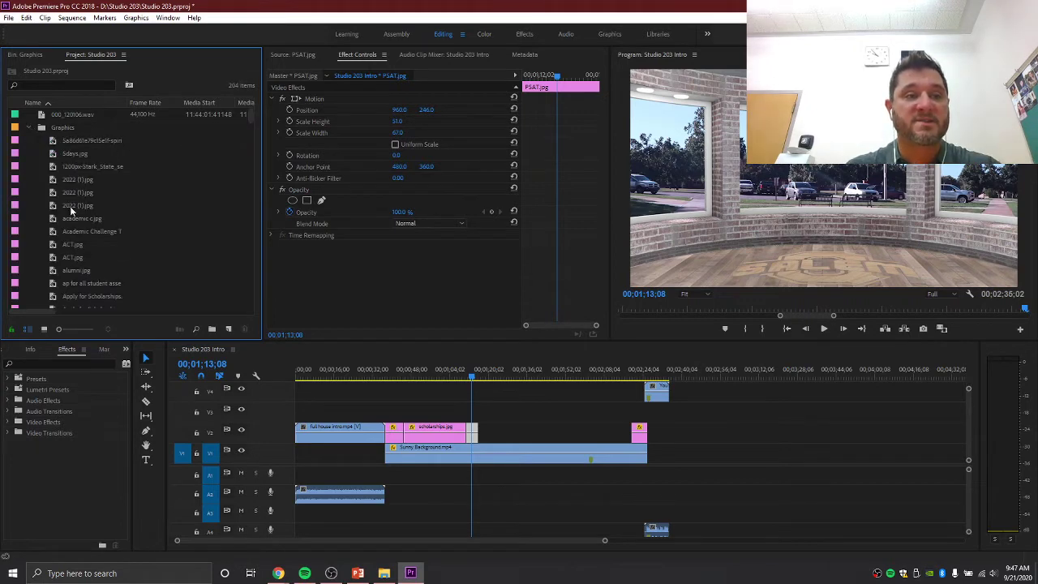
pyautogui.click(30, 128)
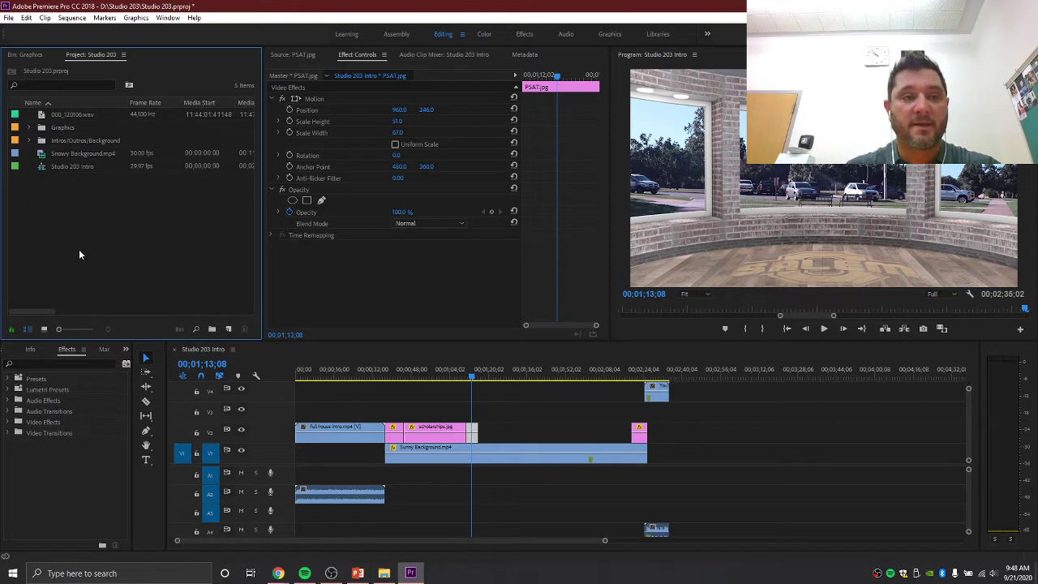
pyautogui.doubleClick(91, 218)
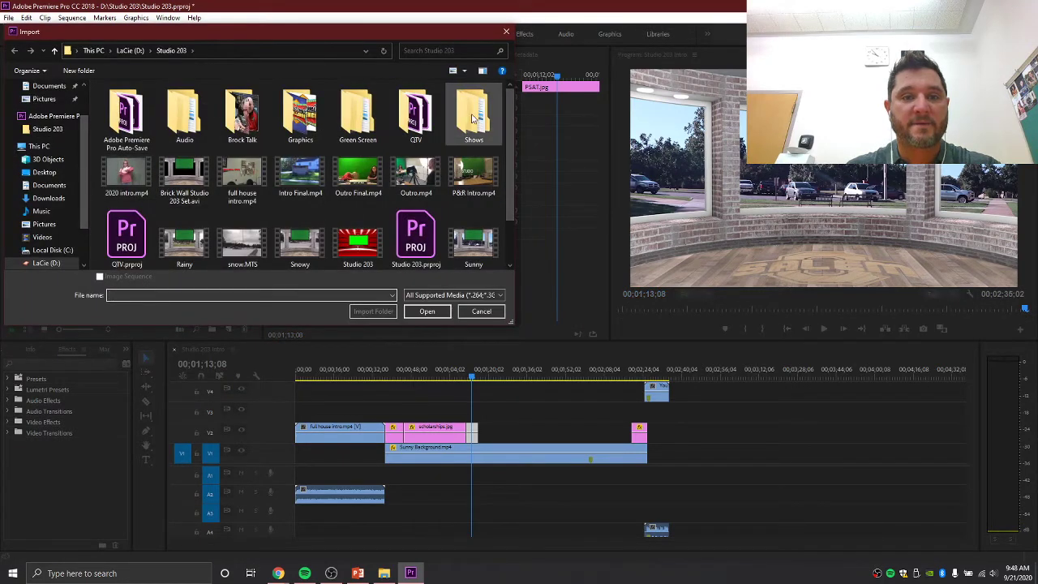
# - Browse the Graphics folder thumbnails in the Import dialog, then cancel without importing
pyautogui.doubleClick(308, 122)
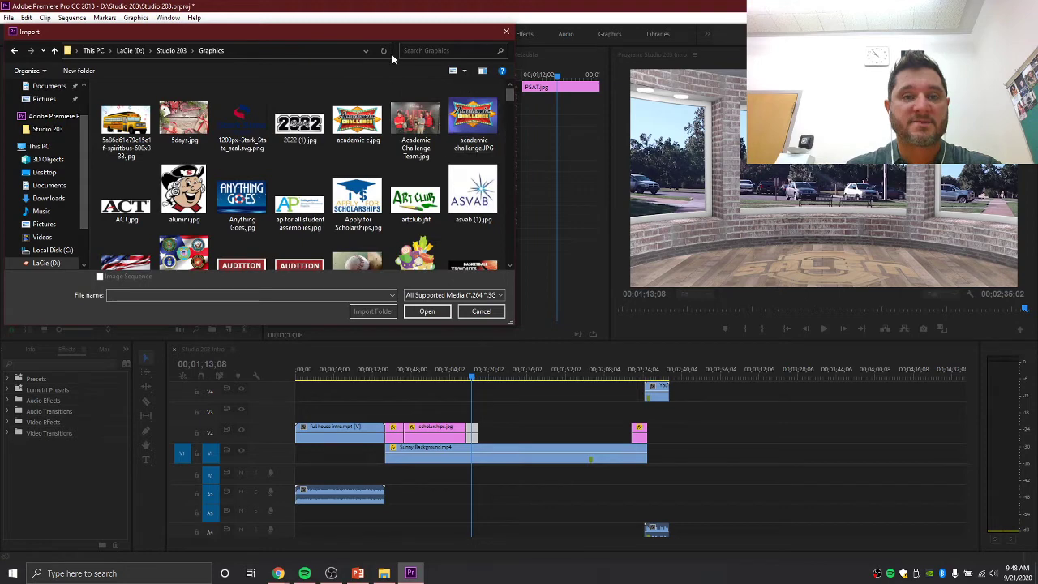
pyautogui.click(505, 33)
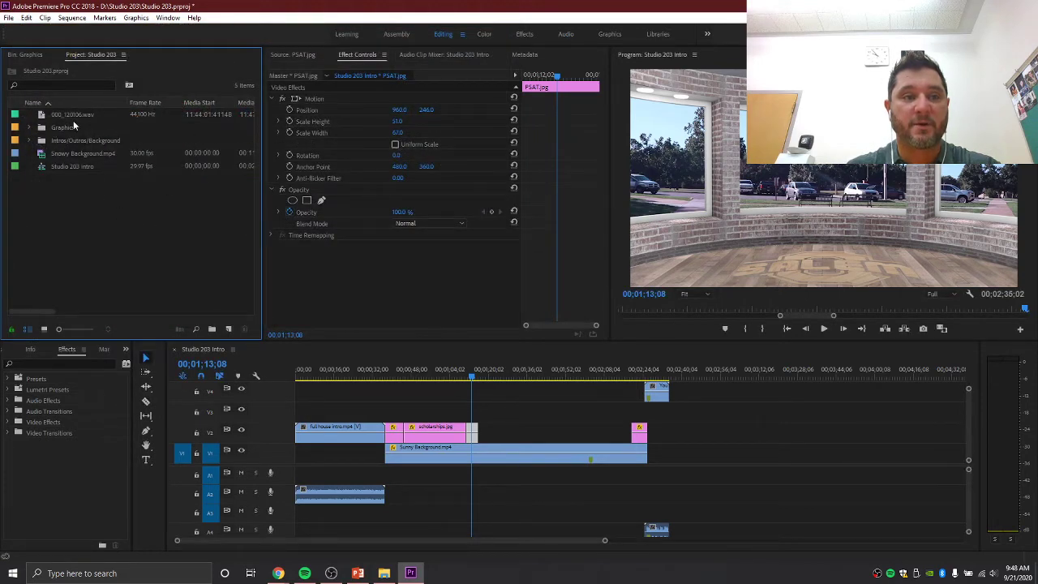
pyautogui.doubleClick(74, 218)
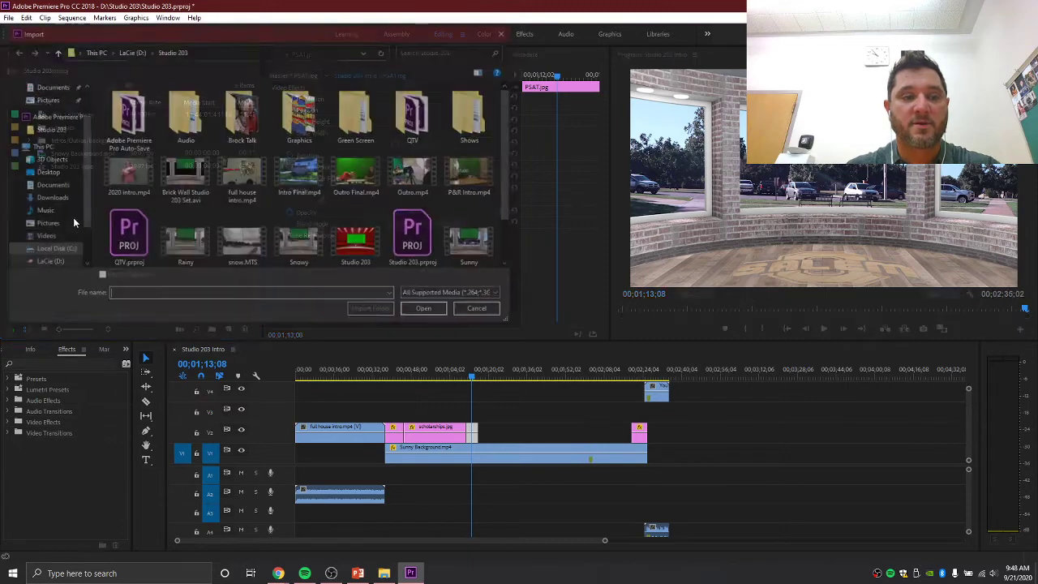
pyautogui.doubleClick(280, 123)
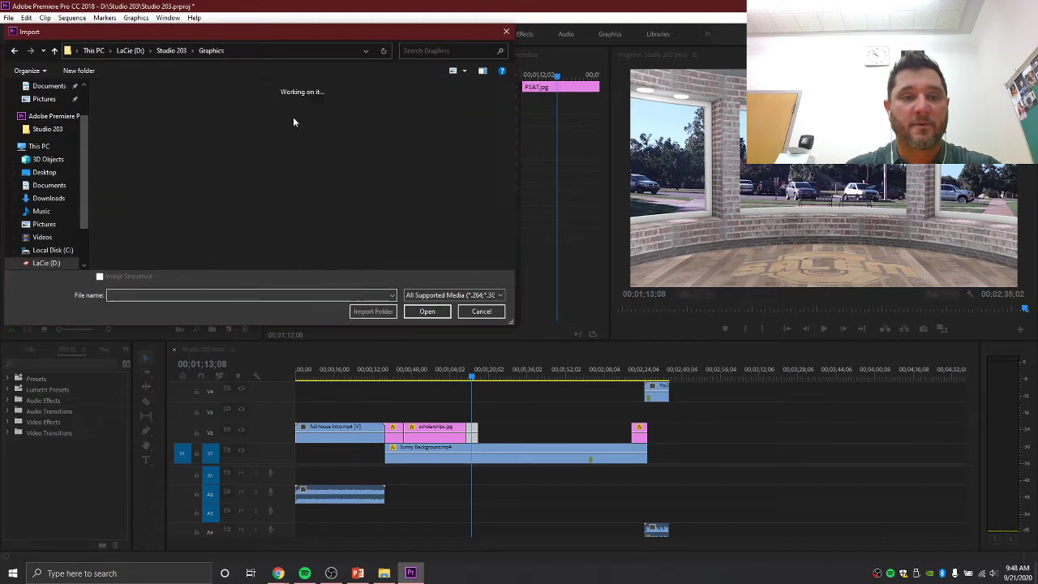
pyautogui.moveTo(510, 95); pyautogui.dragTo(510, 166)
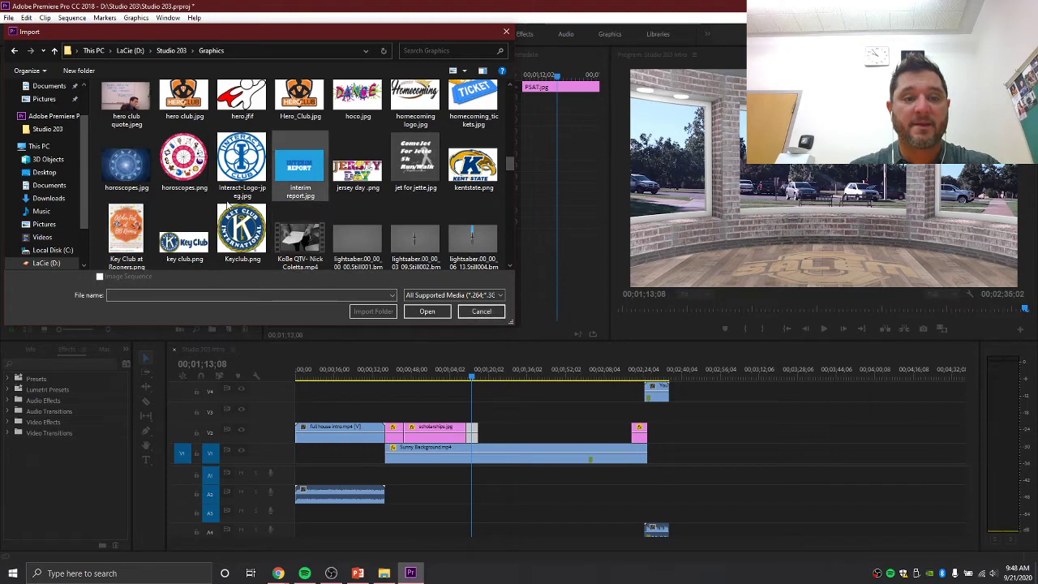
pyautogui.click(480, 312)
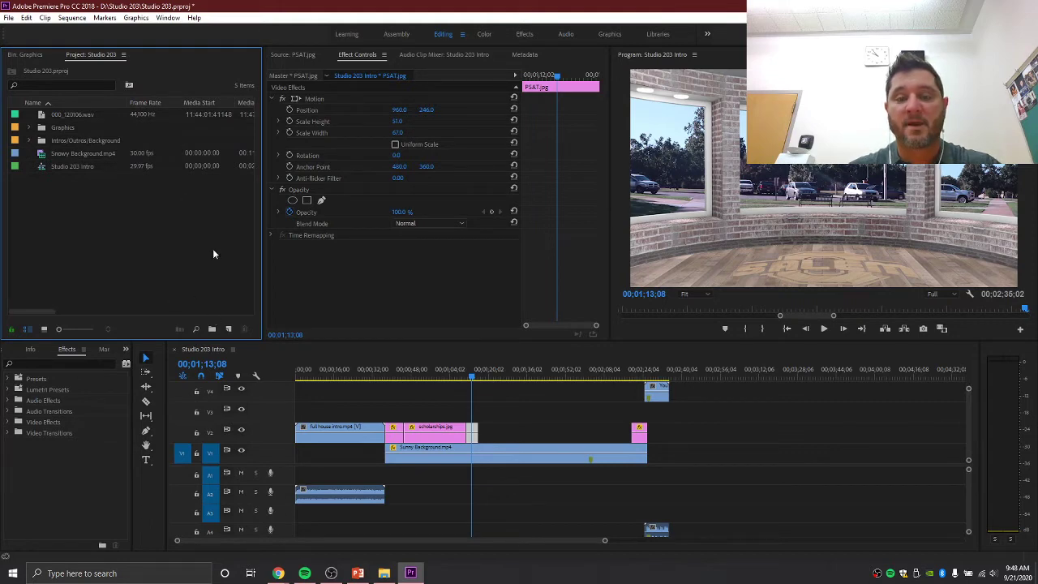
# - Search Google for 'key club' in a new Chrome tab and view the image results
pyautogui.moveTo(278, 573)
pyautogui.click(316, 523)
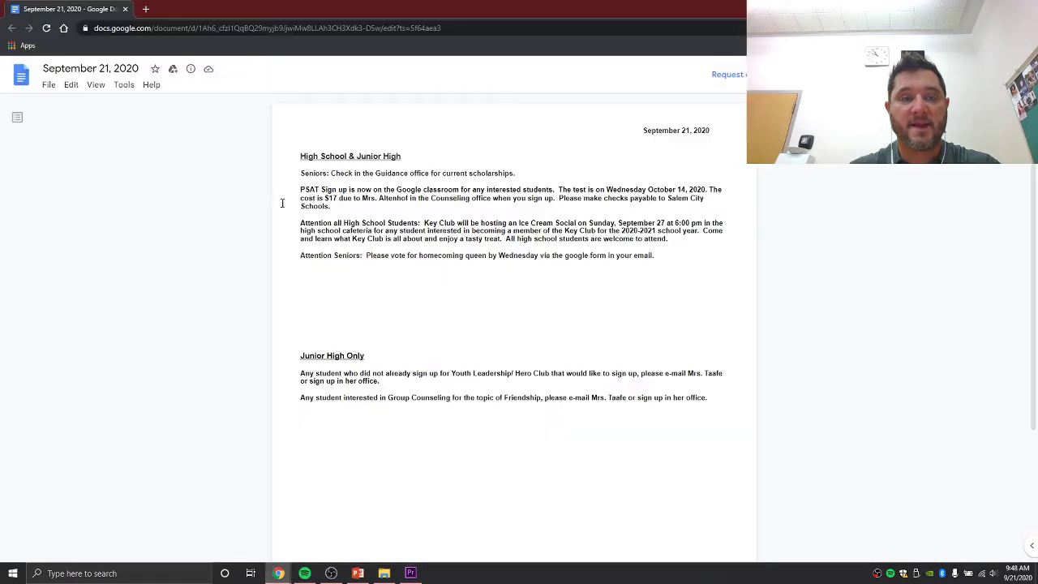
pyautogui.click(147, 9)
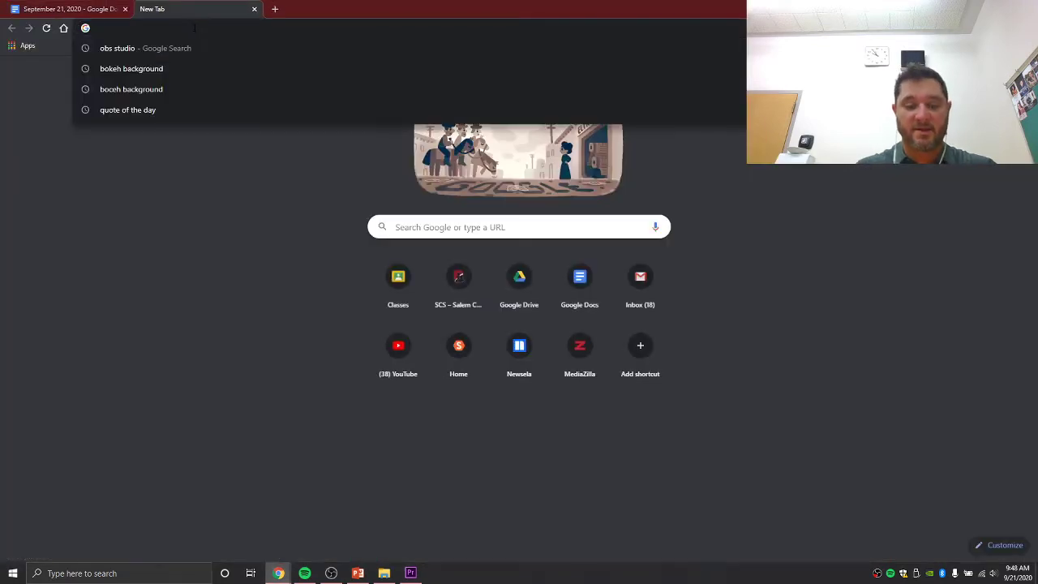
pyautogui.write('key club')
pyautogui.press('Return')
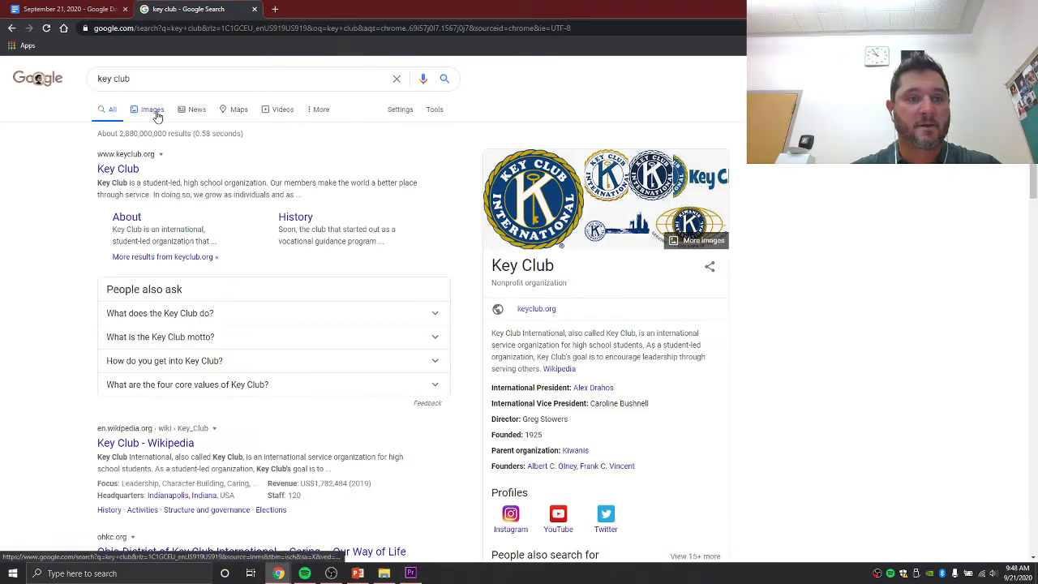
pyautogui.click(150, 109)
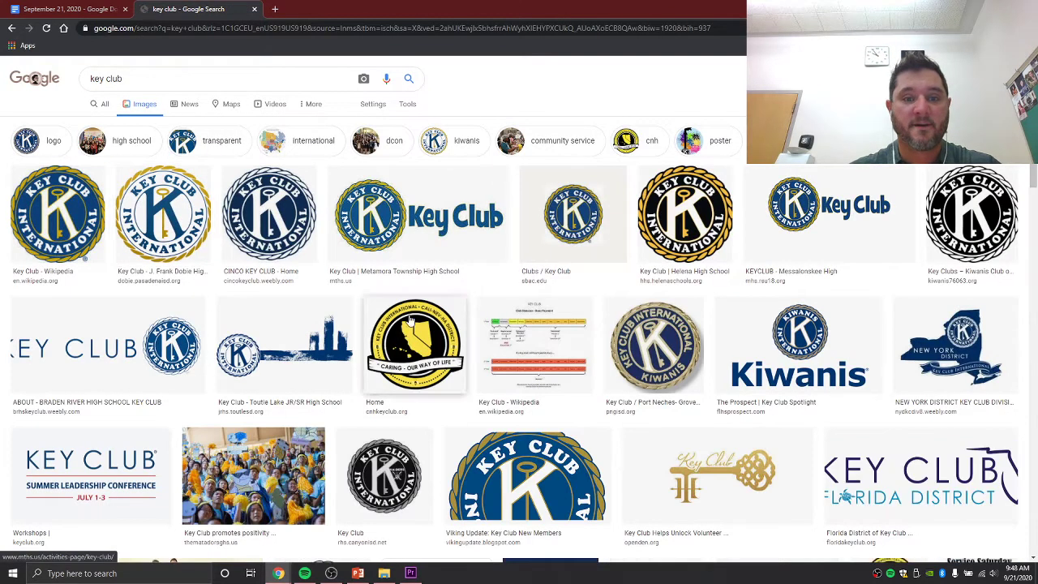
# - Start saving the first Key Club logo as 'key club logo' to D: Studio 203 > Graphics, then cancel and return to Premiere
pyautogui.rightClick(66, 226)
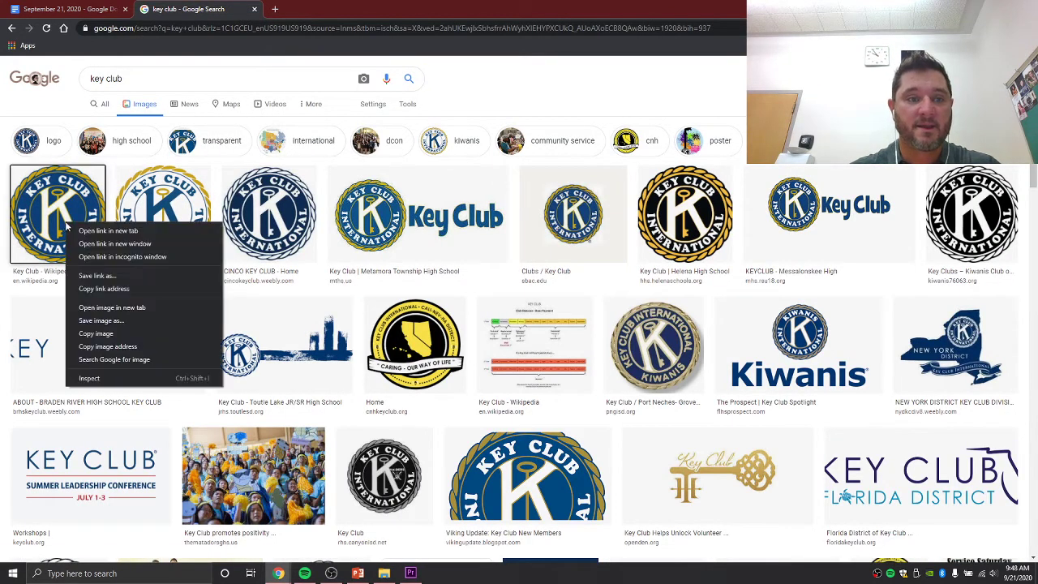
pyautogui.click(97, 321)
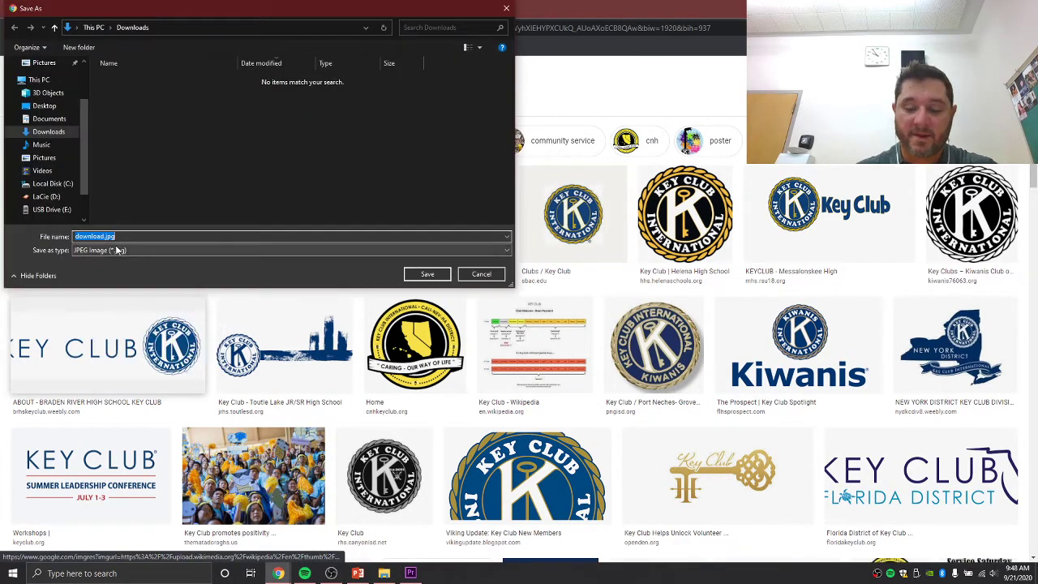
pyautogui.write('key club')
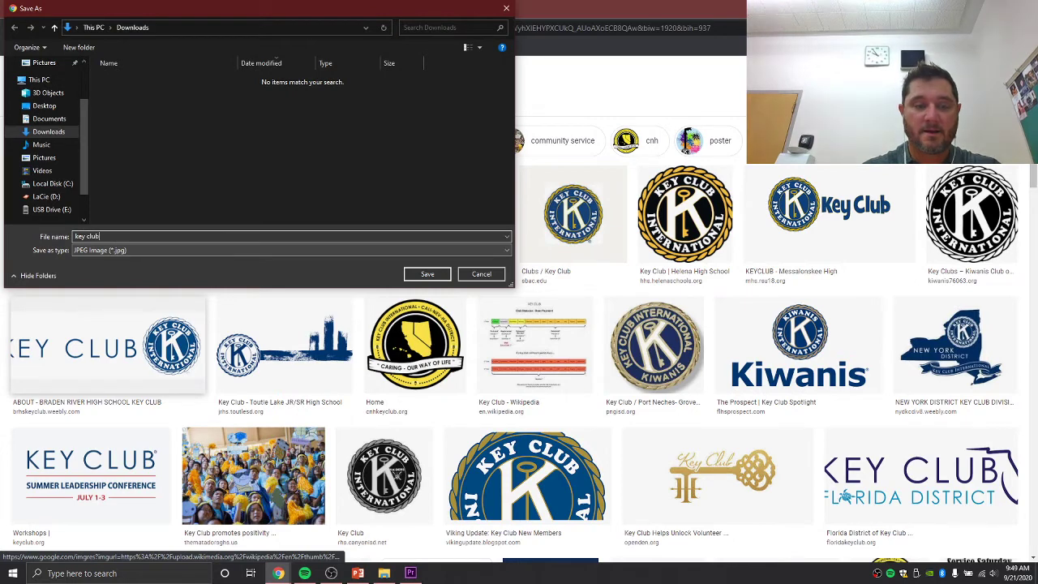
pyautogui.write(' logo')
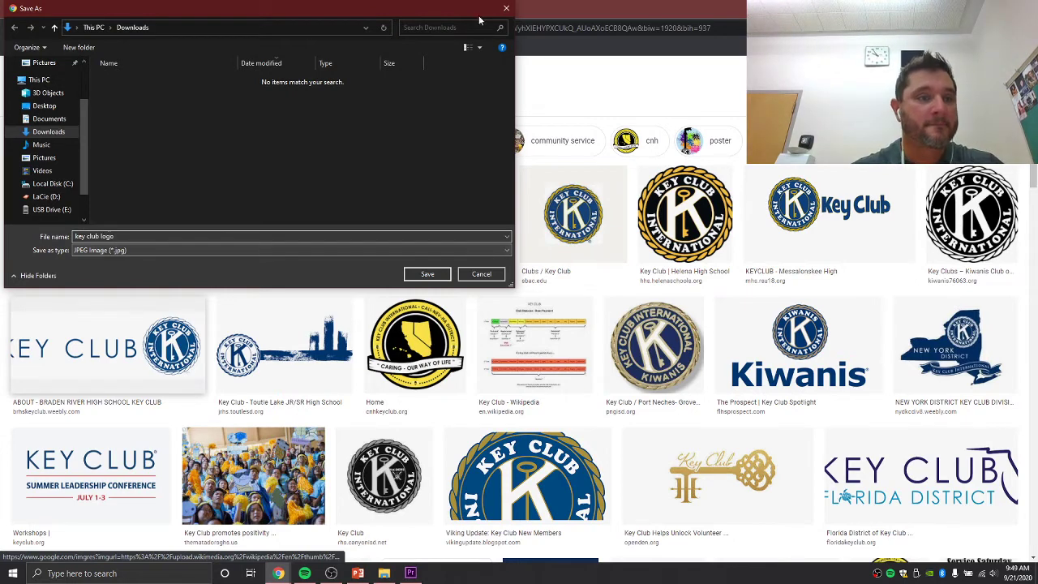
pyautogui.click(47, 198)
pyautogui.doubleClick(120, 113)
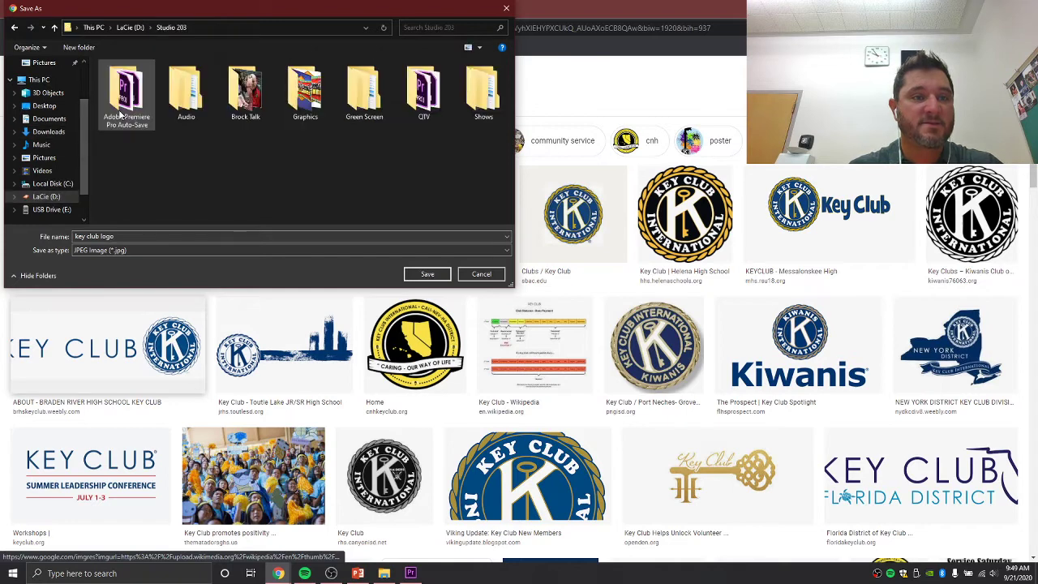
pyautogui.doubleClick(306, 93)
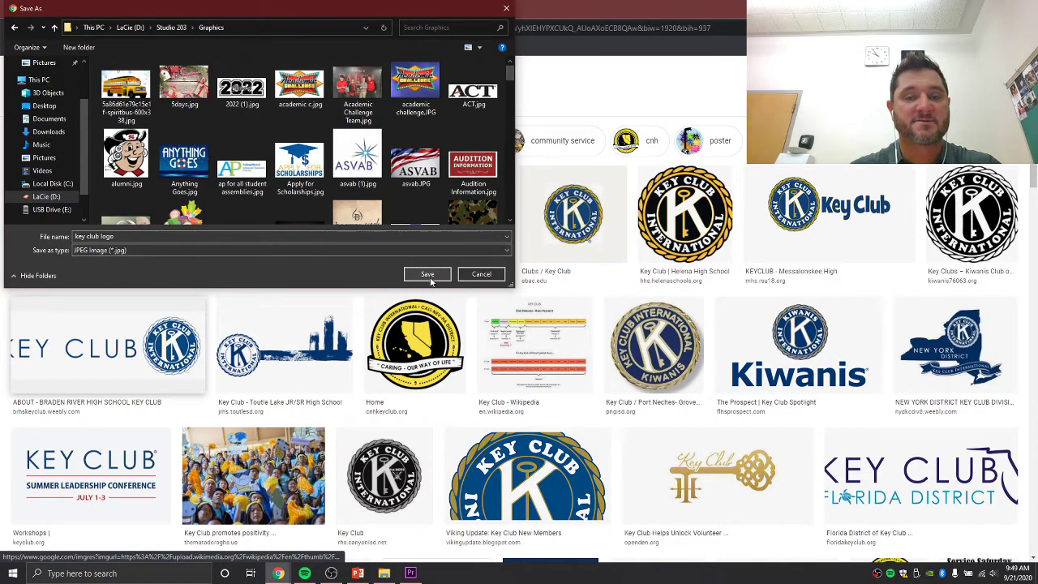
pyautogui.click(481, 275)
pyautogui.click(411, 573)
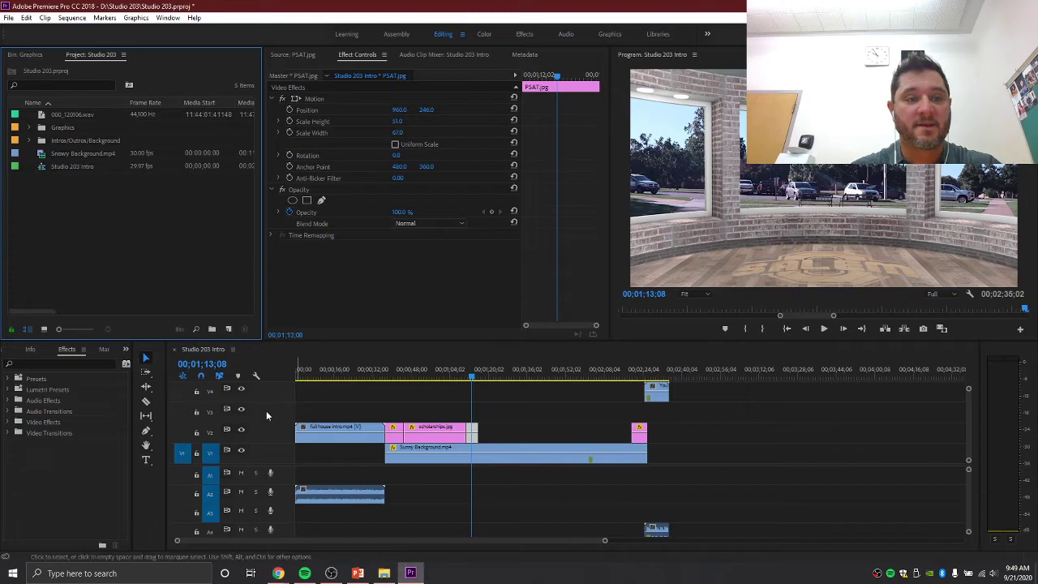
# - Expand the Graphics bin, filter the project by 'key cl', and preview key club.png in the Source monitor
pyautogui.click(31, 127)
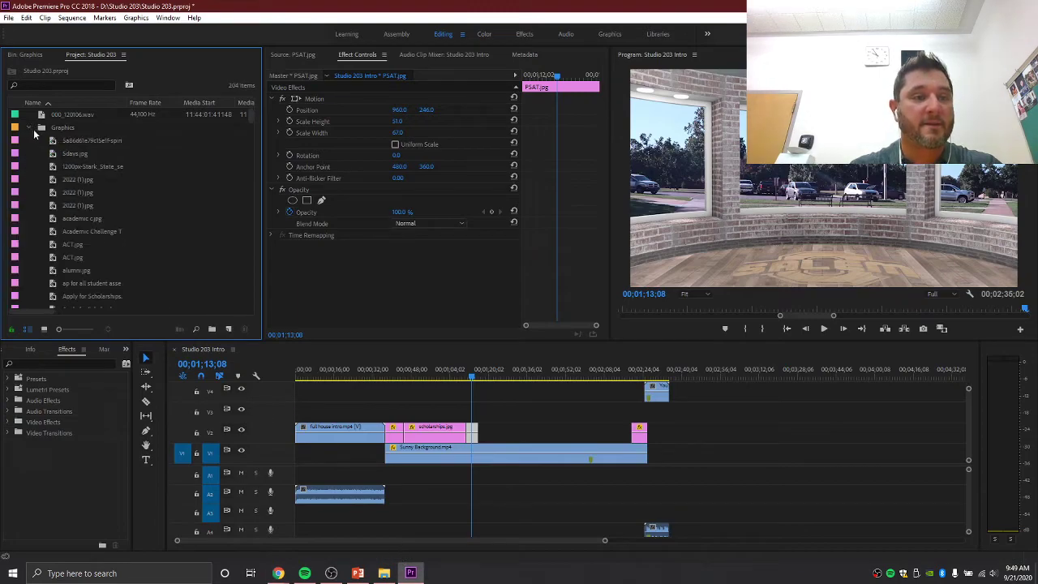
pyautogui.scroll(-3, 82, 201)
pyautogui.scroll(-6, 93, 208)
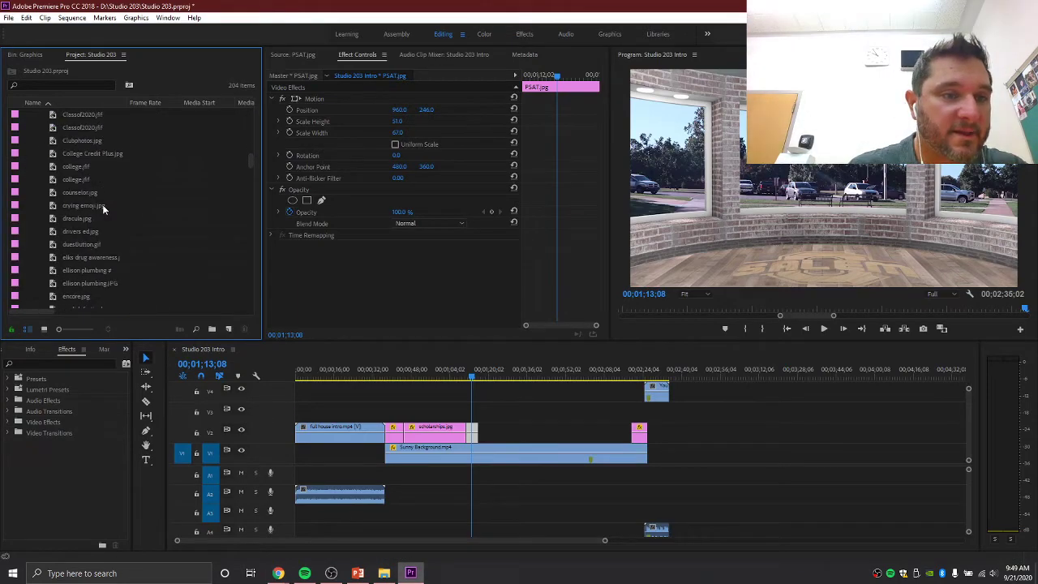
pyautogui.click(42, 81)
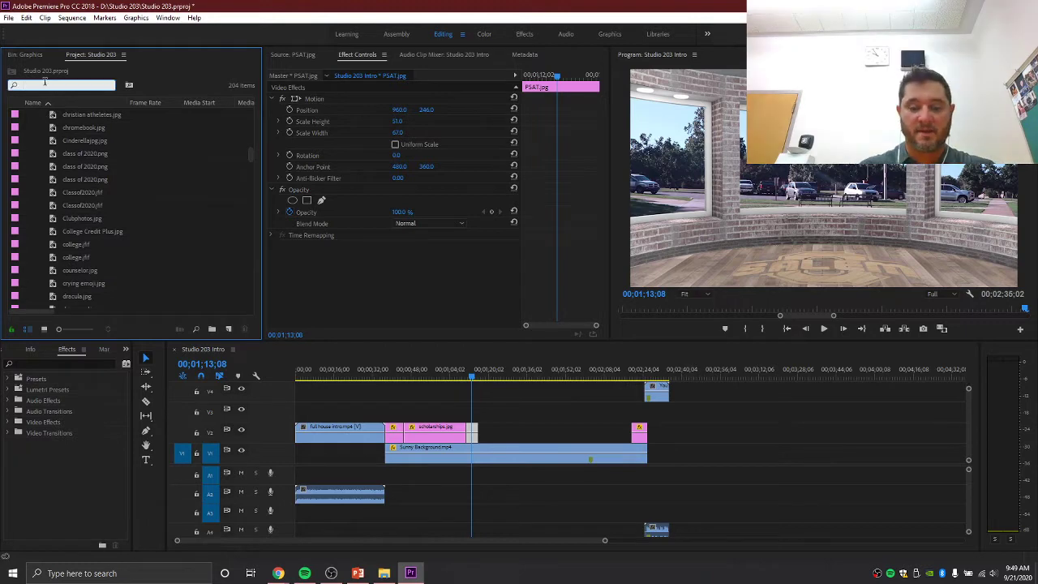
pyautogui.write('key clu')
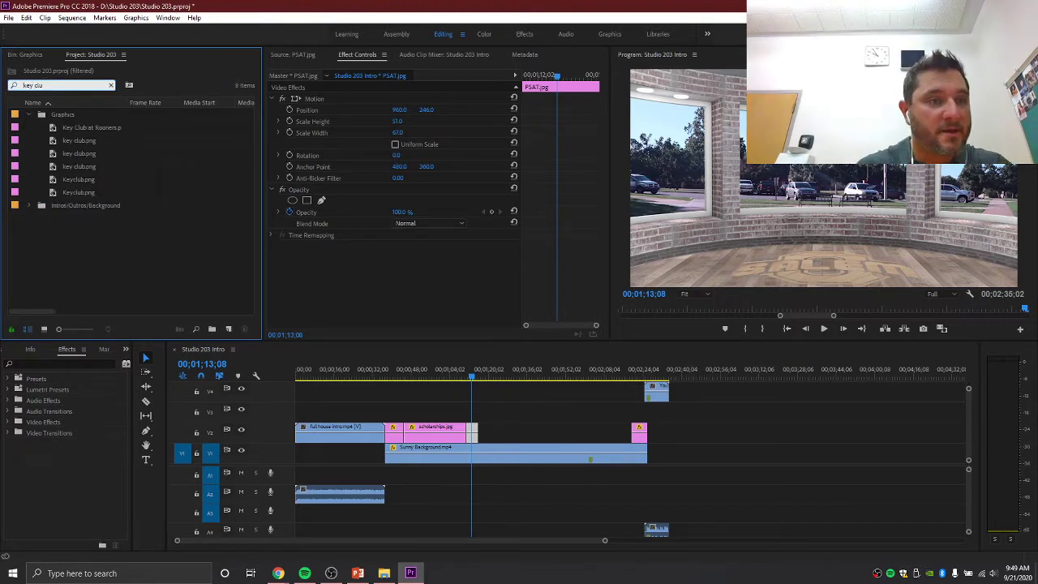
pyautogui.doubleClick(90, 137)
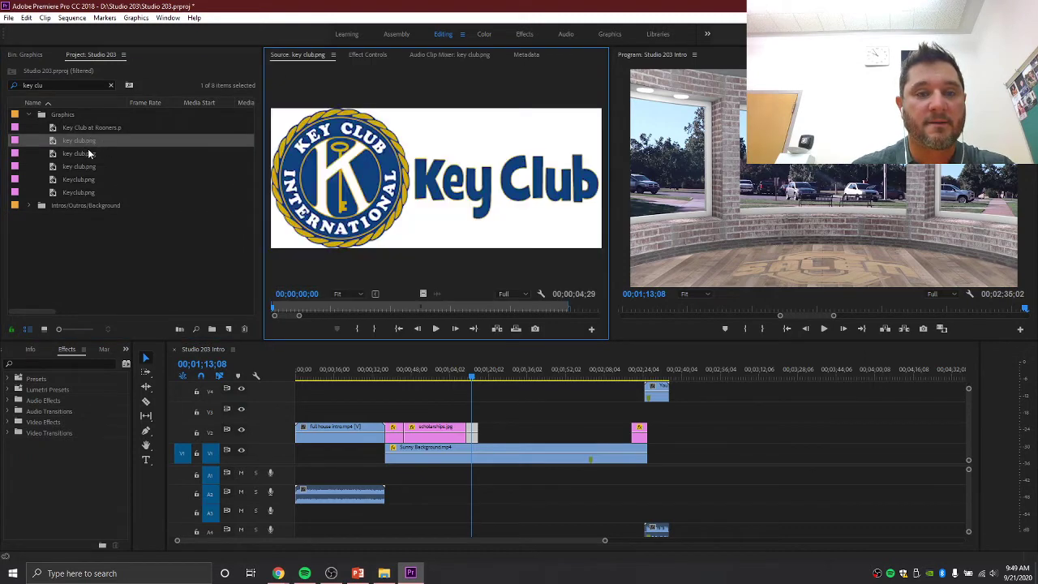
# - Preview the round Keyclub.png emblem, drop it on V2 near 01;16, and check it at 01;18;13
pyautogui.click(68, 153)
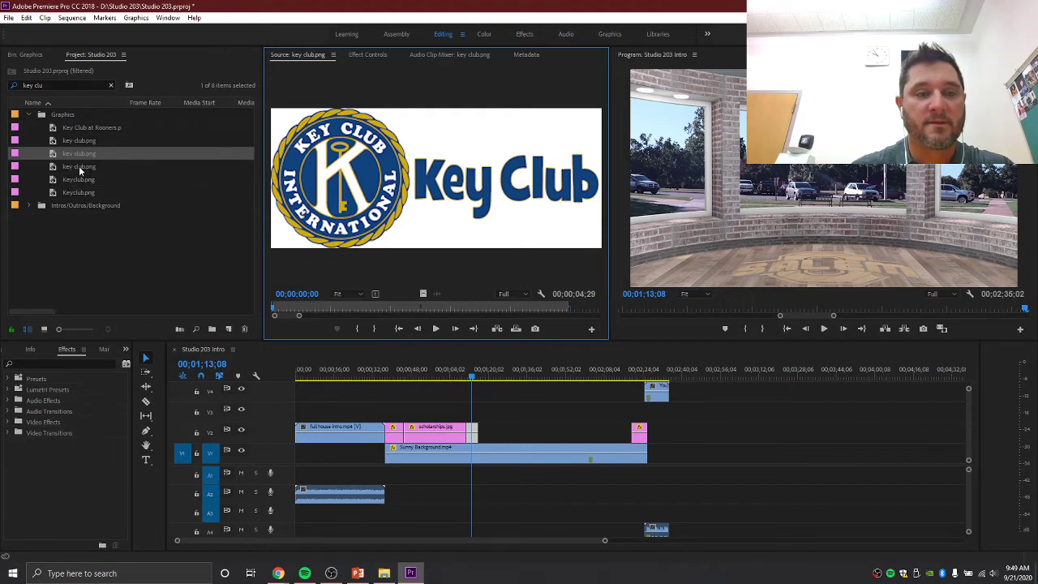
pyautogui.click(79, 167)
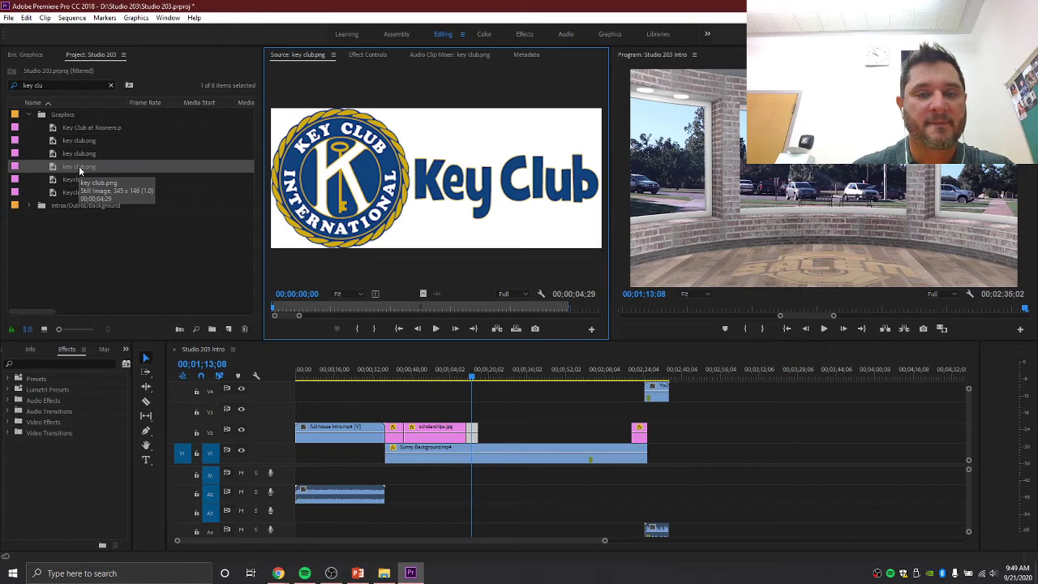
pyautogui.click(78, 179)
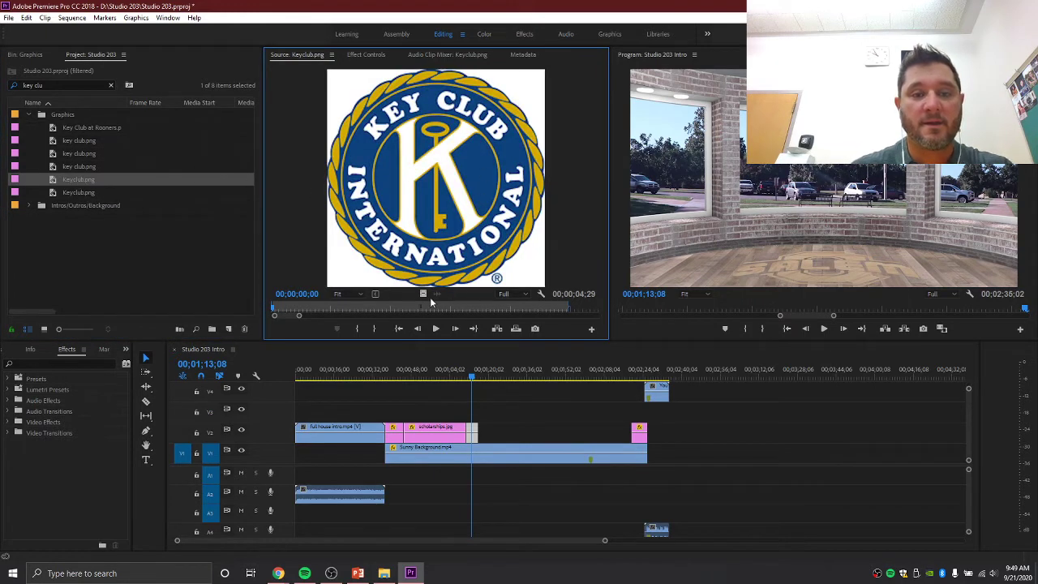
pyautogui.moveTo(422, 294); pyautogui.dragTo(487, 441)
pyautogui.click(485, 378)
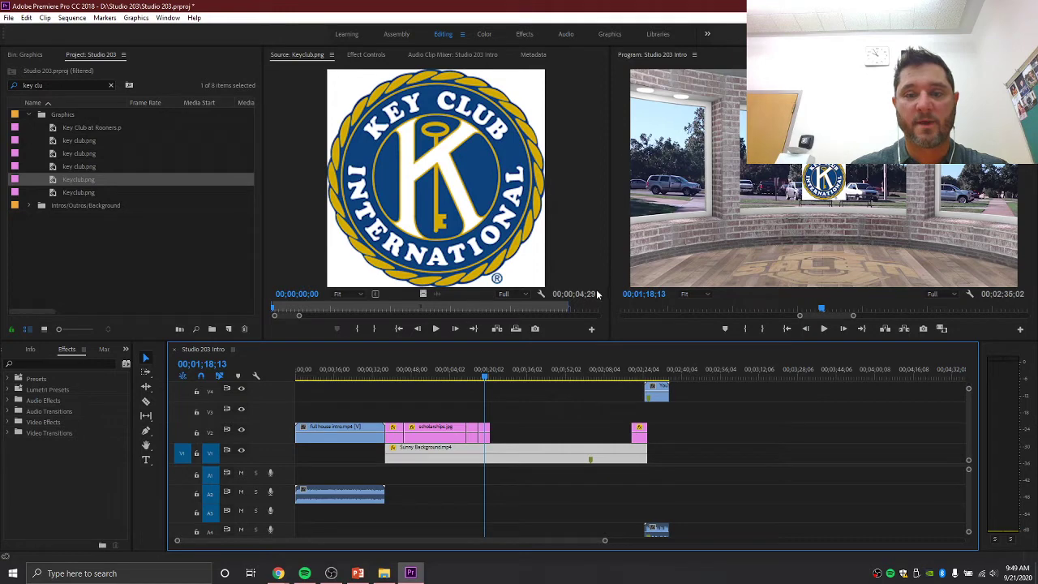
# - Scale the Keyclub emblem non-uniformly to 290 wide, 175 high at Position Y 244, then bring up Gmail
pyautogui.click(483, 438)
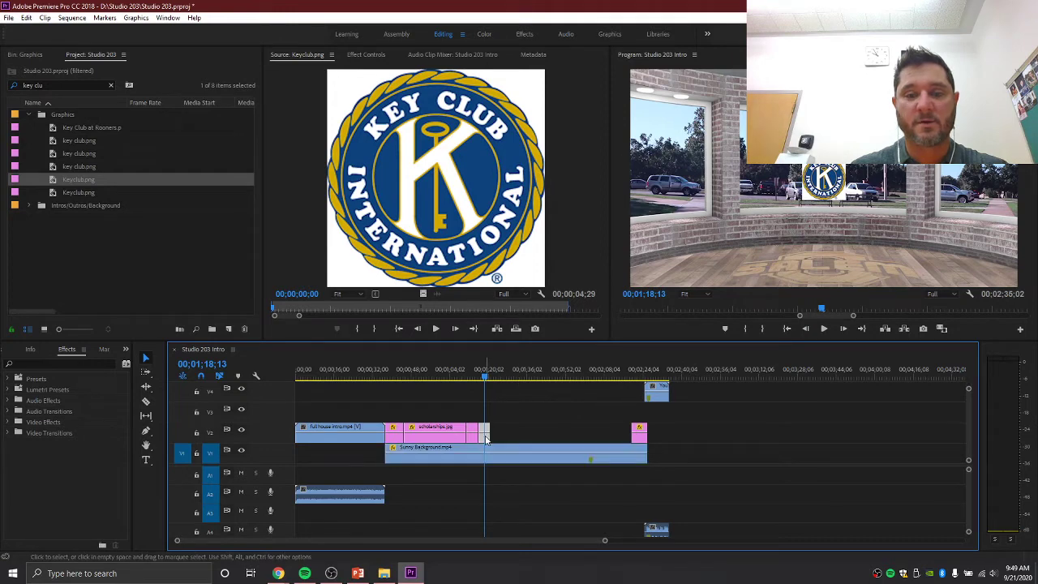
pyautogui.click(371, 53)
pyautogui.click(395, 144)
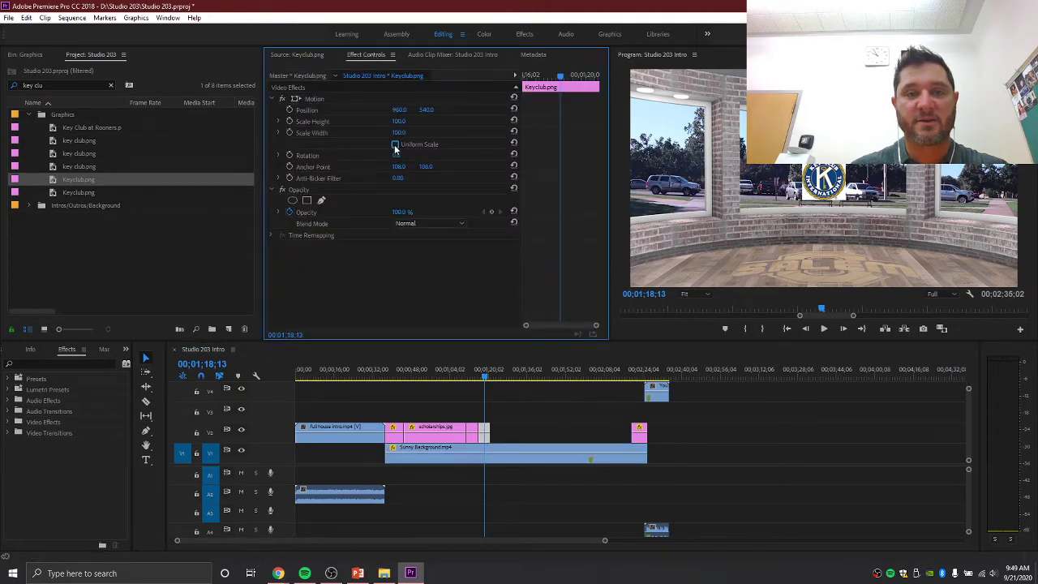
pyautogui.moveTo(399, 132)
pyautogui.mouseDown()
pyautogui.moveTo(413, 132)
pyautogui.moveTo(402, 120)
pyautogui.moveTo(411, 114)
pyautogui.moveTo(400, 114)
pyautogui.moveTo(423, 109)
pyautogui.moveTo(393, 120)
pyautogui.mouseUp()
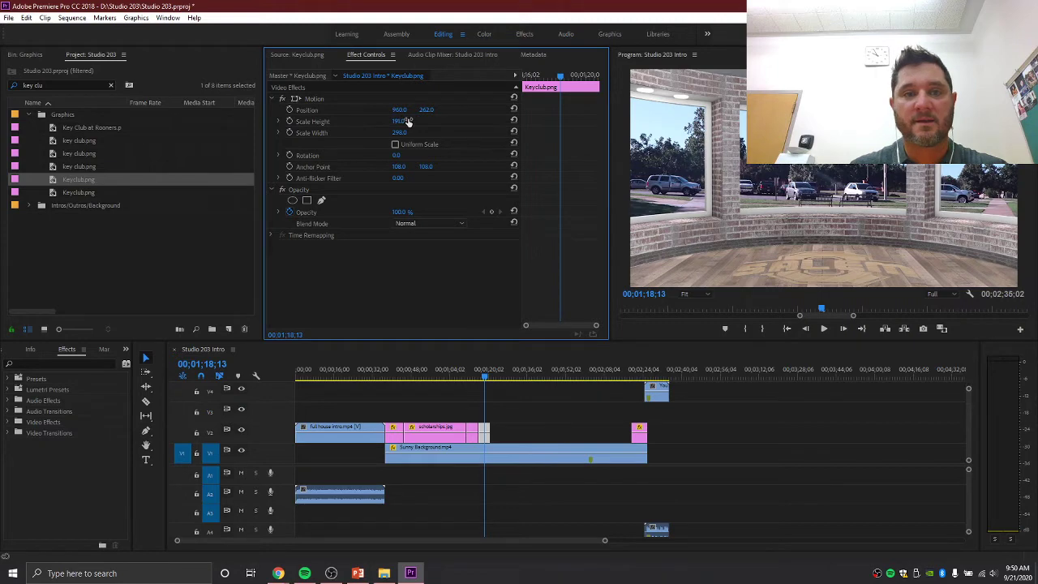
pyautogui.moveTo(407, 120)
pyautogui.mouseDown()
pyautogui.moveTo(420, 110)
pyautogui.moveTo(392, 121)
pyautogui.moveTo(419, 111)
pyautogui.mouseUp()
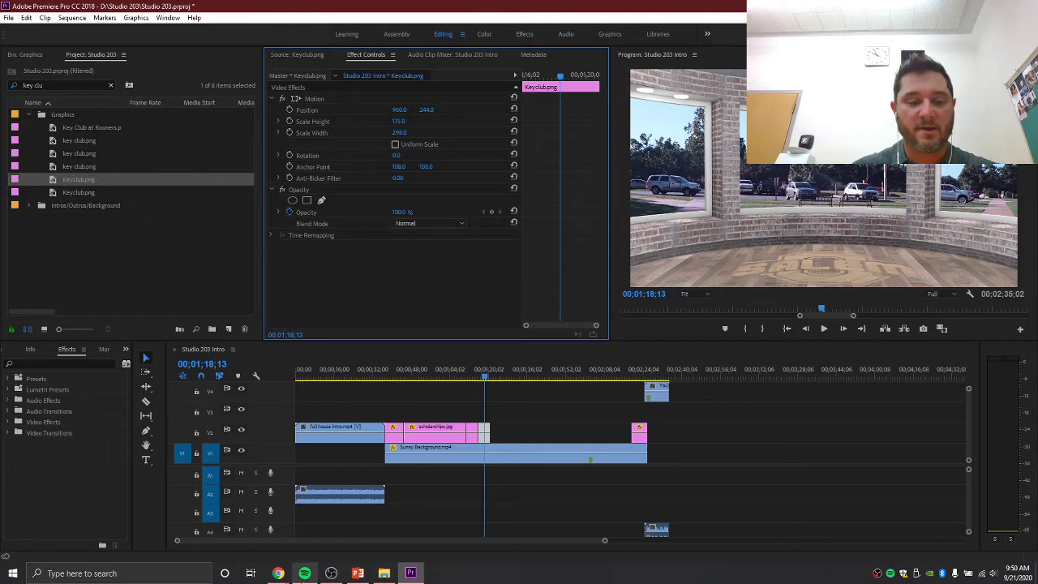
pyautogui.click(278, 573)
pyautogui.click(259, 527)
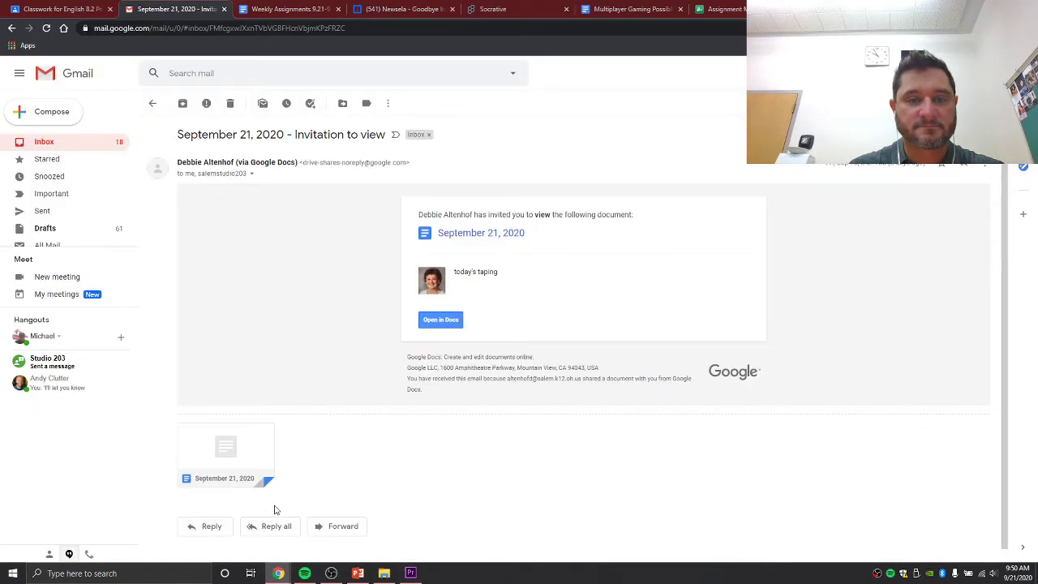
# - Check the September 21, 2020 announcements document in Google Docs, then return to Premiere Pro
pyautogui.click(278, 574)
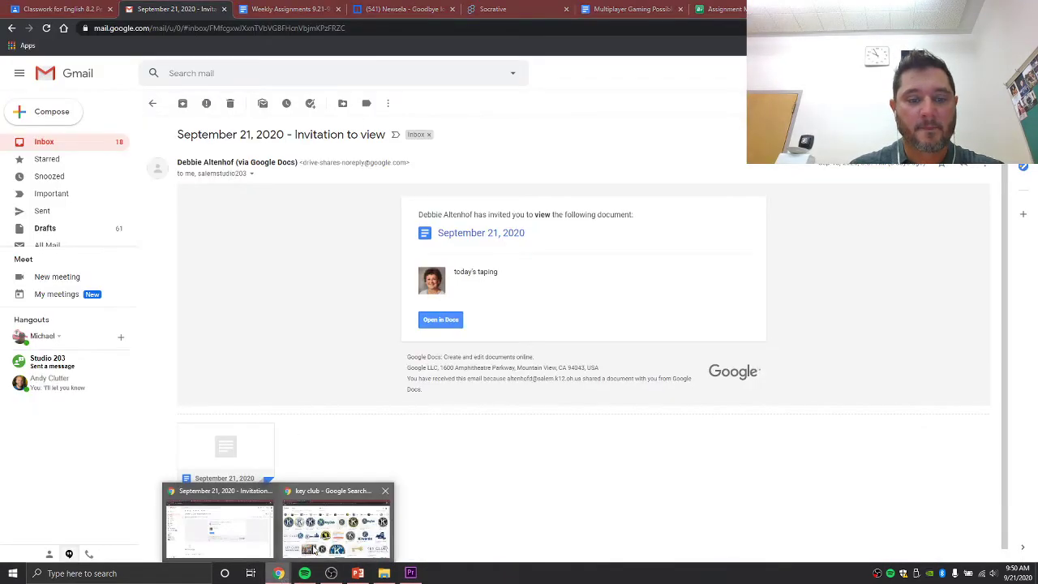
pyautogui.click(333, 523)
pyautogui.click(80, 10)
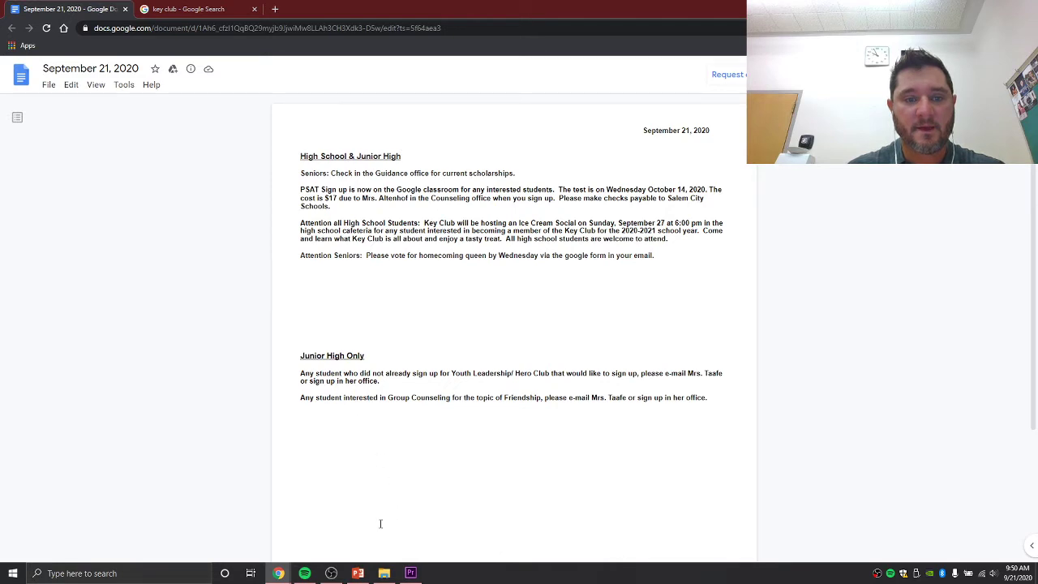
pyautogui.click(410, 572)
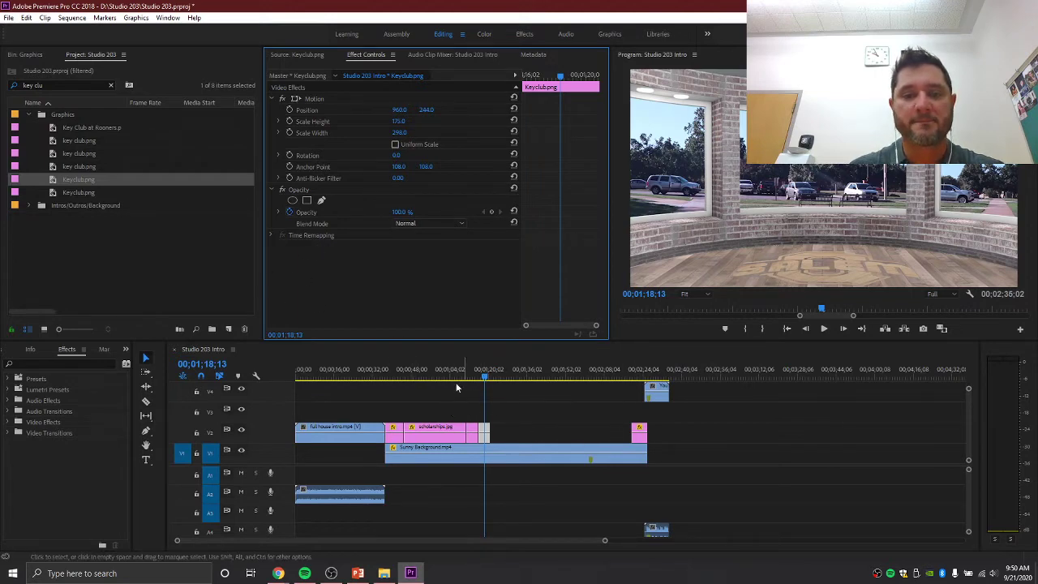
# - Deselect Keyclub.png and collapse the Graphics bin in the Project panel
pyautogui.click(154, 229)
pyautogui.click(29, 115)
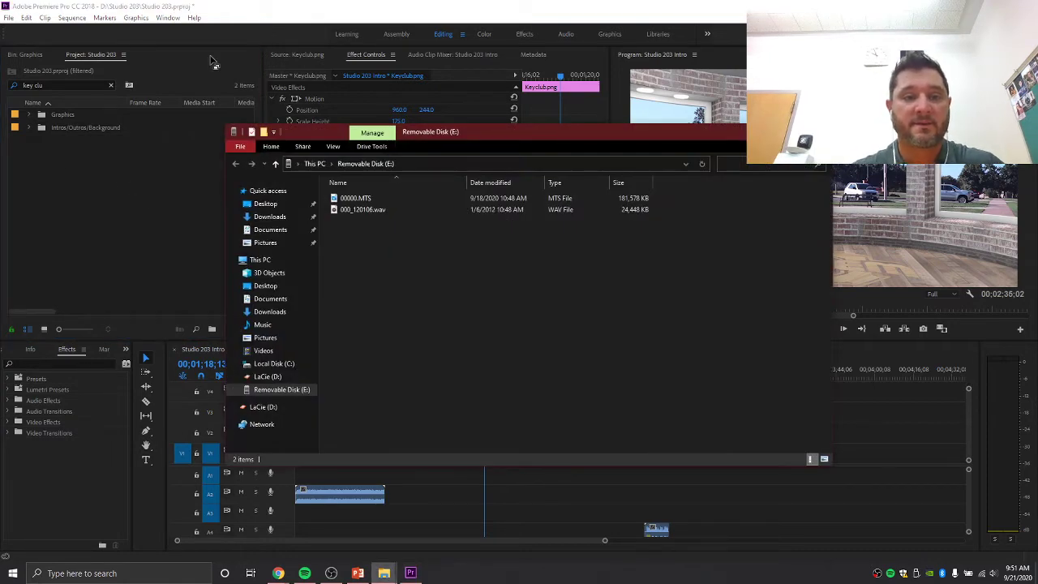
# - Rename the 00000.MTS recording on Removable Disk (E:) to 9.21.20.MTS
pyautogui.click(365, 201)
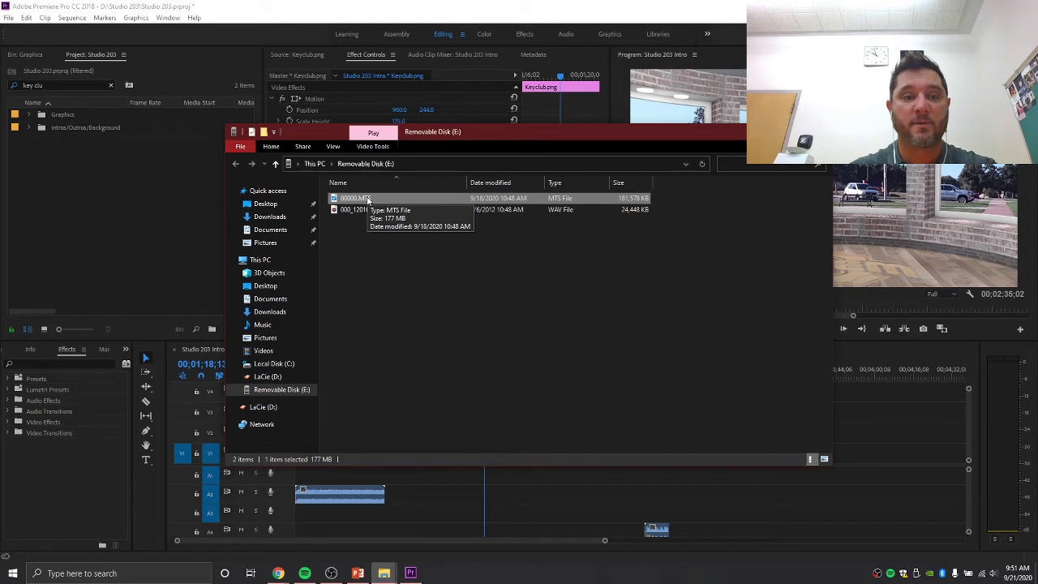
pyautogui.press('F2')
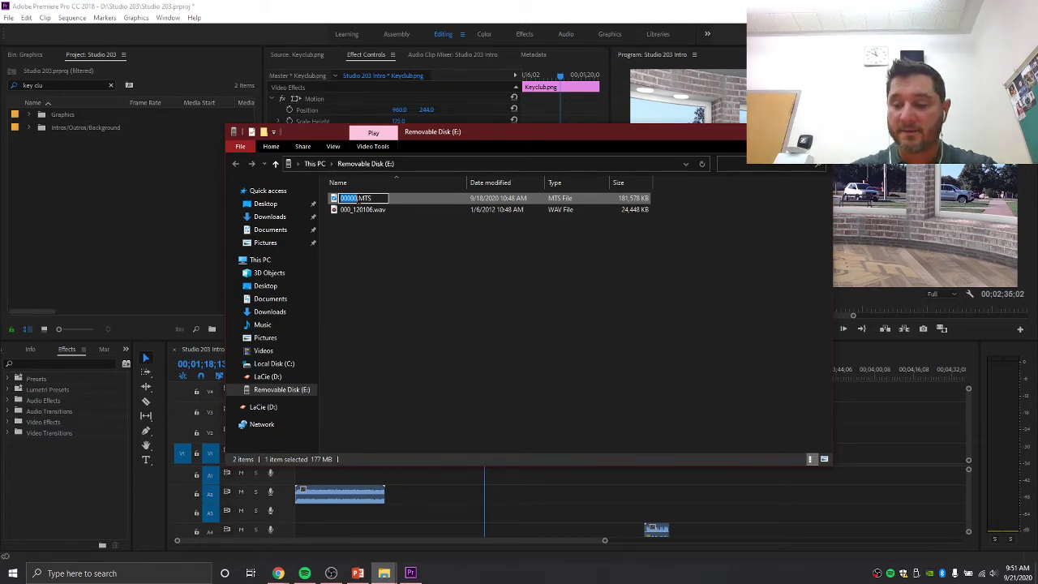
pyautogui.write('9.21')
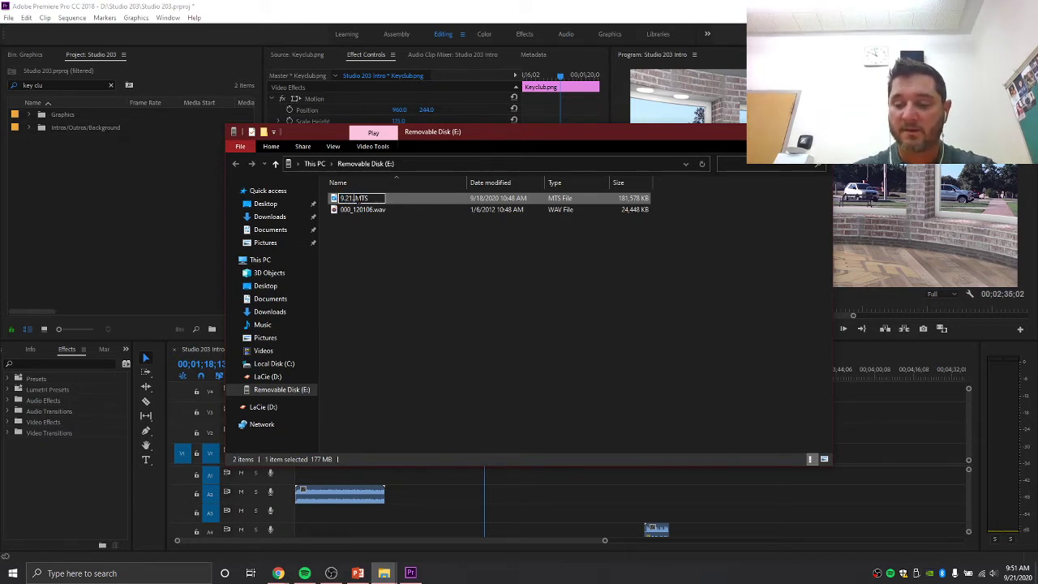
pyautogui.write('.20')
pyautogui.click(376, 252)
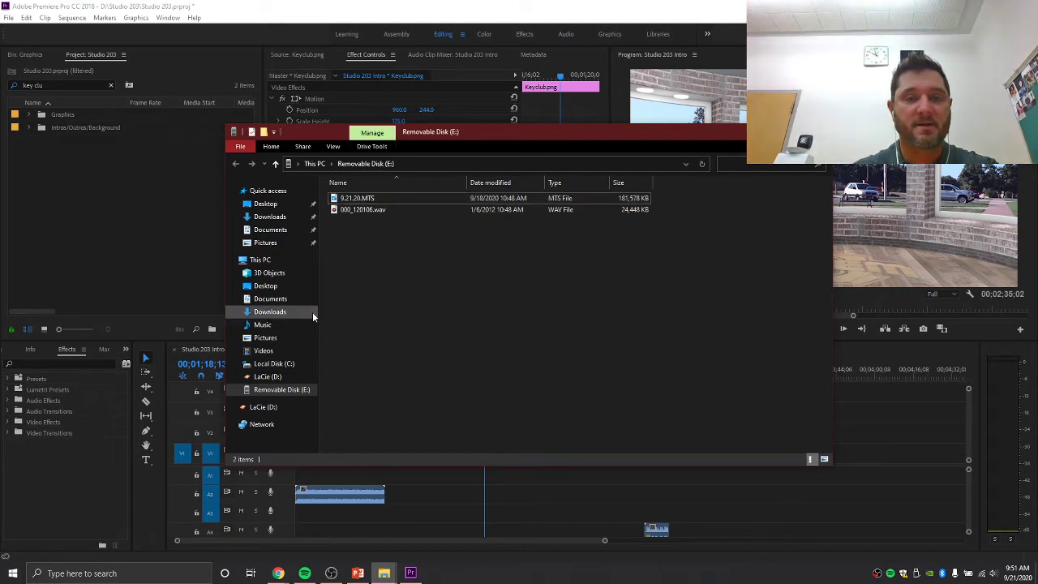
# - Cut 9.21.20.MTS from the removable disk and open the LaCie (D:) drive
pyautogui.rightClick(362, 202)
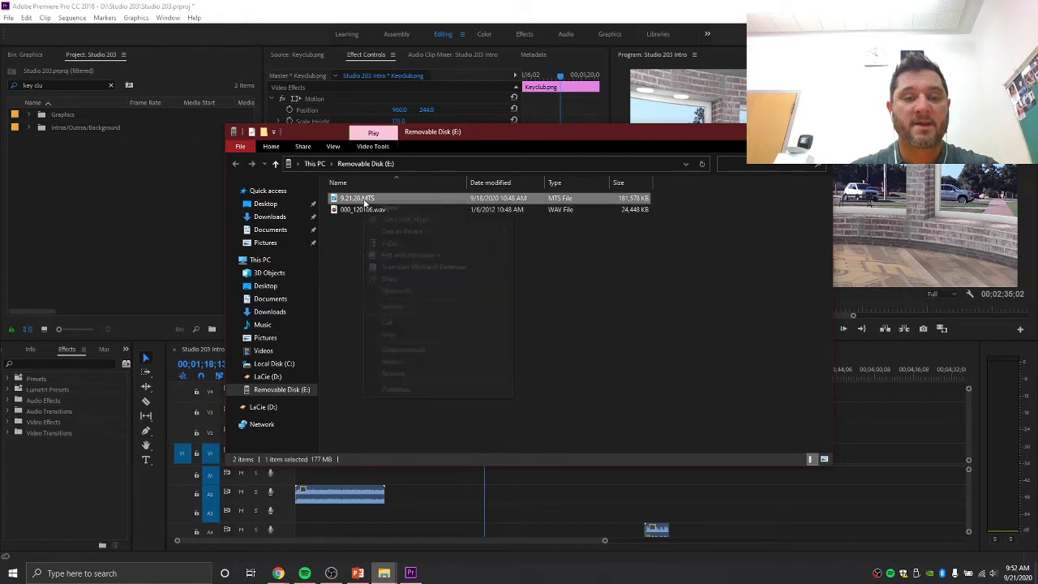
pyautogui.click(391, 322)
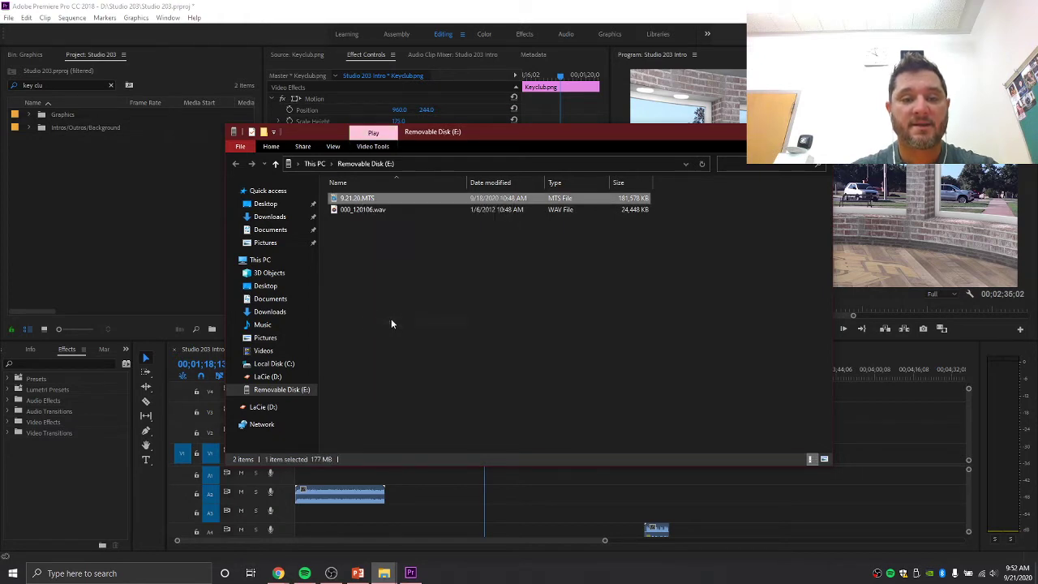
pyautogui.click(265, 380)
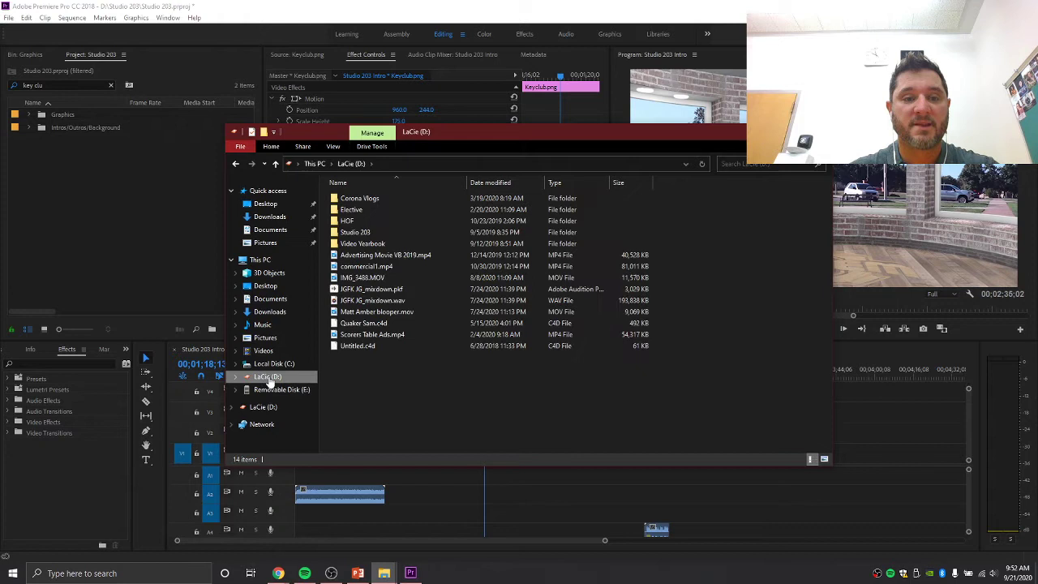
# - Paste 9.21.20.MTS into D: Studio 203 > Green Screen and return to Premiere Pro
pyautogui.doubleClick(359, 232)
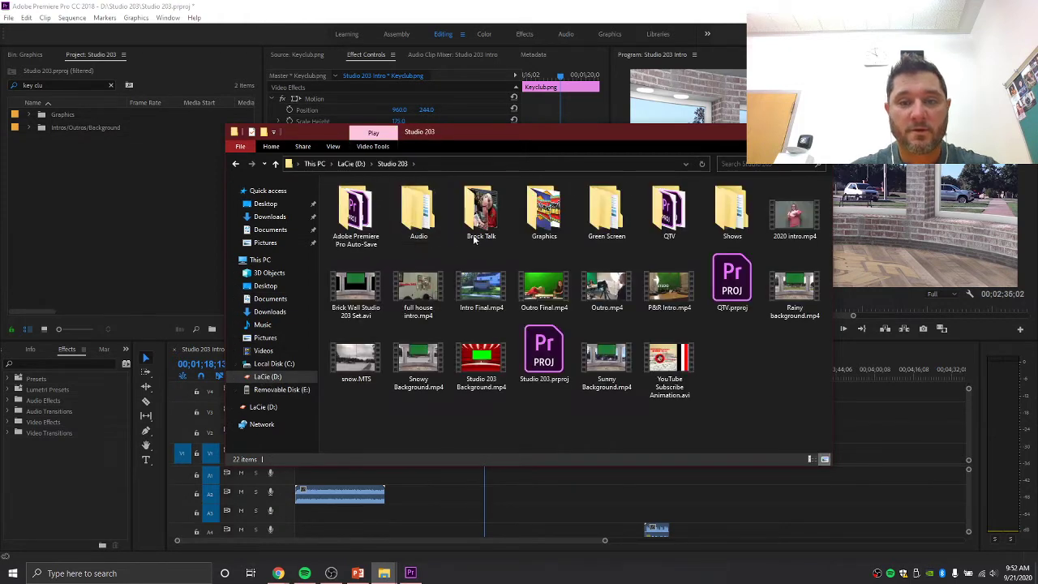
pyautogui.doubleClick(604, 212)
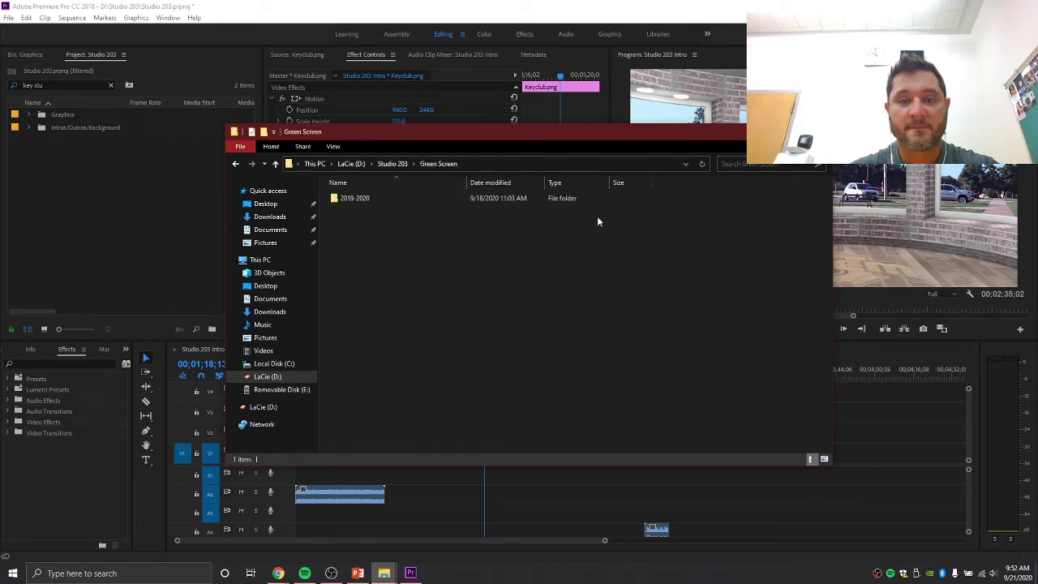
pyautogui.rightClick(351, 226)
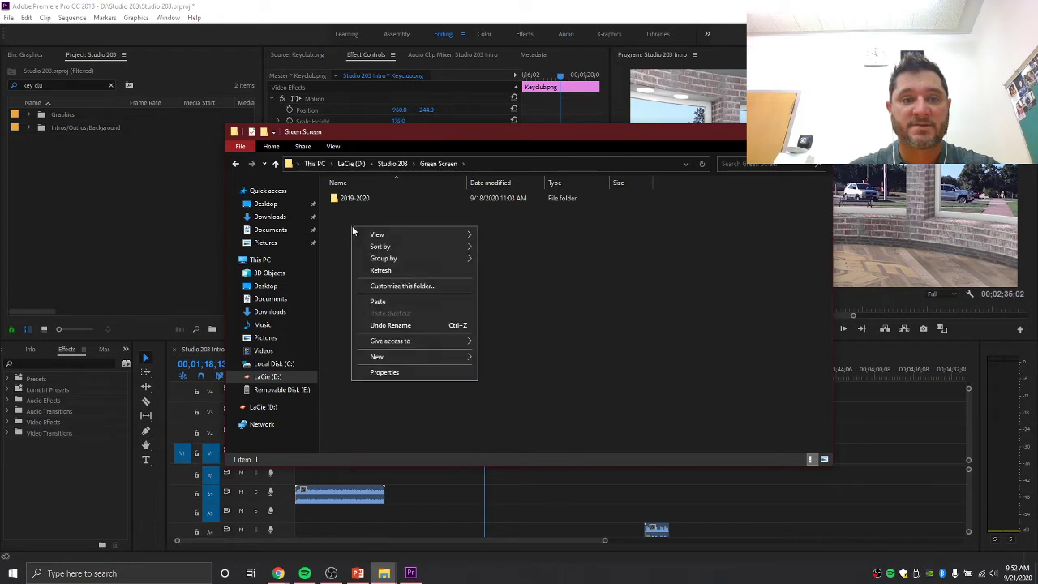
pyautogui.click(386, 301)
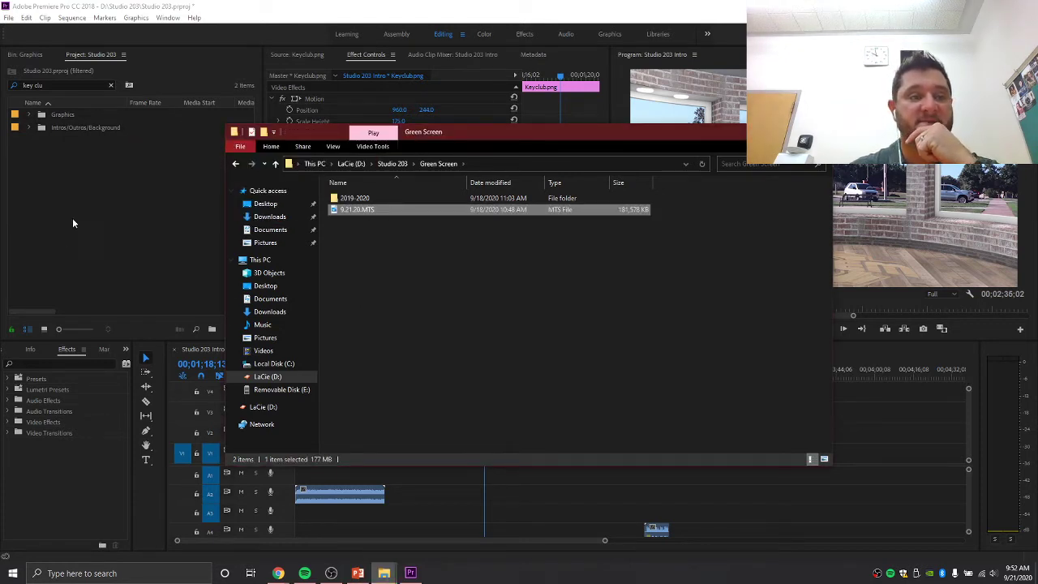
pyautogui.click(92, 215)
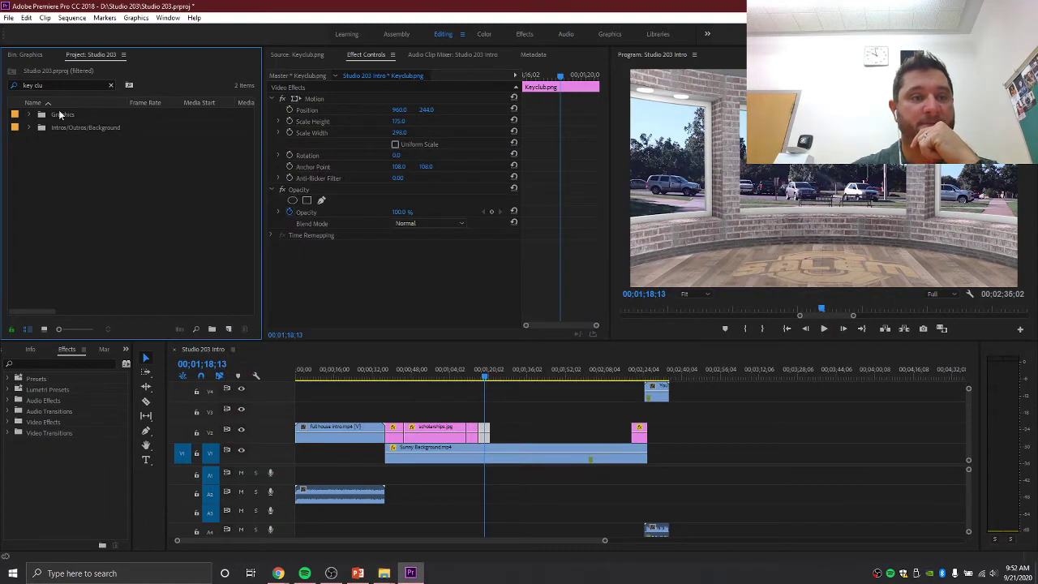
# - Clear the 'key clu' search filter and delete 000_120106.wav from the project
pyautogui.click(38, 57)
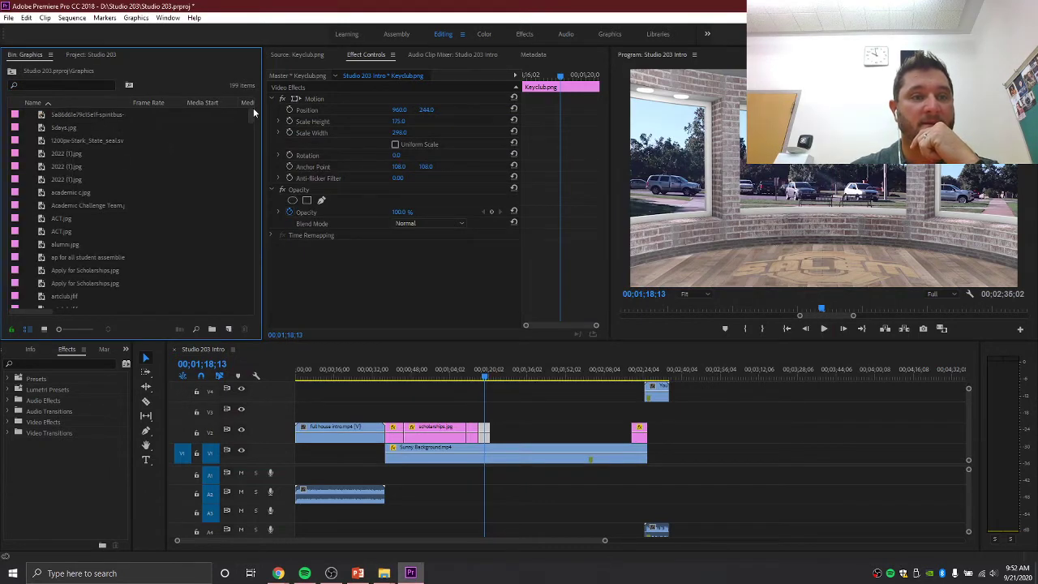
pyautogui.moveTo(248, 114); pyautogui.dragTo(96, 50)
pyautogui.click(96, 55)
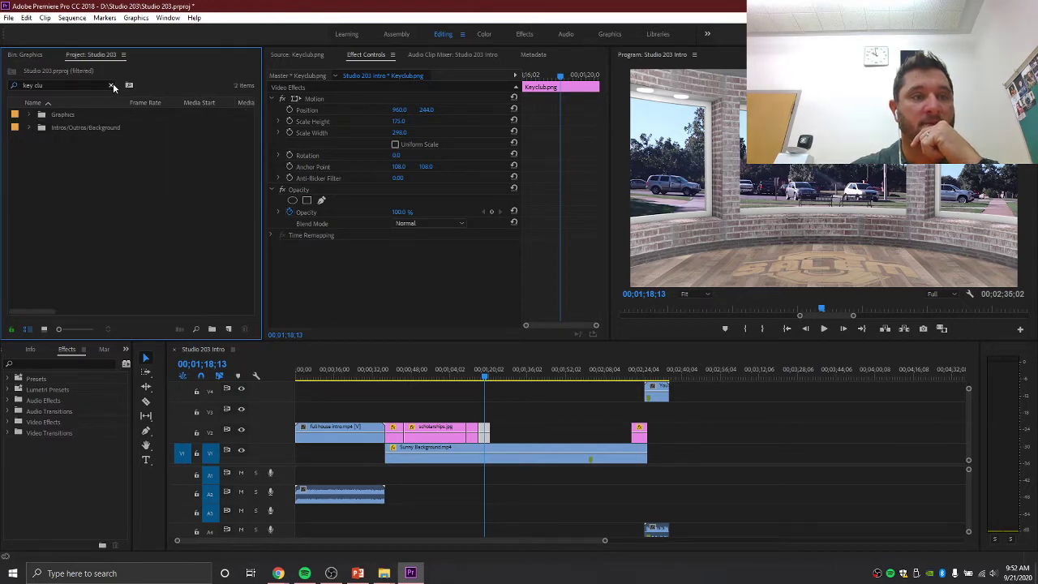
pyautogui.click(112, 85)
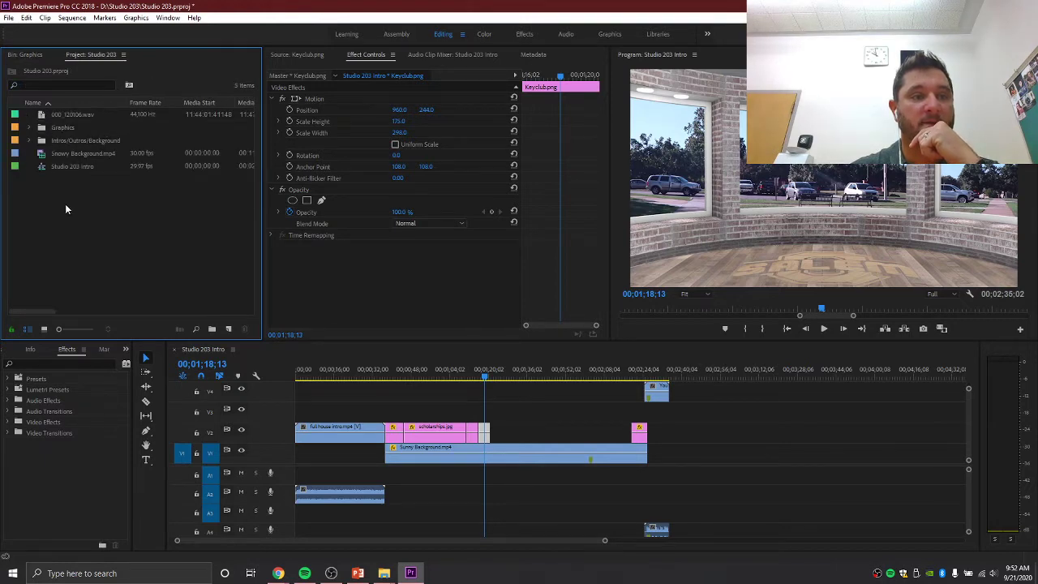
pyautogui.click(74, 115)
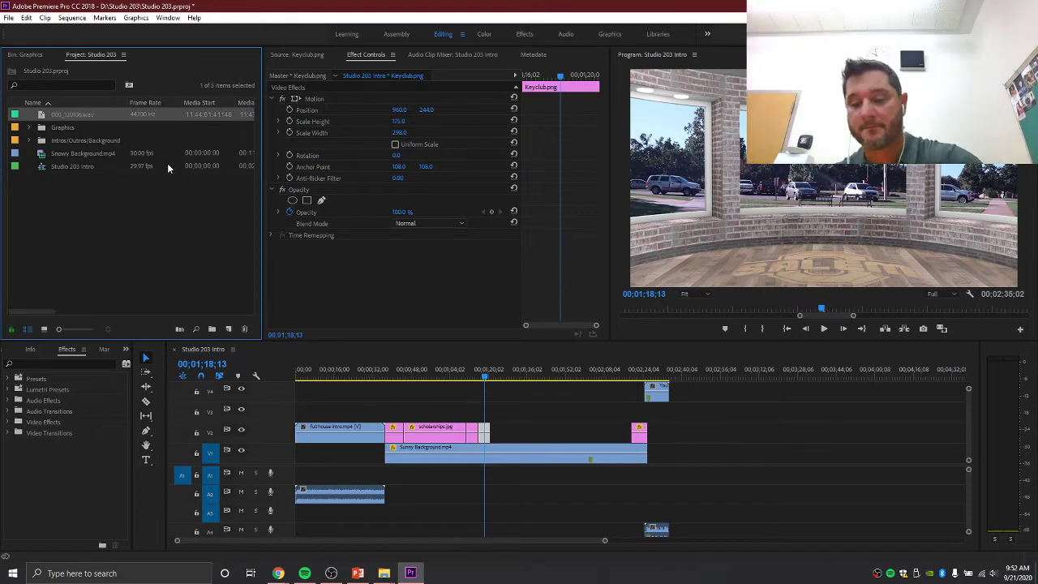
pyautogui.press('Delete')
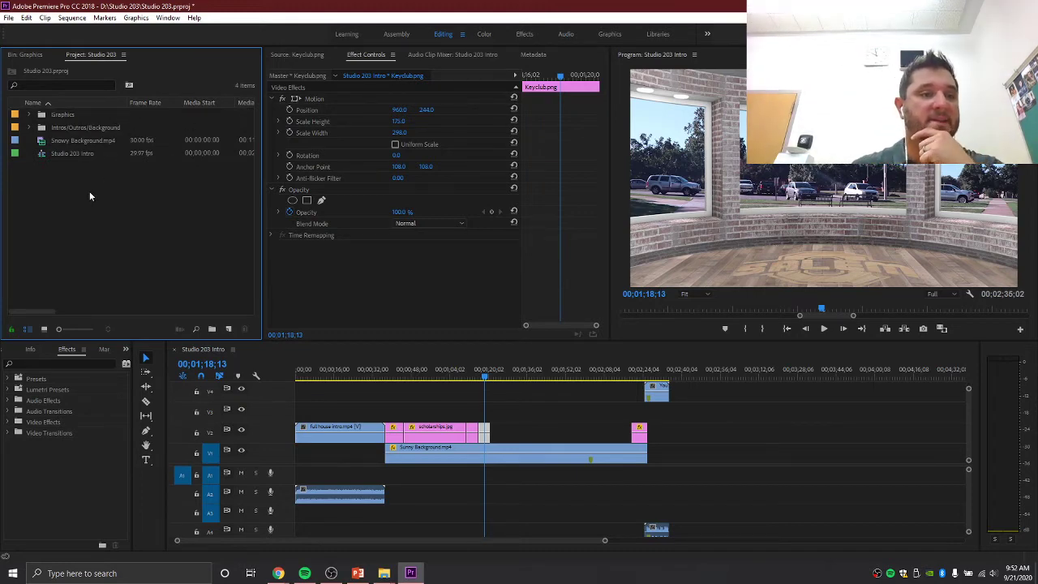
# - Import 9.21.20.MTS from Green Screen and move Snowy Background.mp4 into Intros/Outros/Background
pyautogui.doubleClick(89, 196)
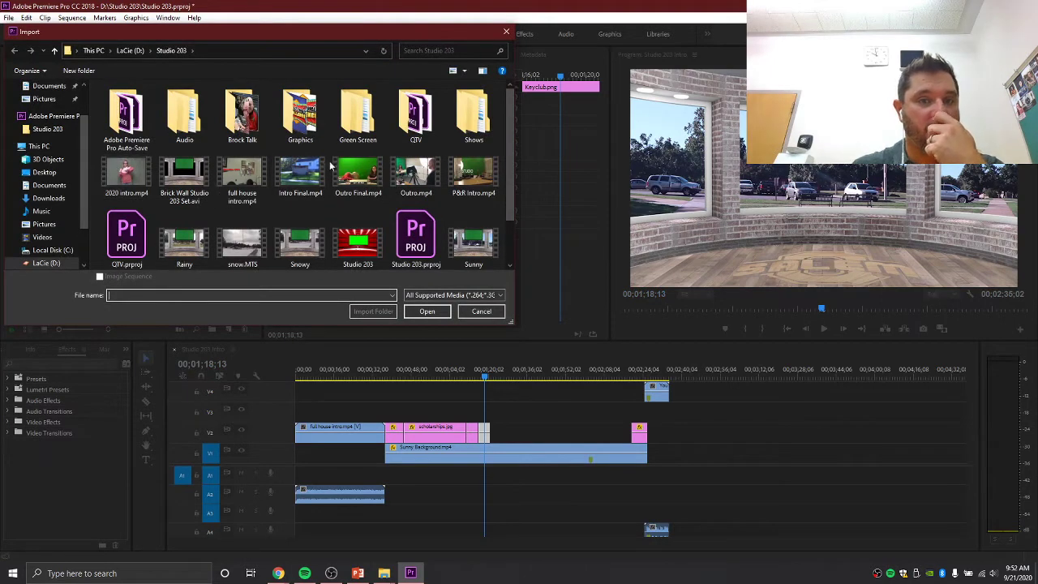
pyautogui.doubleClick(359, 113)
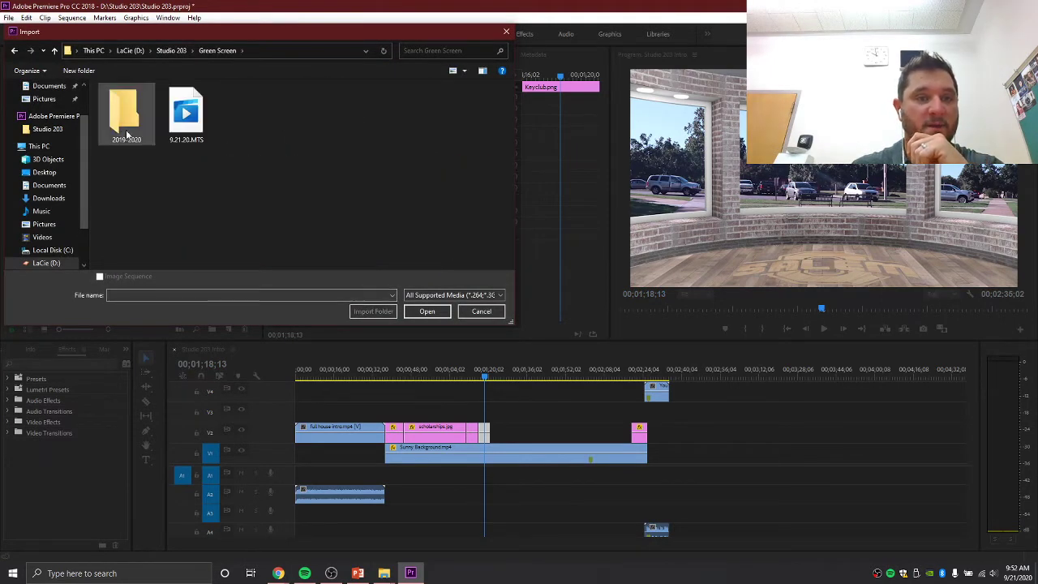
pyautogui.doubleClick(192, 128)
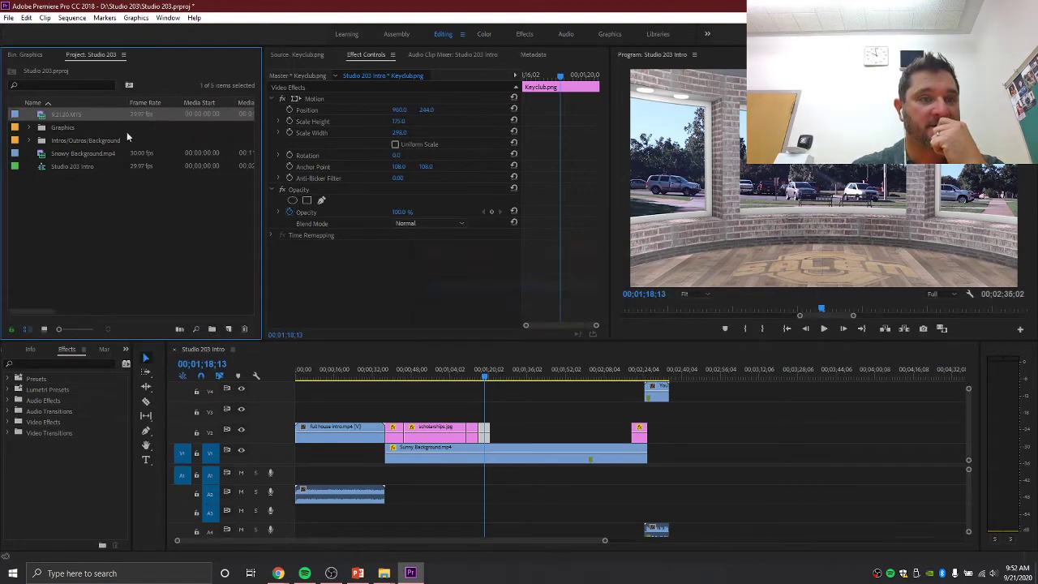
pyautogui.click(63, 154)
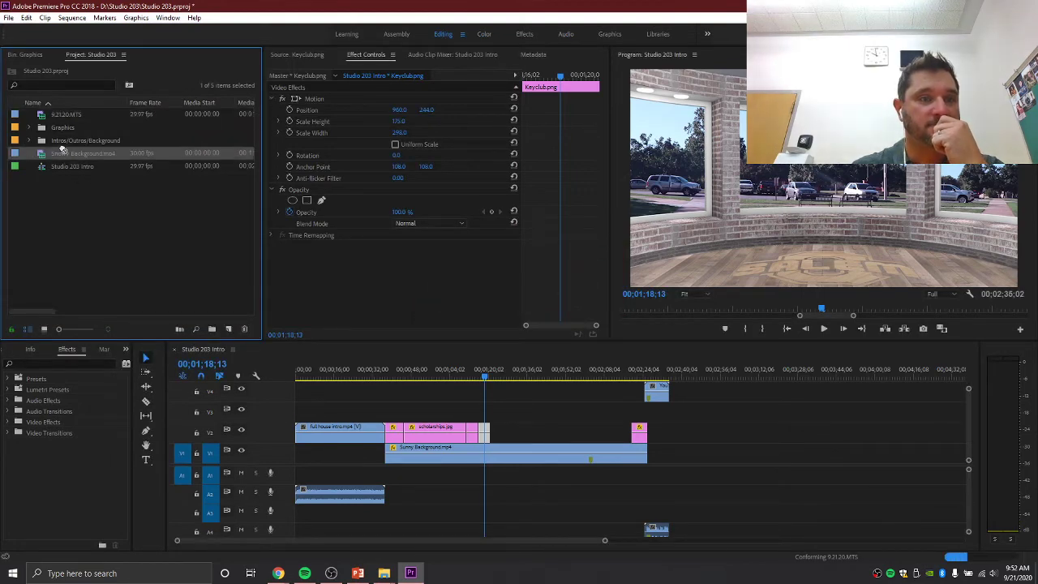
pyautogui.moveTo(61, 141); pyautogui.dragTo(62, 141)
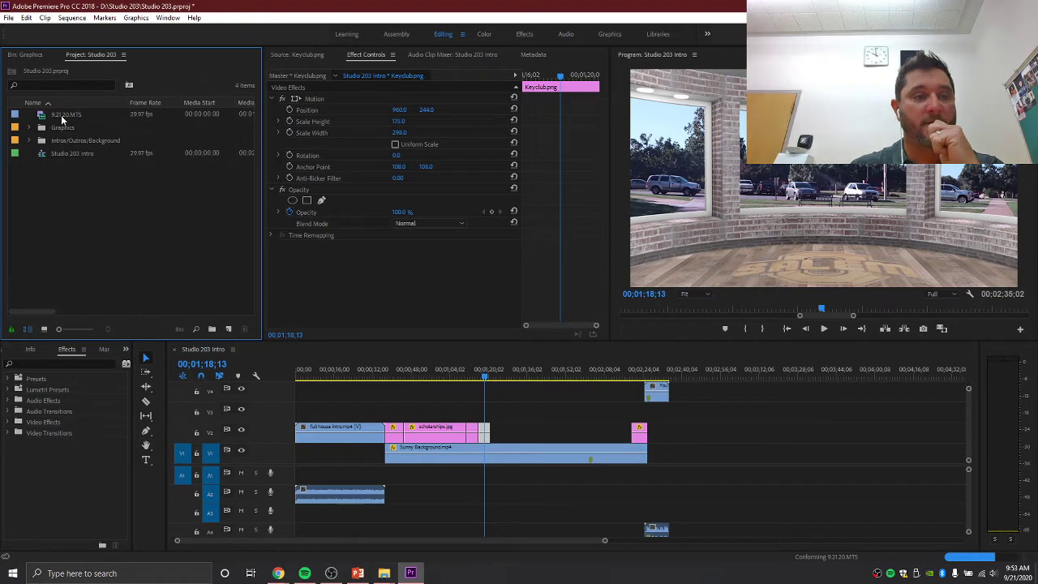
# - Load 9.21.20.MTS in the Source monitor and mark its In point at 00:00:10:10
pyautogui.doubleClick(55, 115)
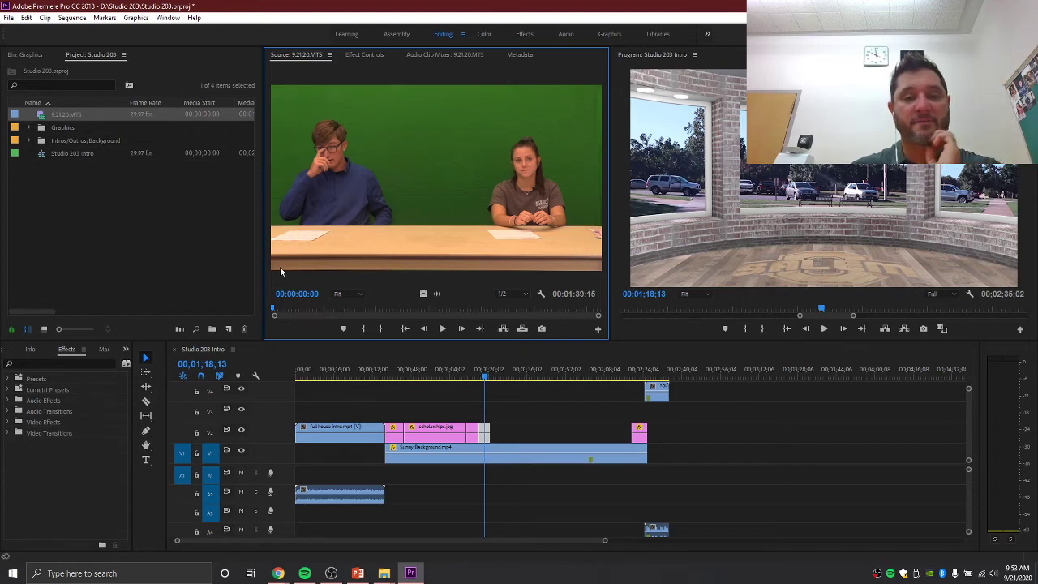
pyautogui.moveTo(273, 308); pyautogui.dragTo(306, 308)
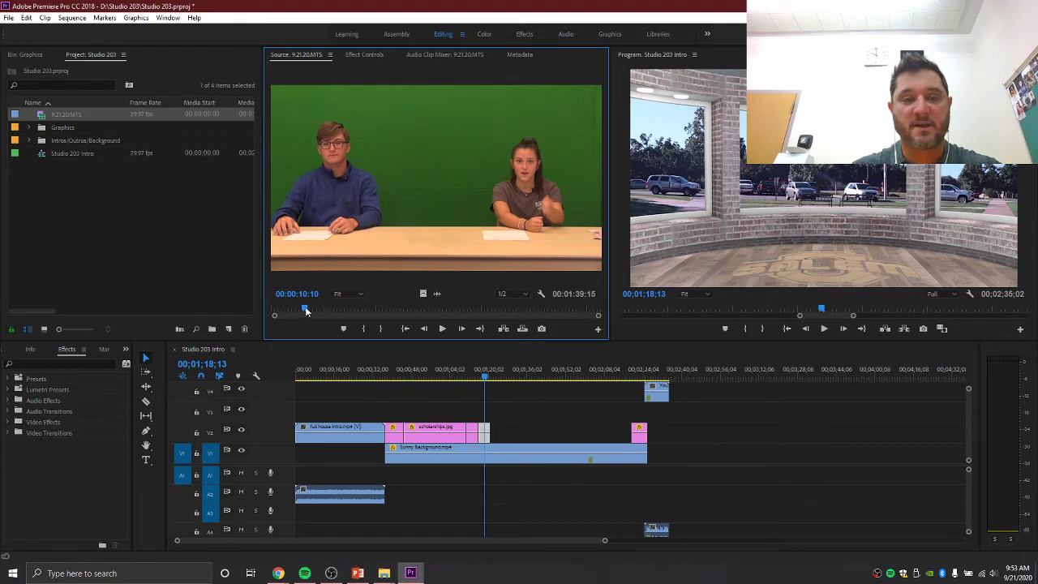
pyautogui.moveTo(305, 307); pyautogui.dragTo(306, 306)
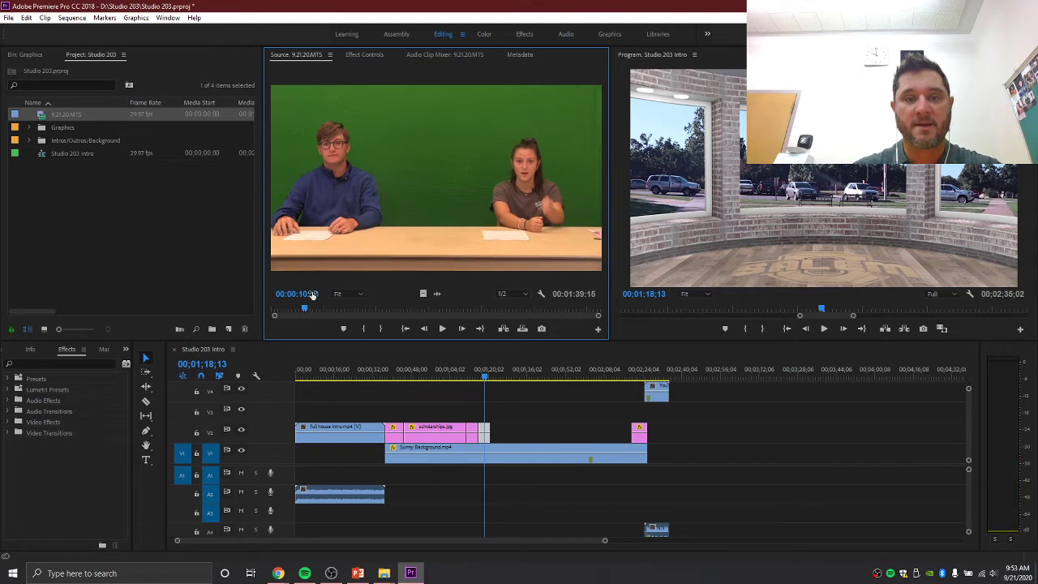
pyautogui.press('i')
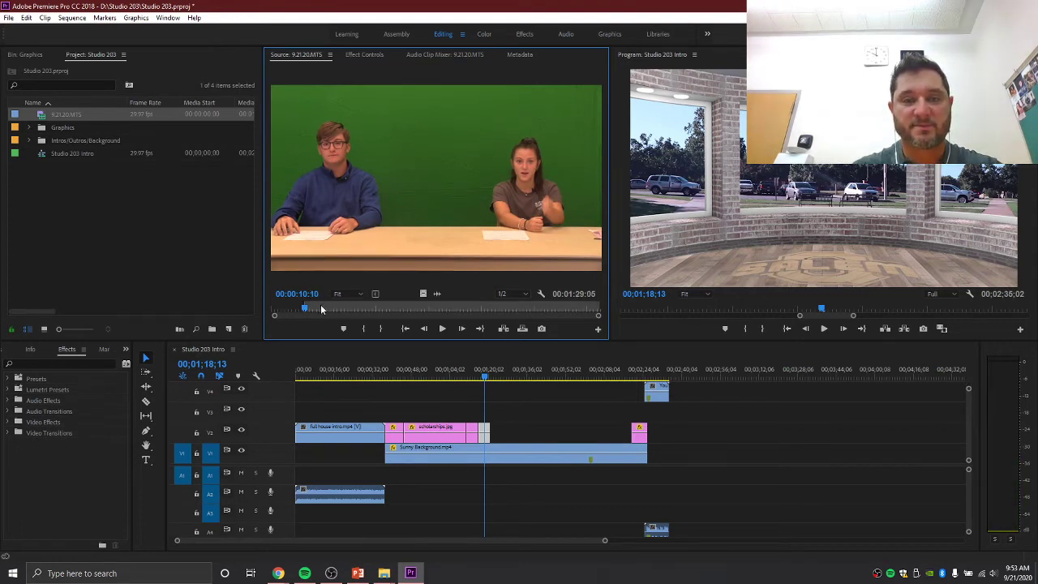
pyautogui.press('space')
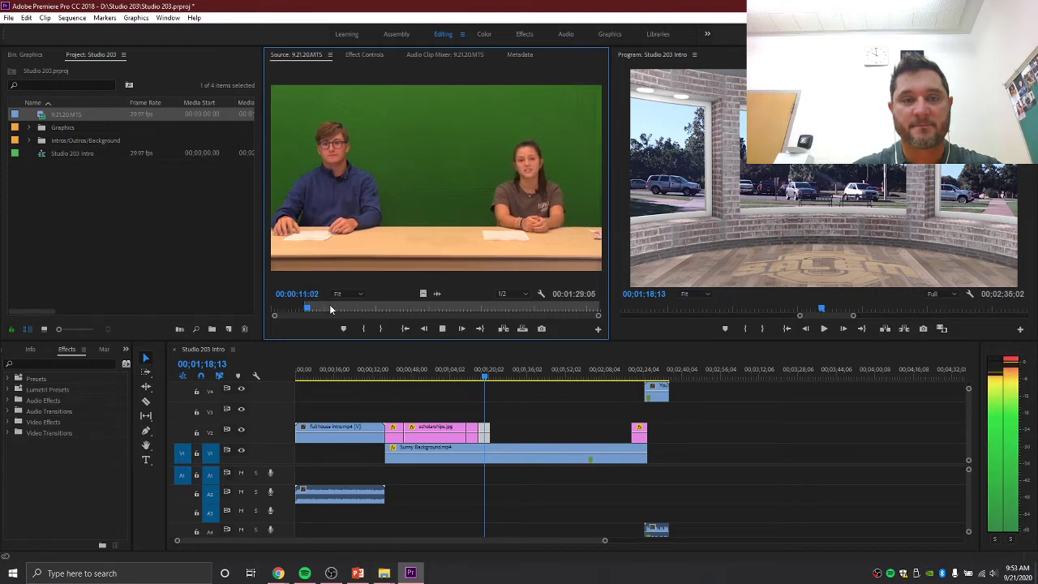
pyautogui.press('space')
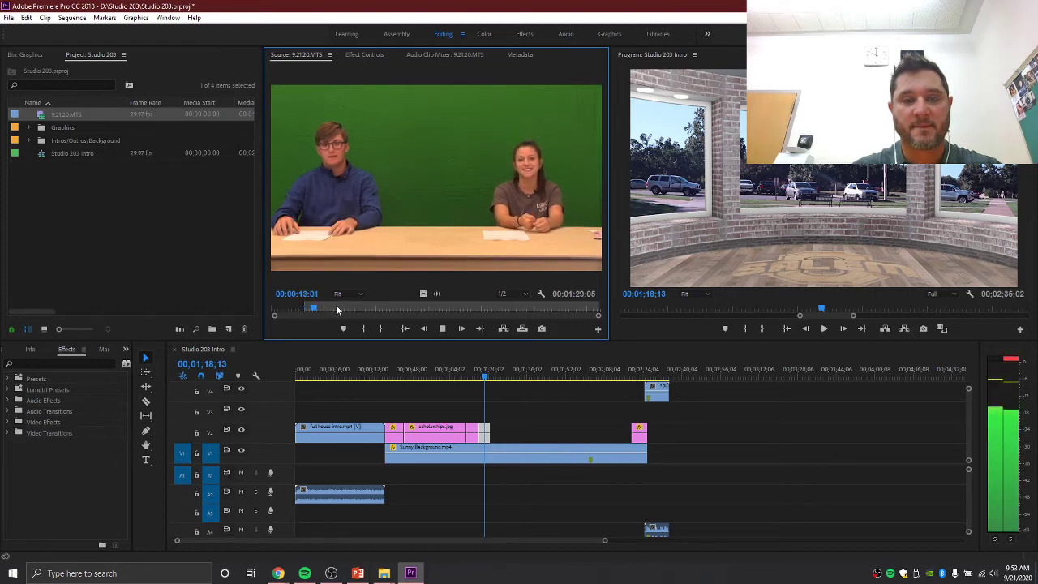
# - Mark the Out point near 00:01:36:03, leaving a 00:01:24:24 clip
pyautogui.moveTo(319, 311); pyautogui.dragTo(579, 310)
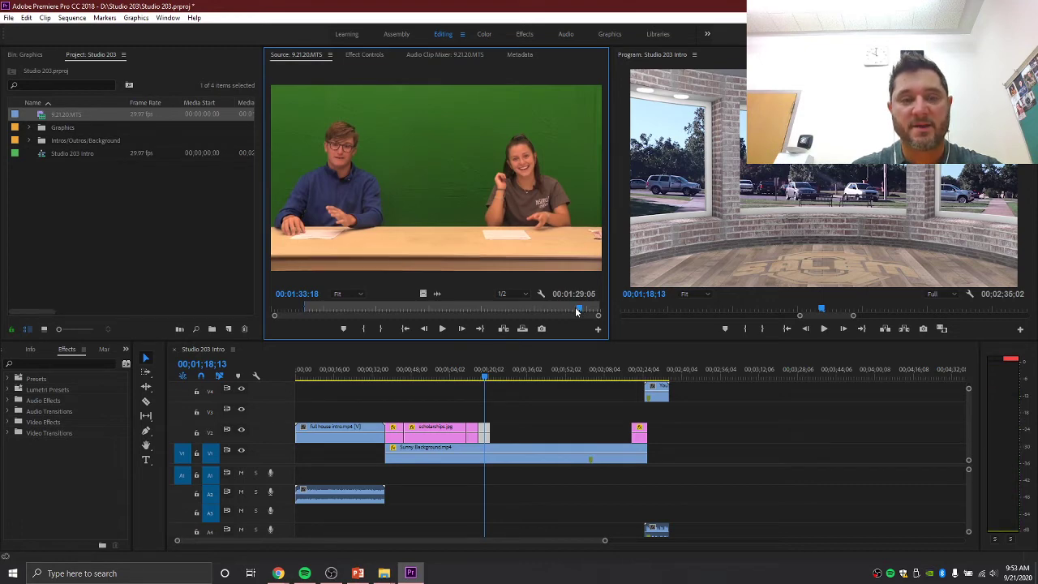
pyautogui.press('space')
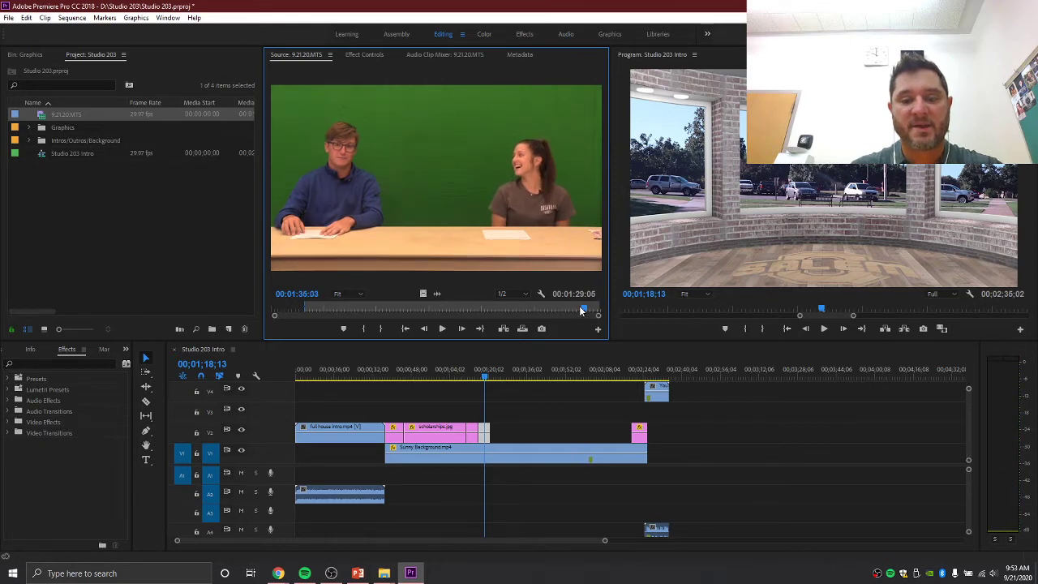
pyautogui.press('o')
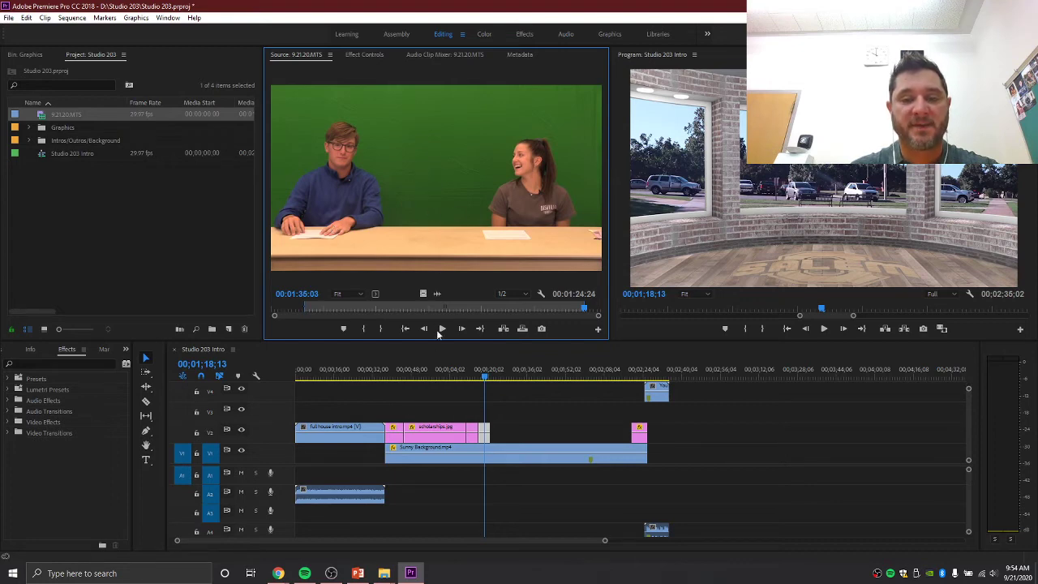
# - Place the trimmed 9.21.20.MTS clip on V3 at Sunny Background's start, moving its audio to A1
pyautogui.moveTo(431, 364); pyautogui.dragTo(395, 416)
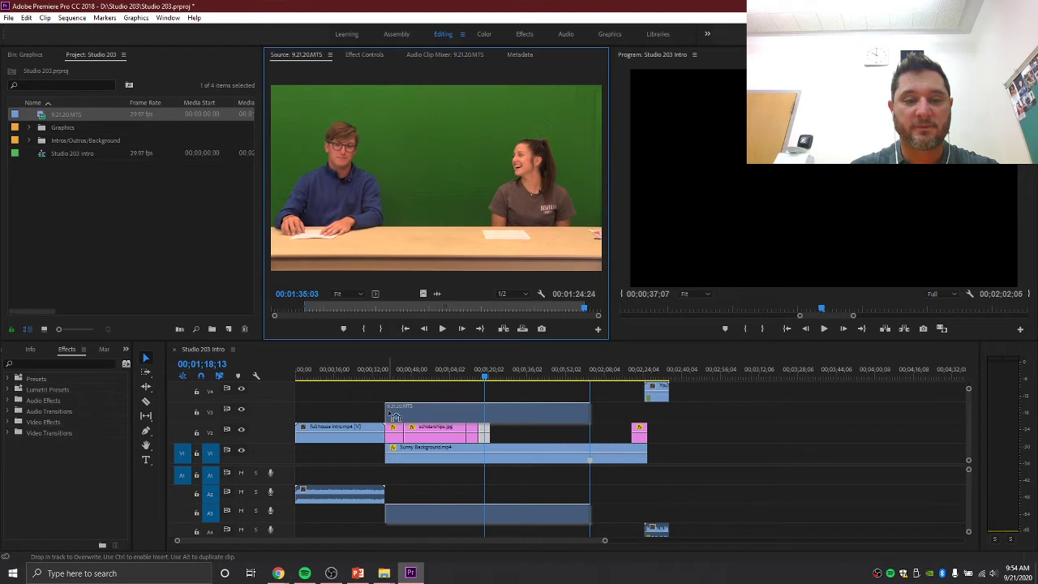
pyautogui.moveTo(394, 416); pyautogui.dragTo(390, 414)
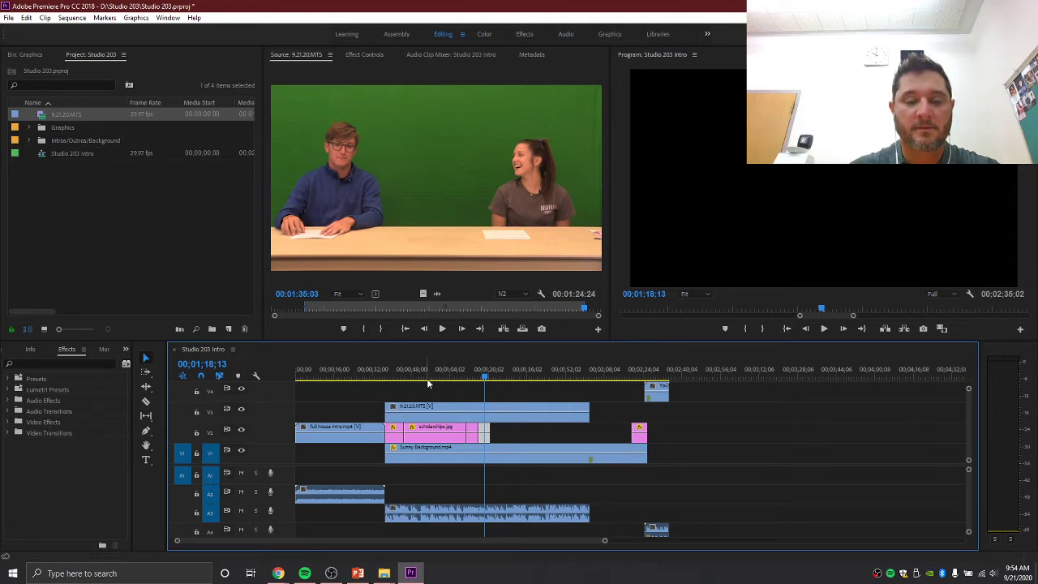
pyautogui.moveTo(438, 372); pyautogui.dragTo(394, 379)
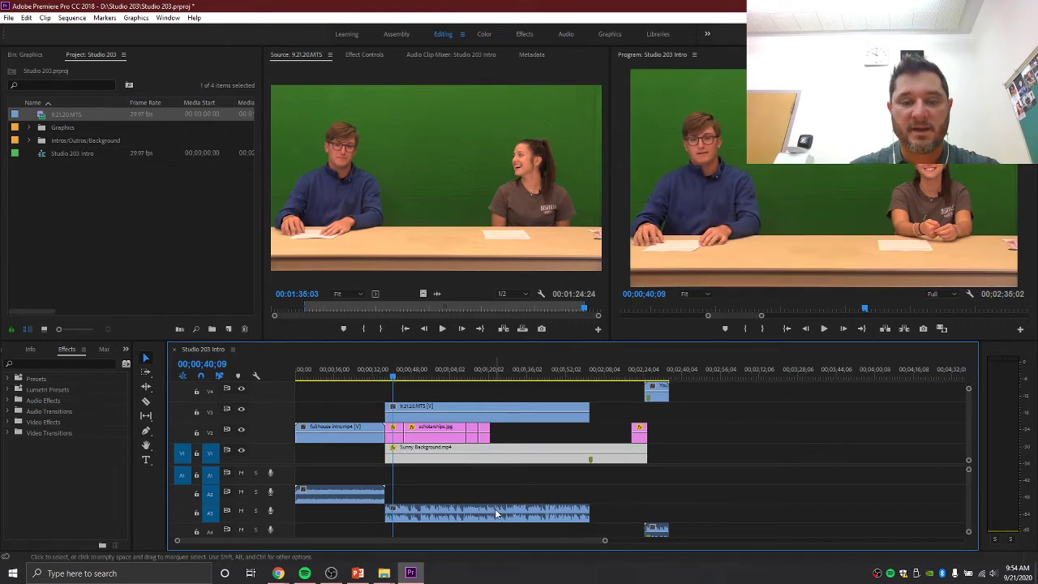
pyautogui.moveTo(495, 508); pyautogui.dragTo(478, 464)
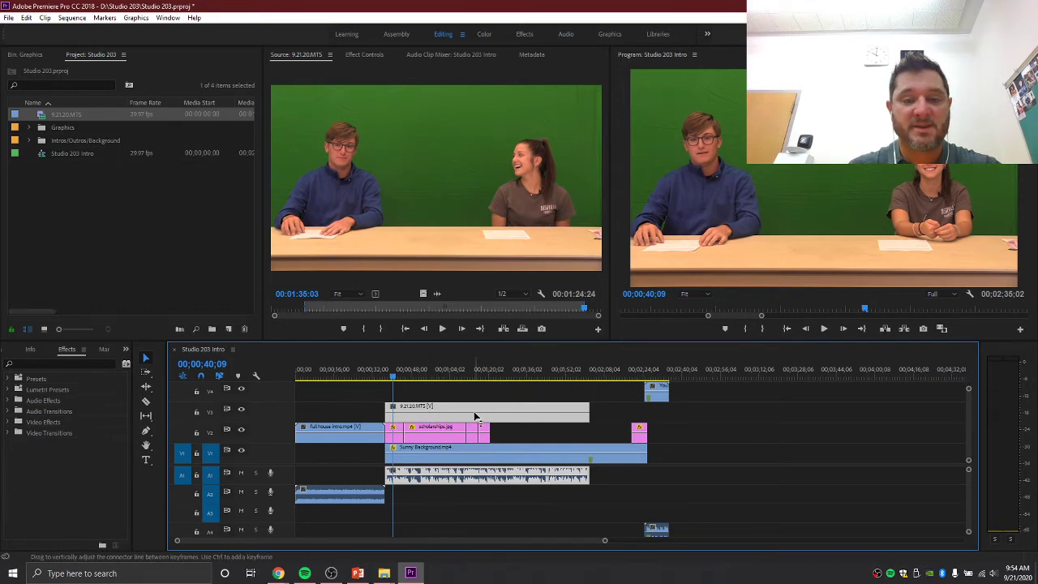
# - Apply Ultra Key from Video Effects > Keying to the 9.21.20.MTS clip on V3
pyautogui.click(821, 452)
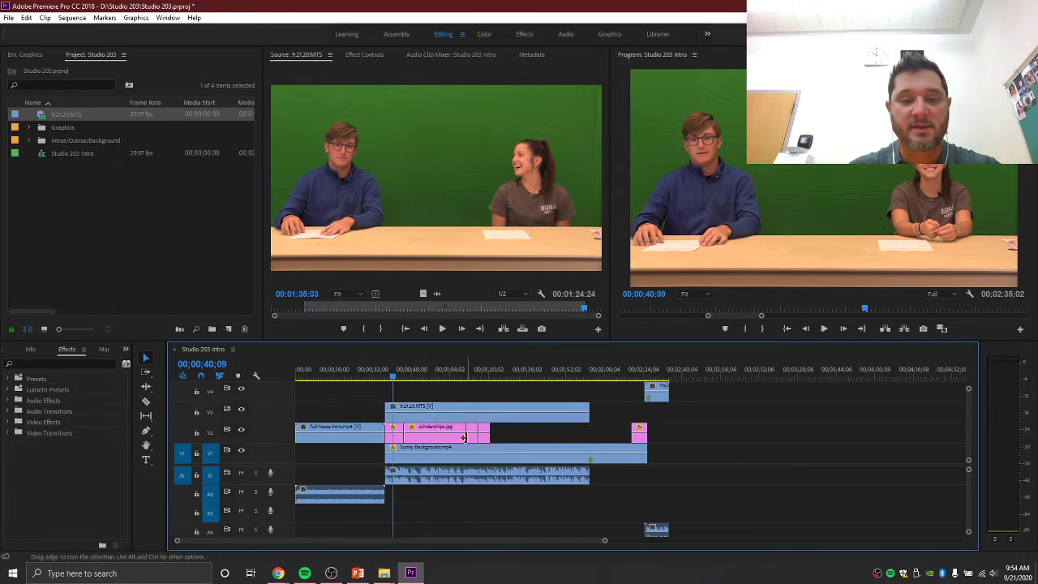
pyautogui.click(463, 419)
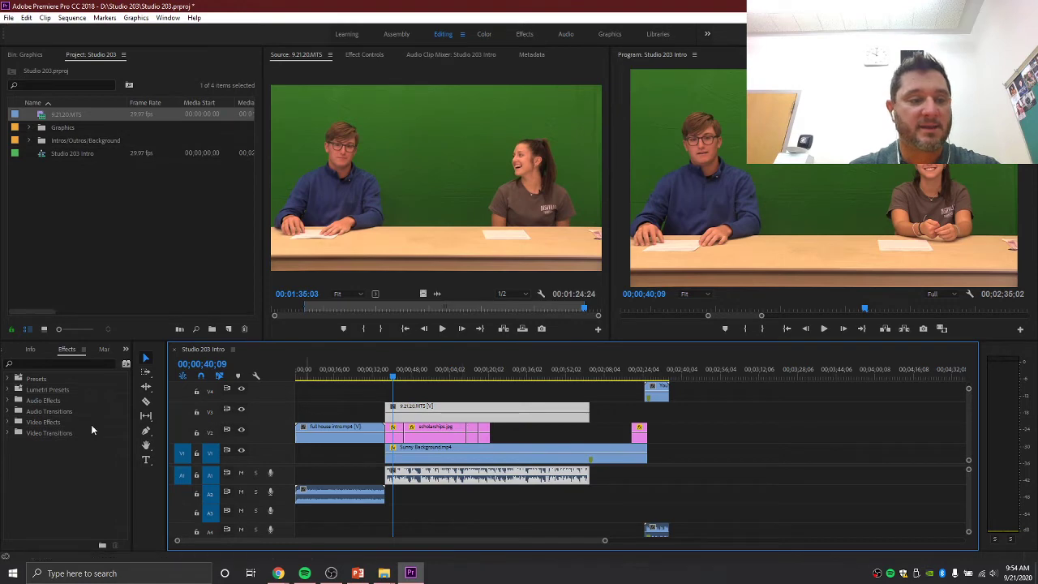
pyautogui.click(12, 422)
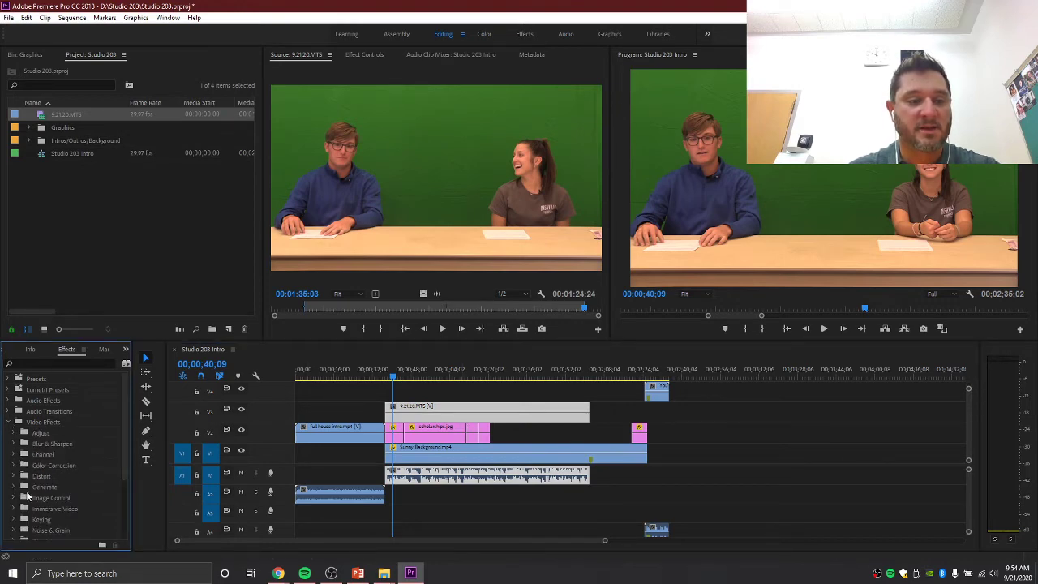
pyautogui.click(13, 519)
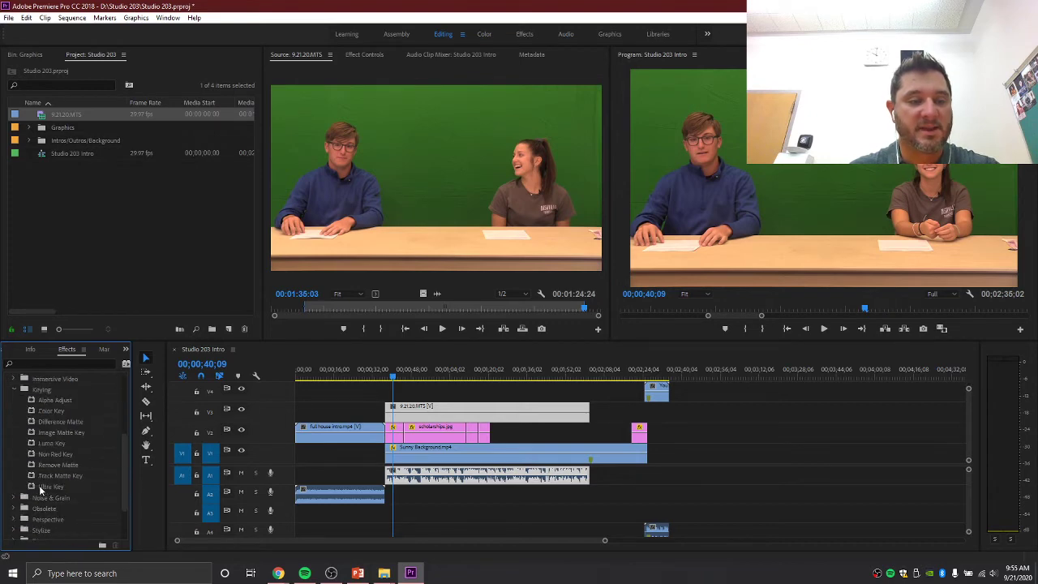
pyautogui.moveTo(44, 487); pyautogui.dragTo(445, 409)
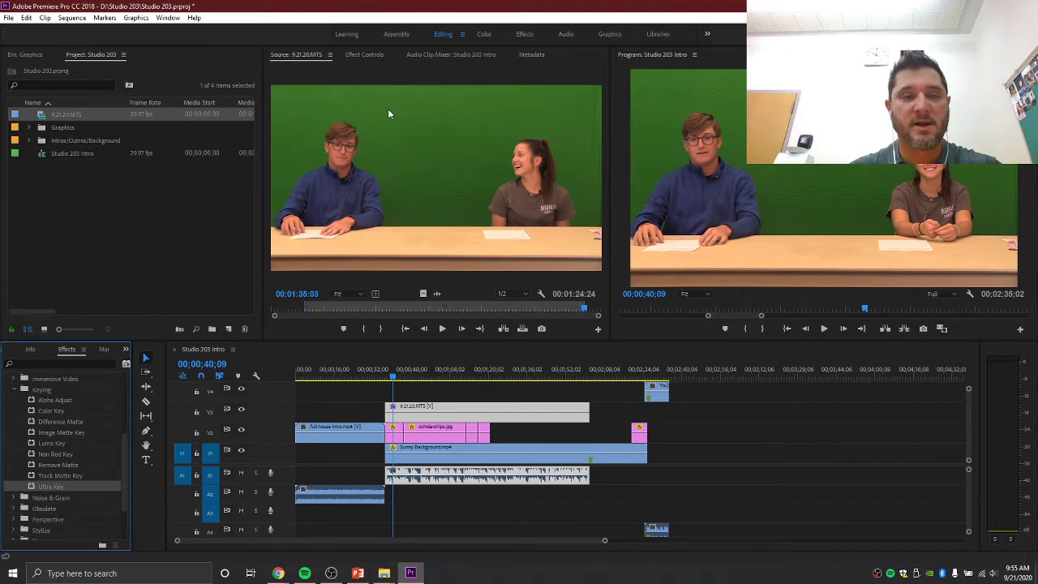
# - Set the Ultra Key Key Color by sampling the green backdrop in Effect Controls
pyautogui.click(370, 55)
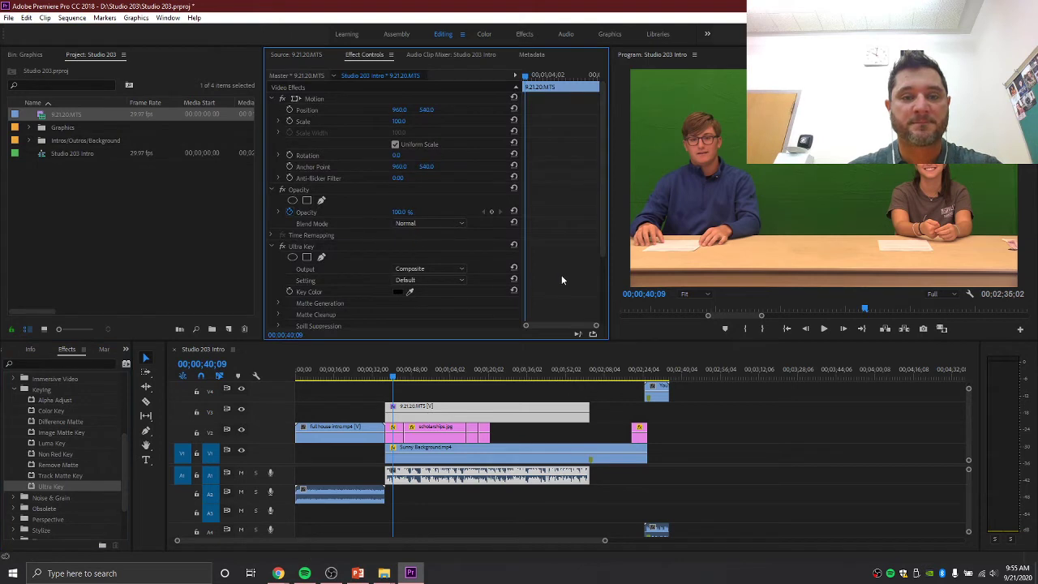
pyautogui.scroll(-1, 515, 283)
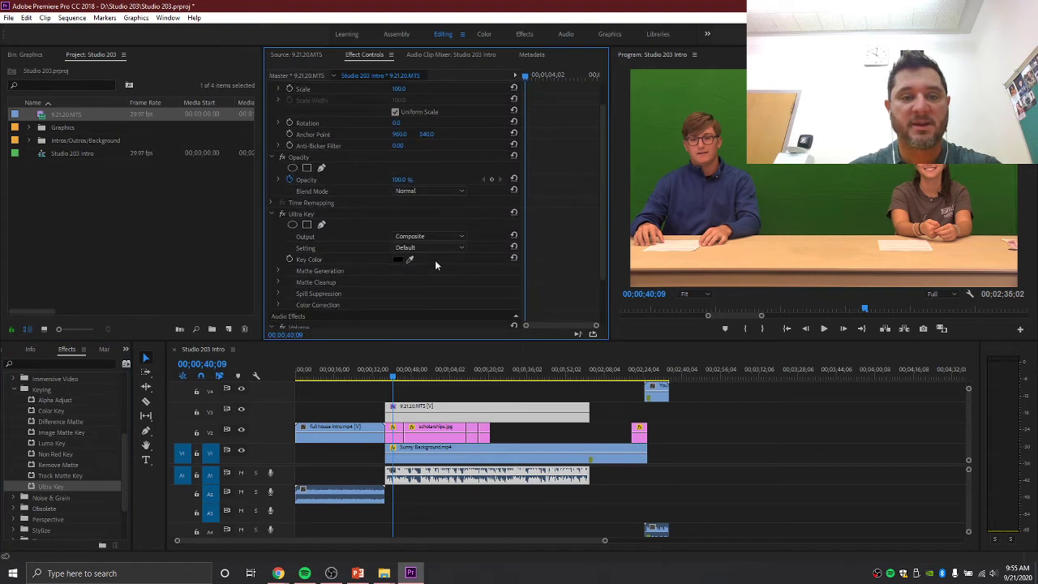
pyautogui.click(410, 260)
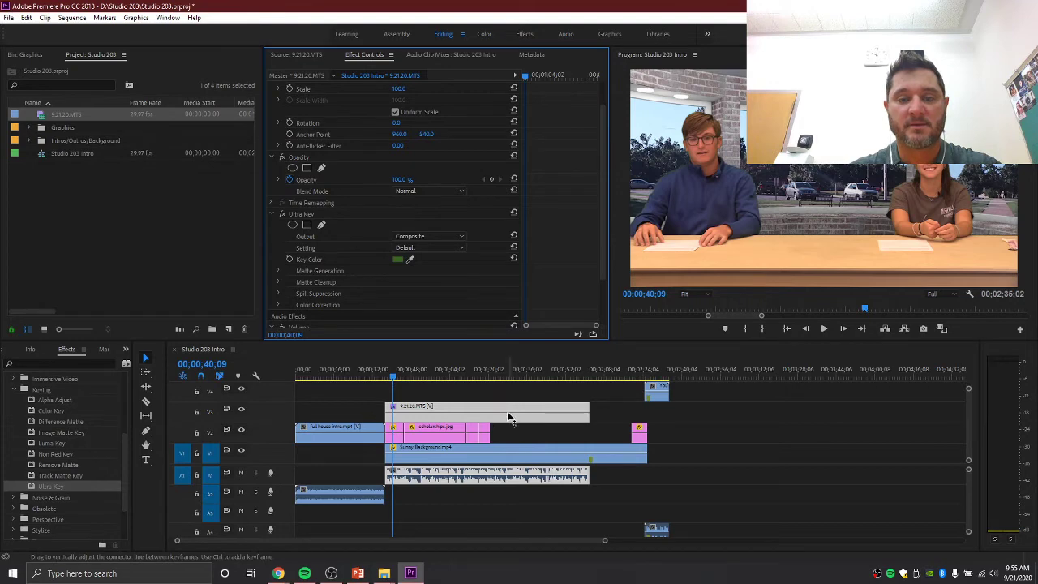
pyautogui.scroll(2, 577, 249)
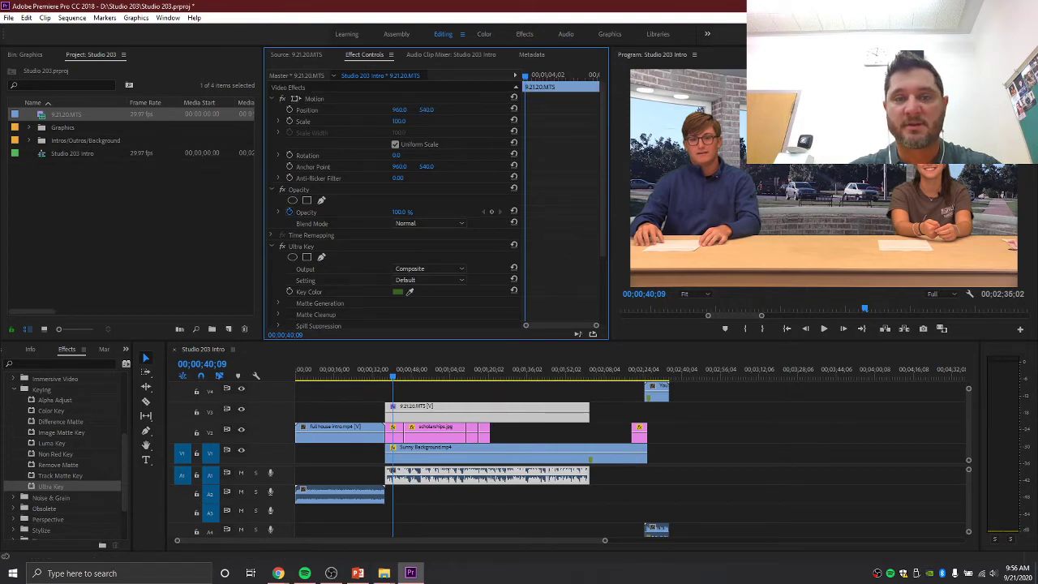
# - Enlarge the keyed 9.21.20.MTS clip to Scale 113 at Position 1049, 554
pyautogui.moveTo(399, 121); pyautogui.dragTo(436, 110)
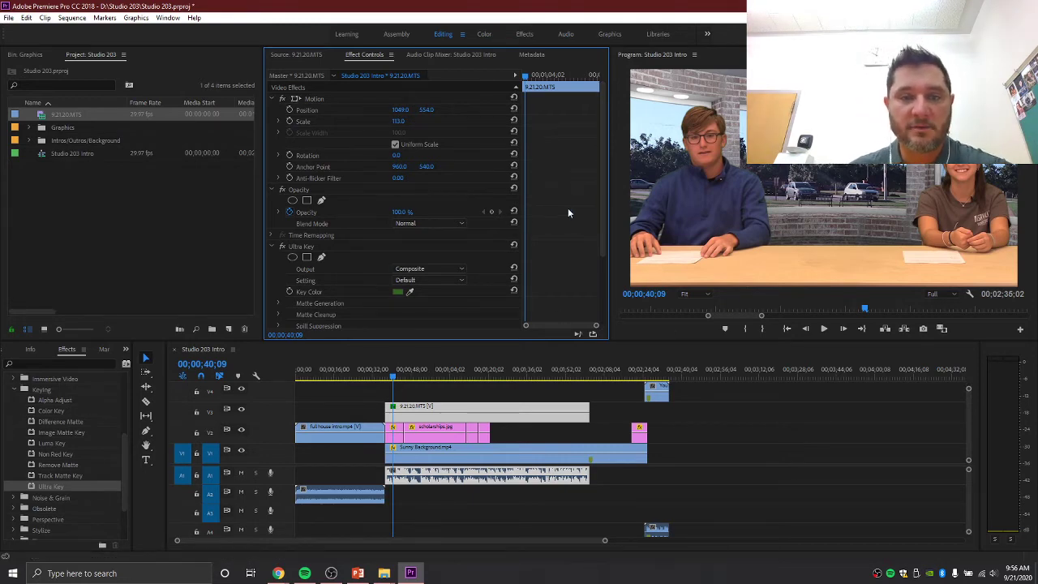
pyautogui.scroll(-2, 568, 211)
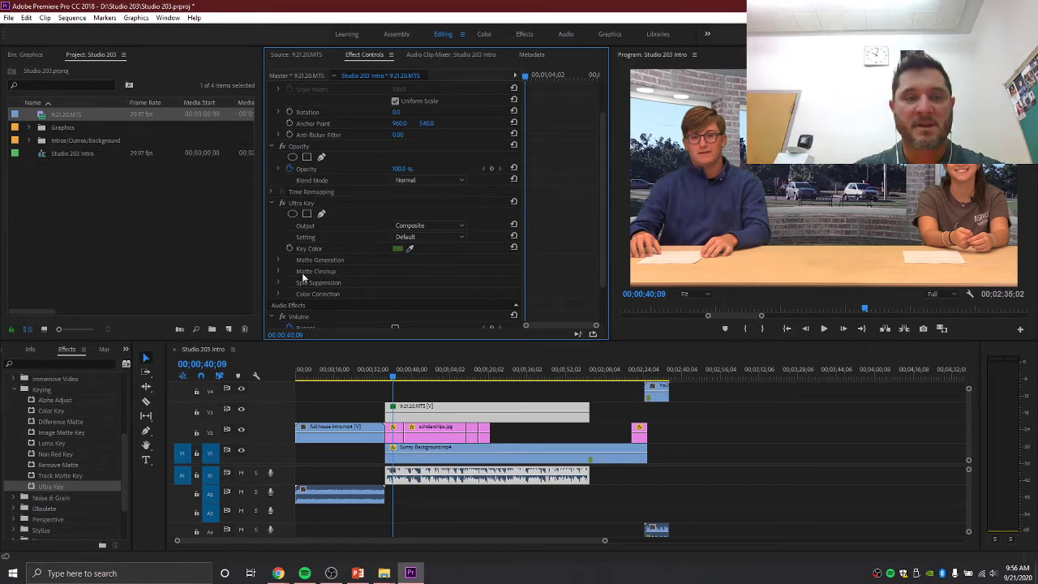
# - Set Ultra Key Matte Cleanup Contrast to 100 and preview the keyed footage further along
pyautogui.click(278, 271)
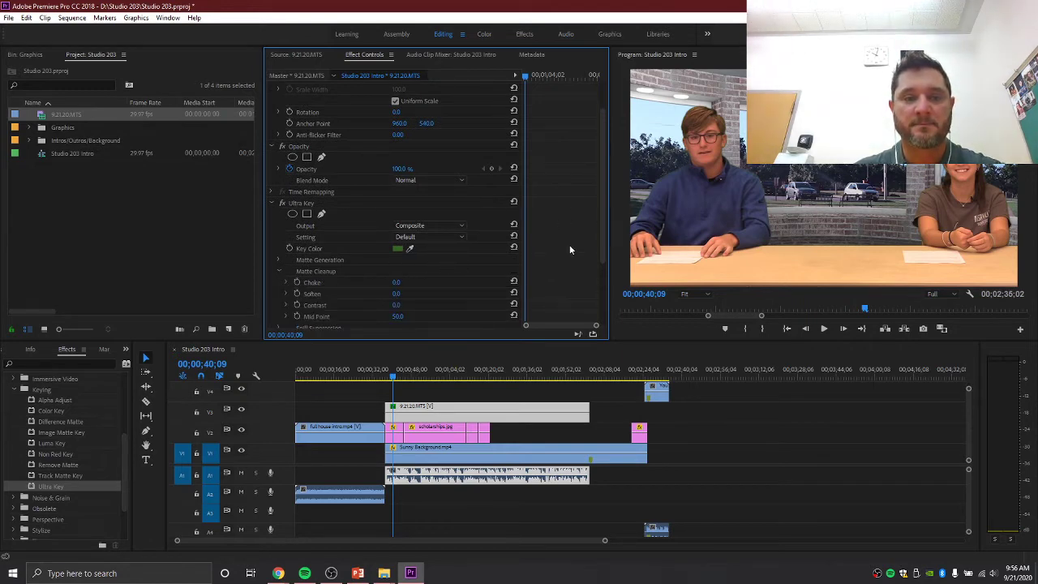
pyautogui.scroll(-2, 572, 249)
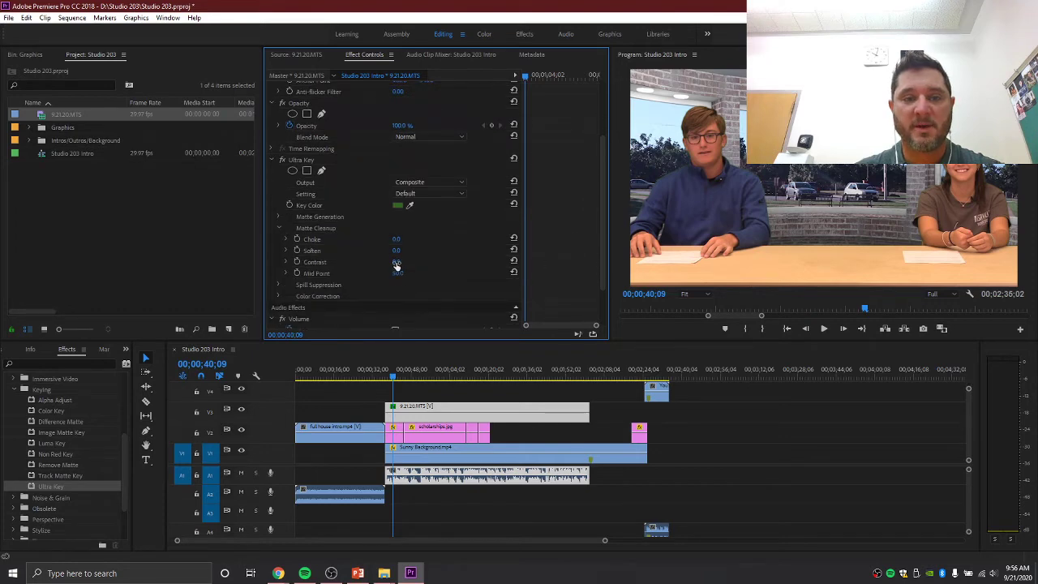
pyautogui.click(281, 228)
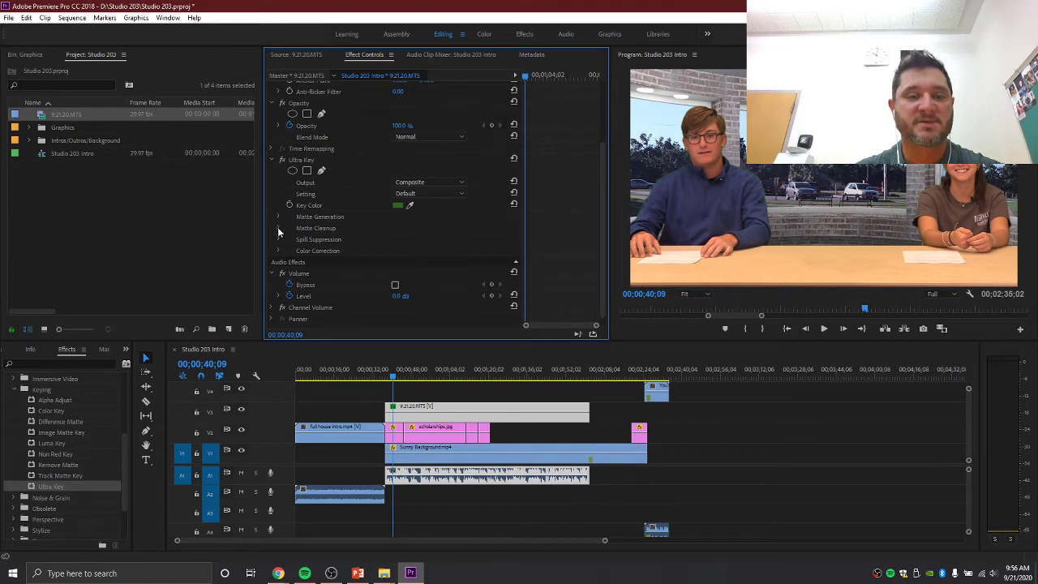
pyautogui.click(277, 227)
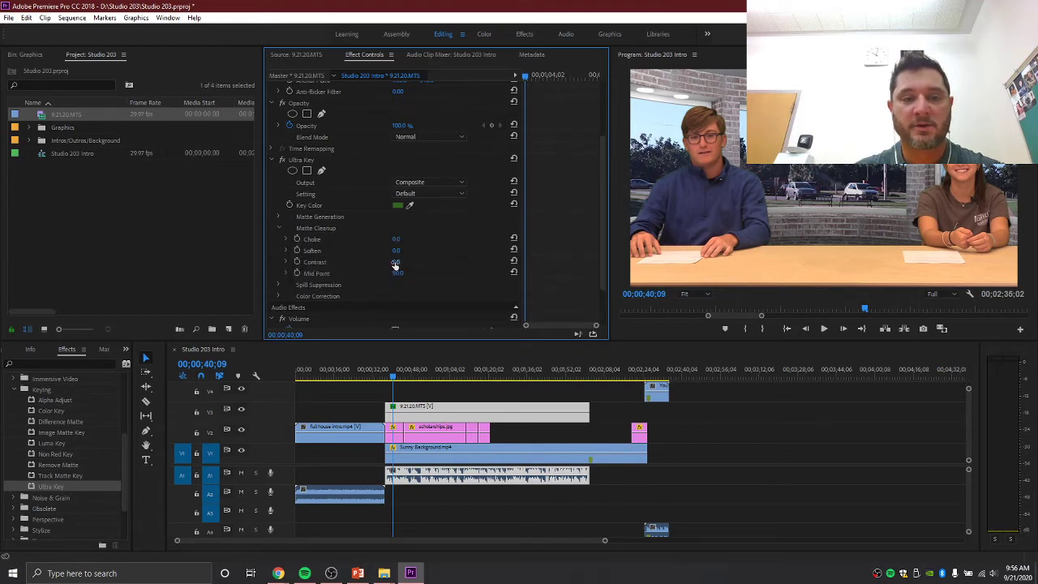
pyautogui.moveTo(398, 261); pyautogui.dragTo(400, 274)
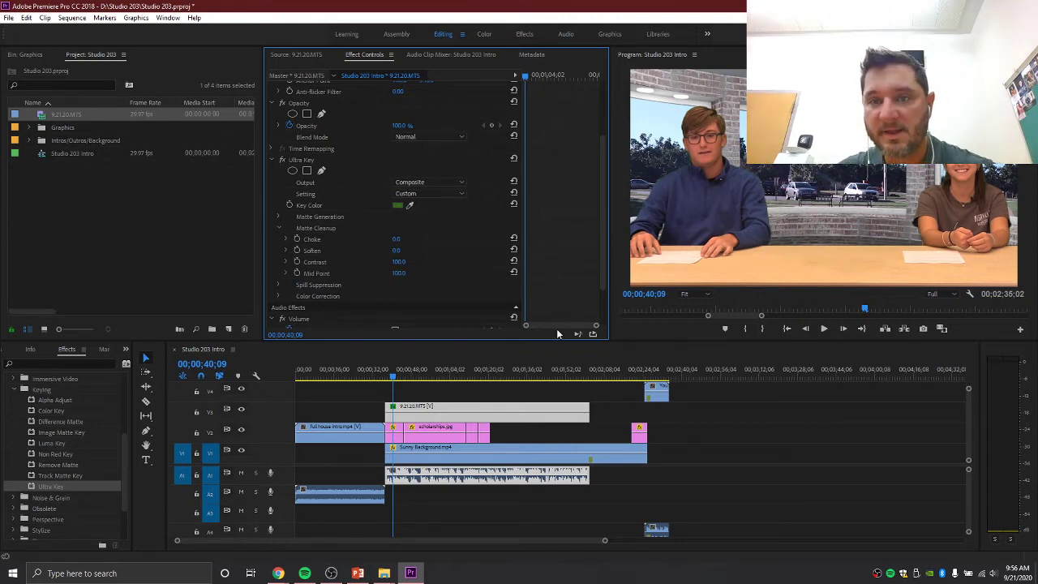
pyautogui.moveTo(393, 377); pyautogui.dragTo(477, 380)
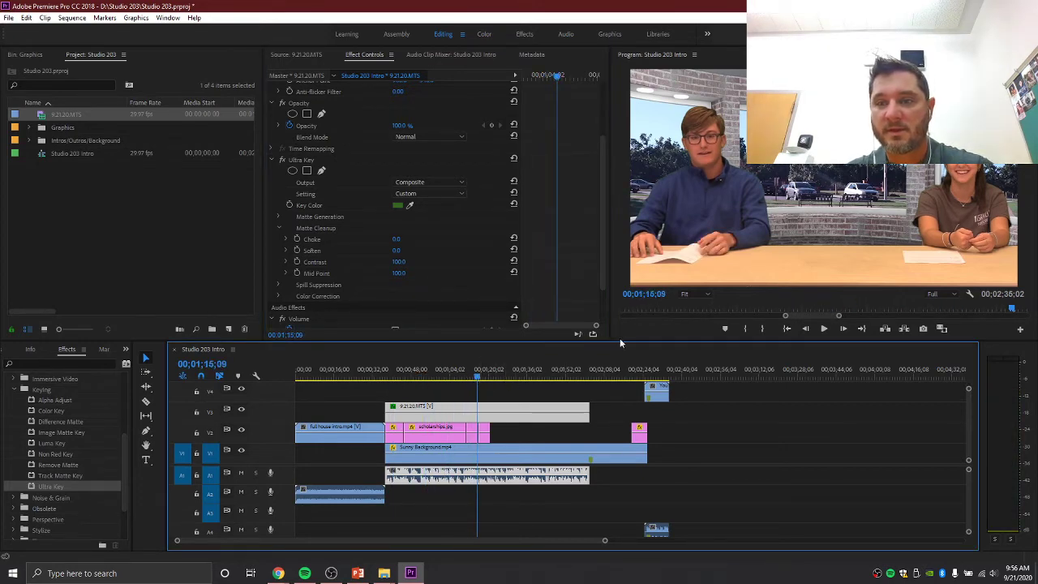
# - Preview the keyed footage at 00;01;11;21 and select the scholarships graphics clips on V2
pyautogui.moveTo(476, 376)
pyautogui.mouseDown()
pyautogui.moveTo(510, 377)
pyautogui.moveTo(475, 381)
pyautogui.mouseUp()
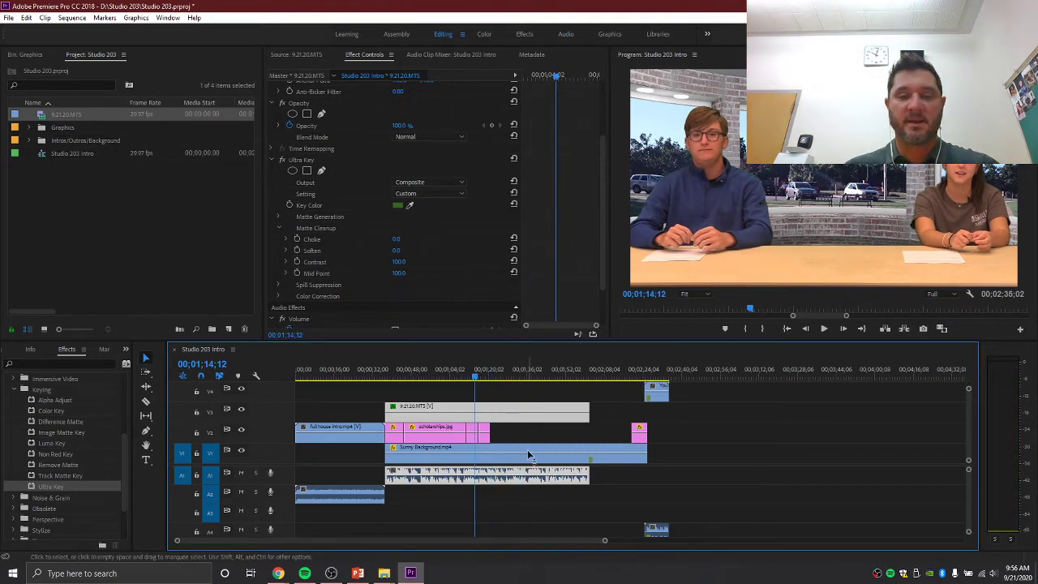
pyautogui.click(472, 377)
pyautogui.moveTo(473, 378); pyautogui.dragTo(470, 380)
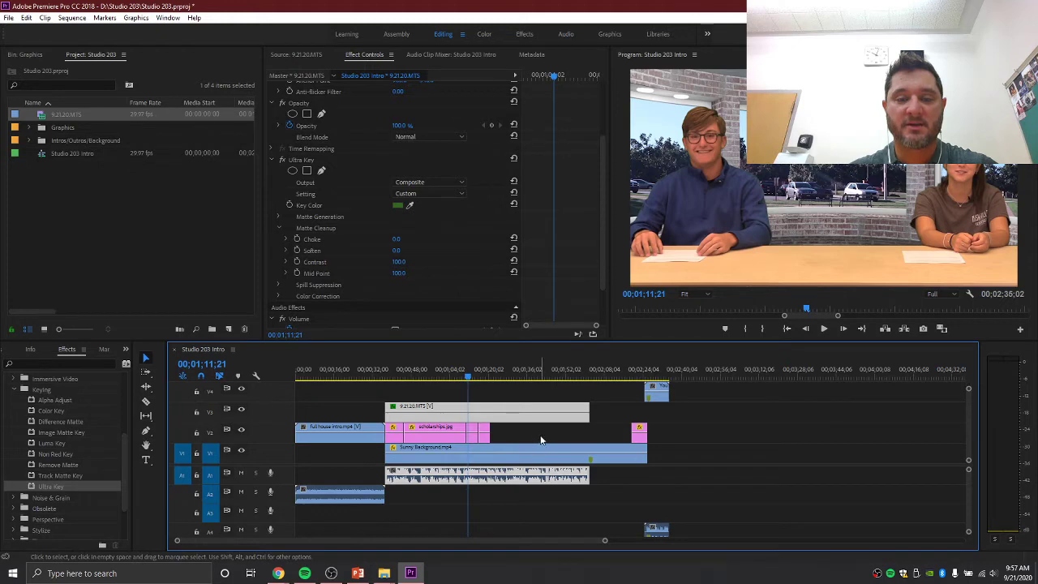
pyautogui.moveTo(551, 436); pyautogui.dragTo(409, 434)
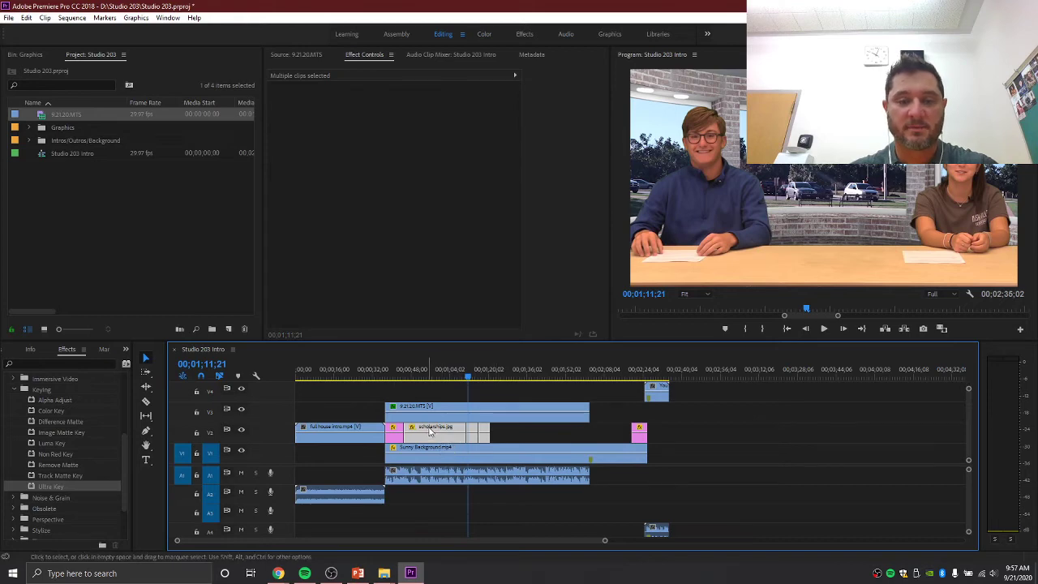
# - Shift the scholarships graphics group on V2 later, to around 00;01;36
pyautogui.moveTo(429, 432); pyautogui.dragTo(553, 432)
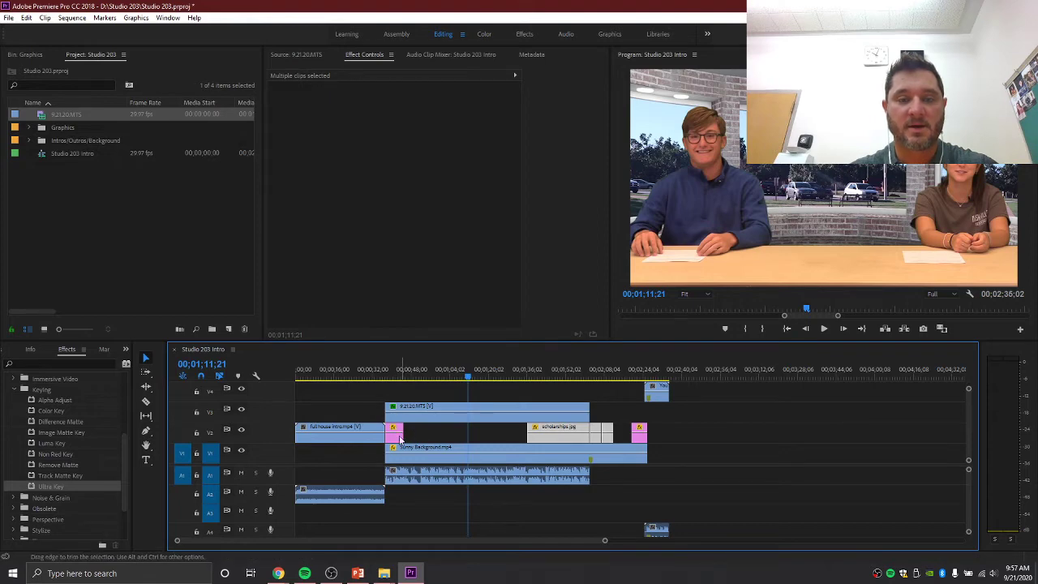
pyautogui.click(467, 373)
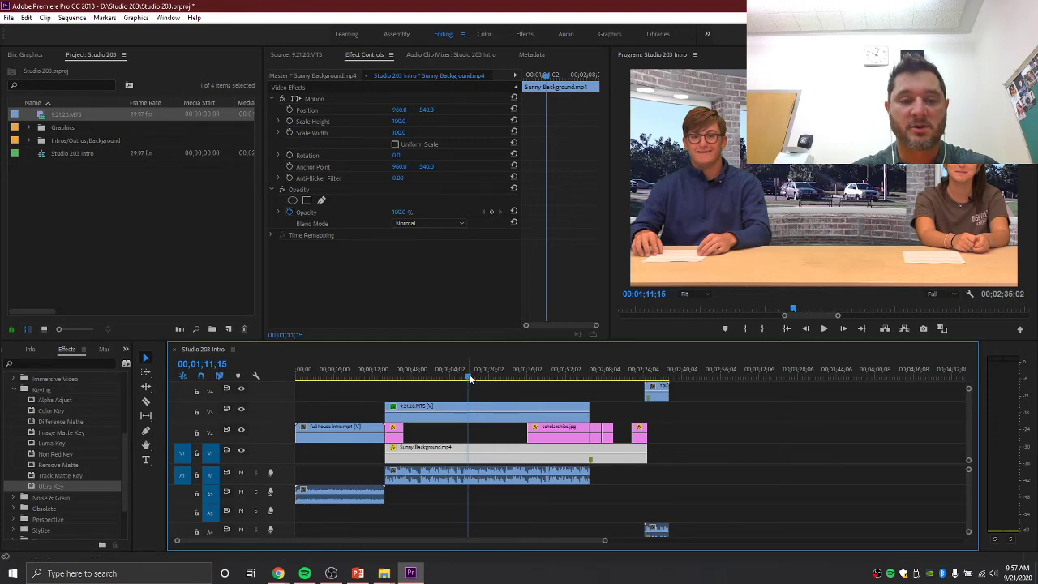
# - Play the sequence back from the Studio 203 intro
pyautogui.moveTo(469, 374); pyautogui.dragTo(385, 373)
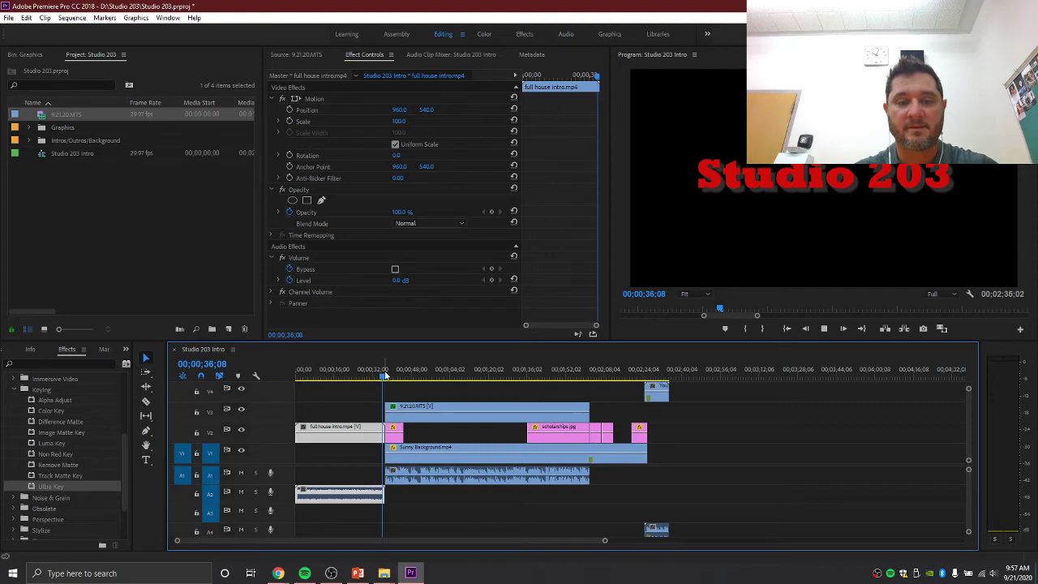
pyautogui.press('space')
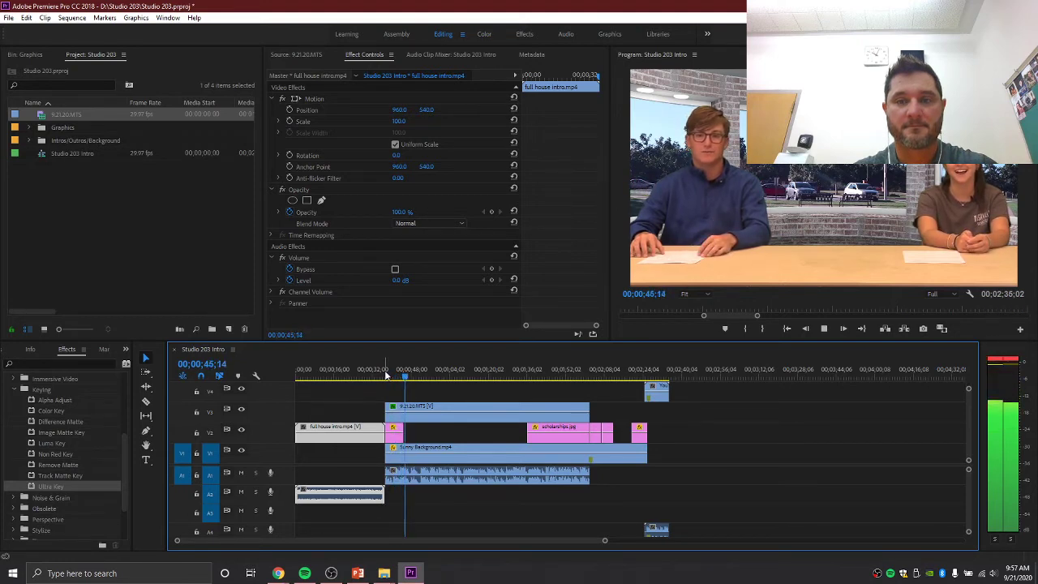
pyautogui.press('space')
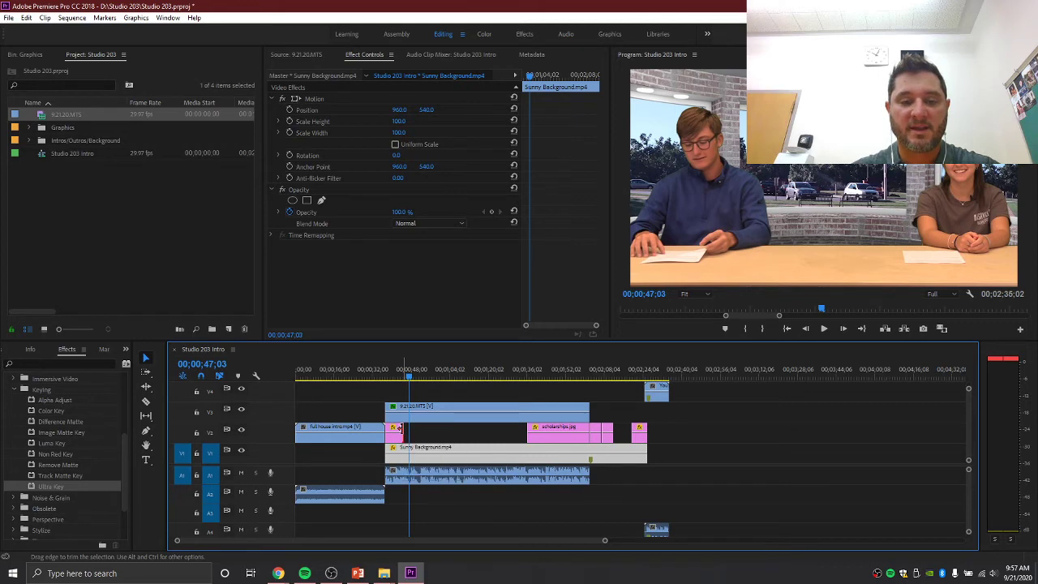
# - Extend the pink V2 graphic by 2;01 and replay the transition
pyautogui.moveTo(399, 428); pyautogui.dragTo(405, 431)
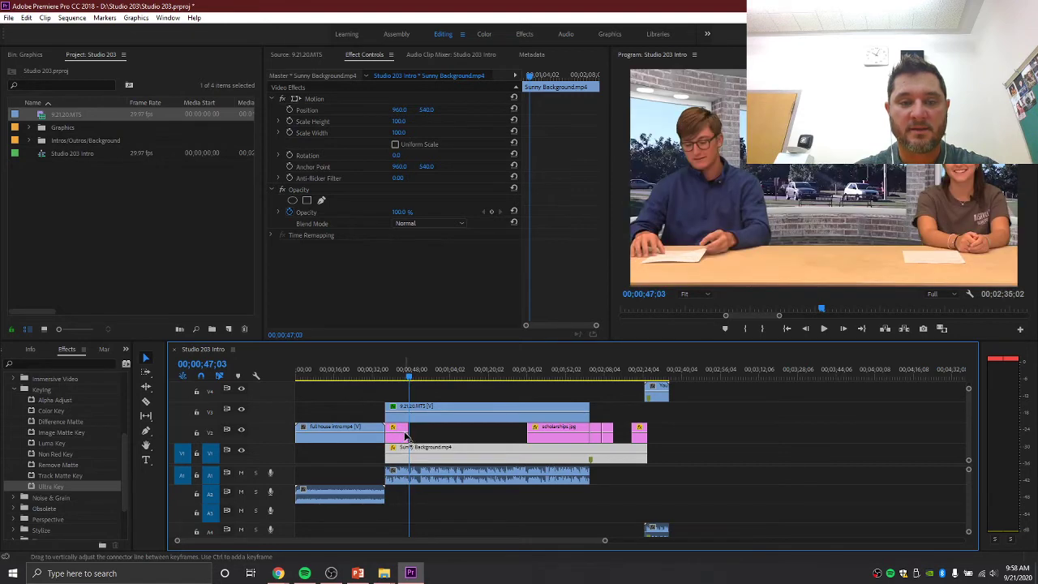
pyautogui.click(401, 378)
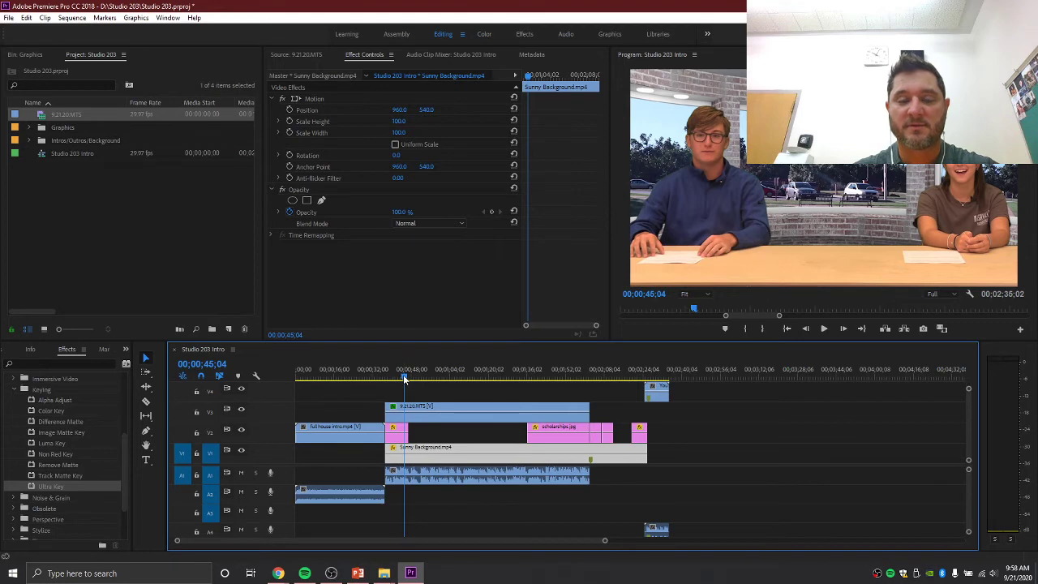
pyautogui.click(404, 376)
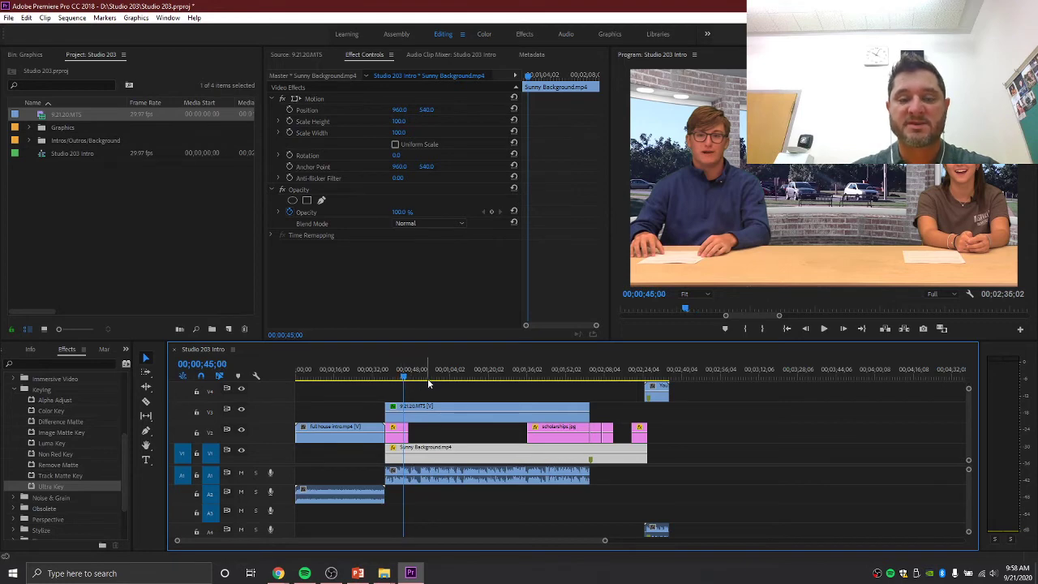
pyautogui.moveTo(427, 378)
pyautogui.mouseDown()
pyautogui.moveTo(452, 378)
pyautogui.moveTo(407, 378)
pyautogui.mouseUp()
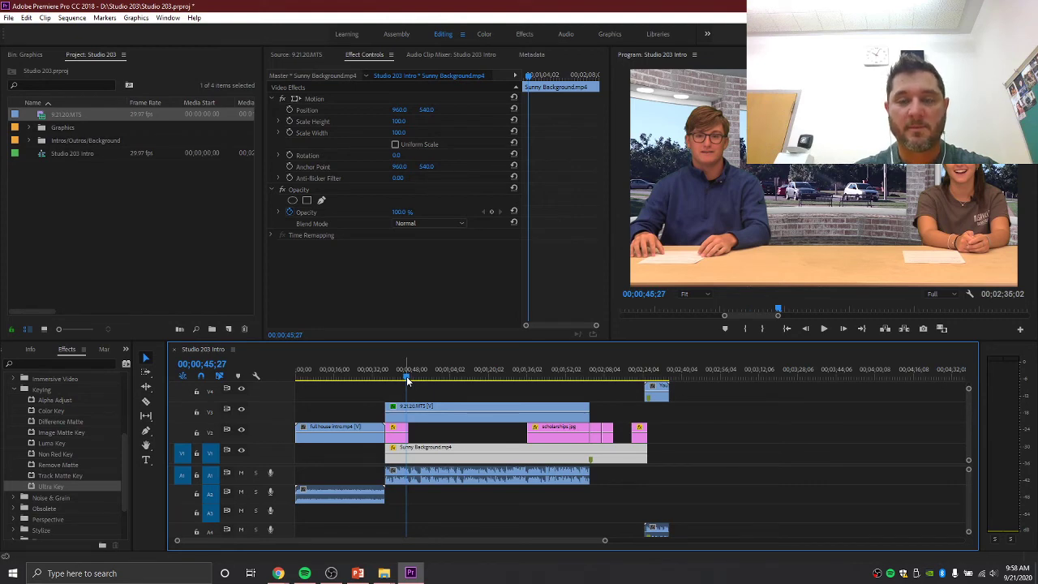
pyautogui.press('space')
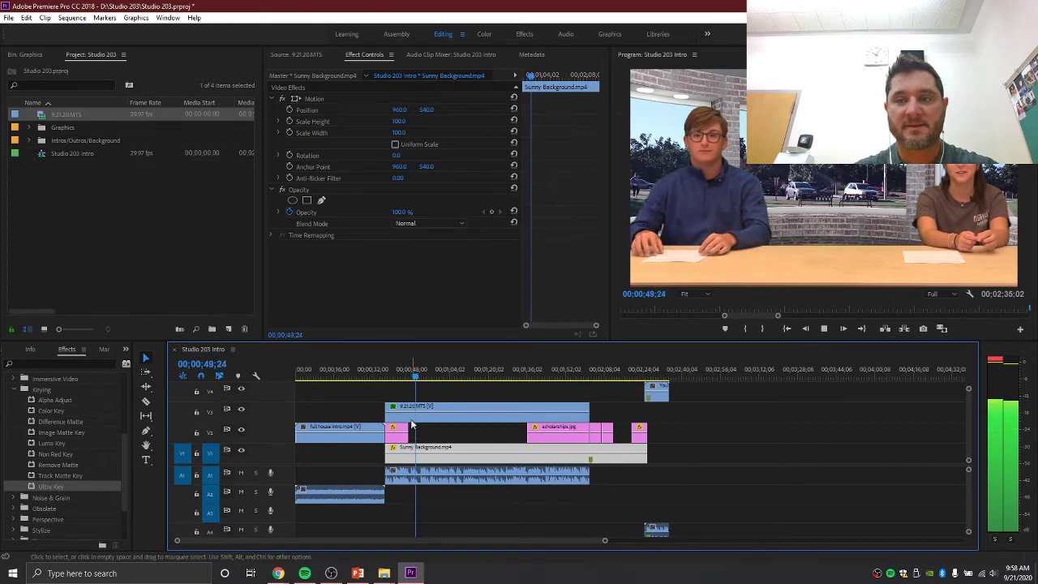
pyautogui.press('space')
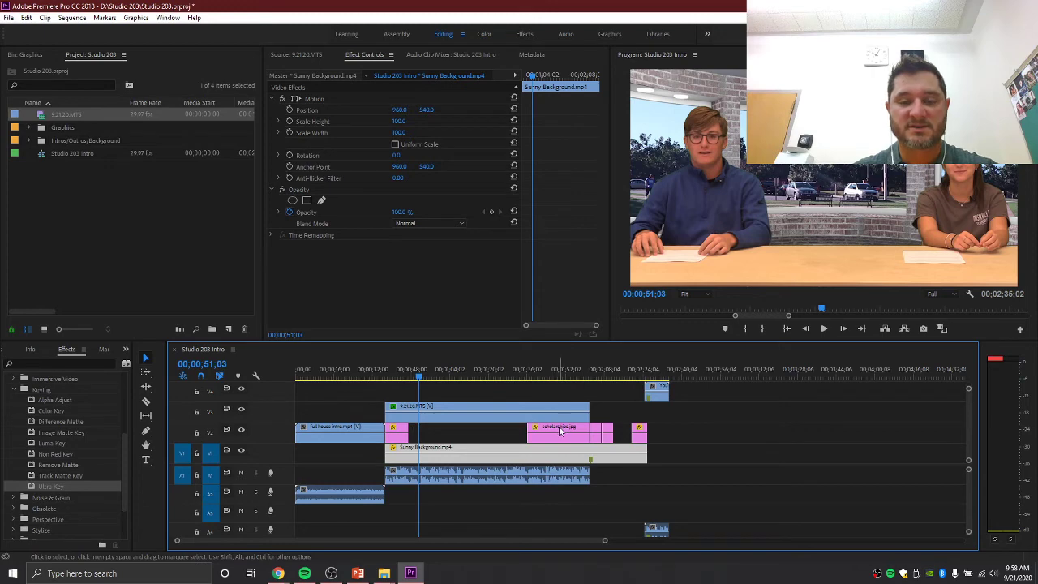
# - Shorten the scholarships.jpg graphic over the anchors and play back the edited section
pyautogui.moveTo(558, 426); pyautogui.dragTo(451, 433)
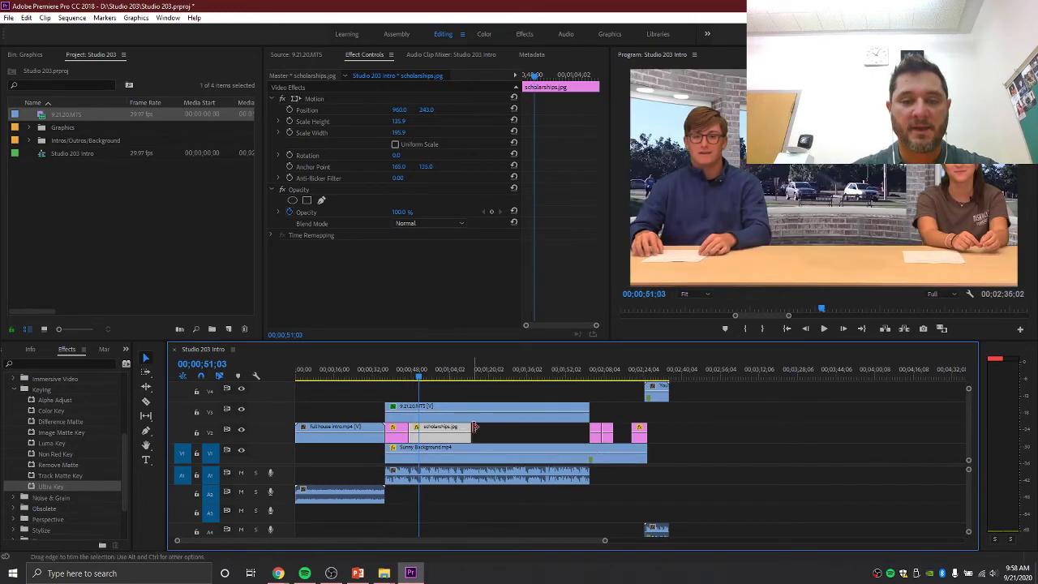
pyautogui.click(467, 427)
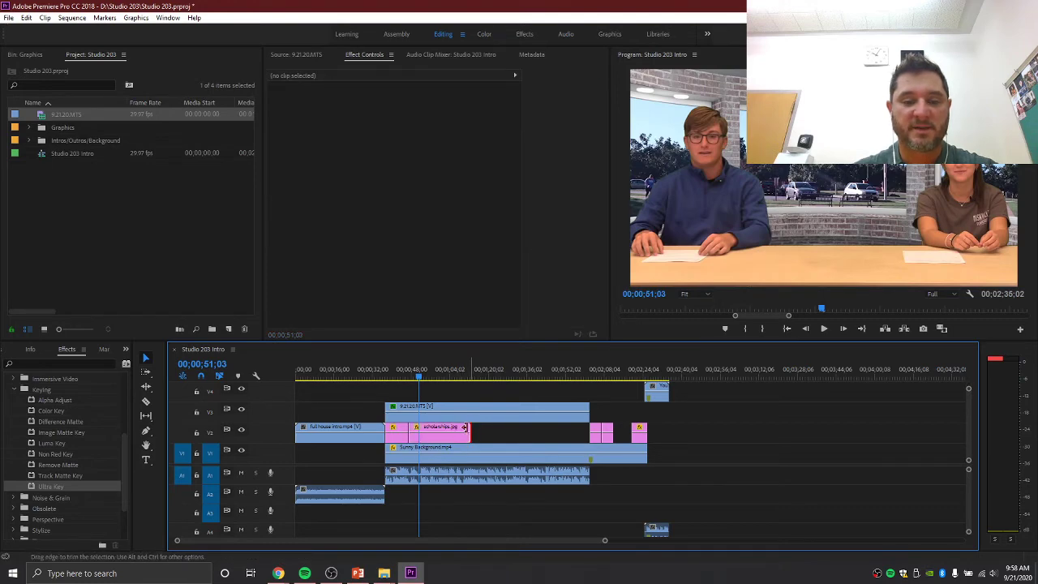
pyautogui.moveTo(465, 427); pyautogui.dragTo(418, 427)
pyautogui.click(412, 376)
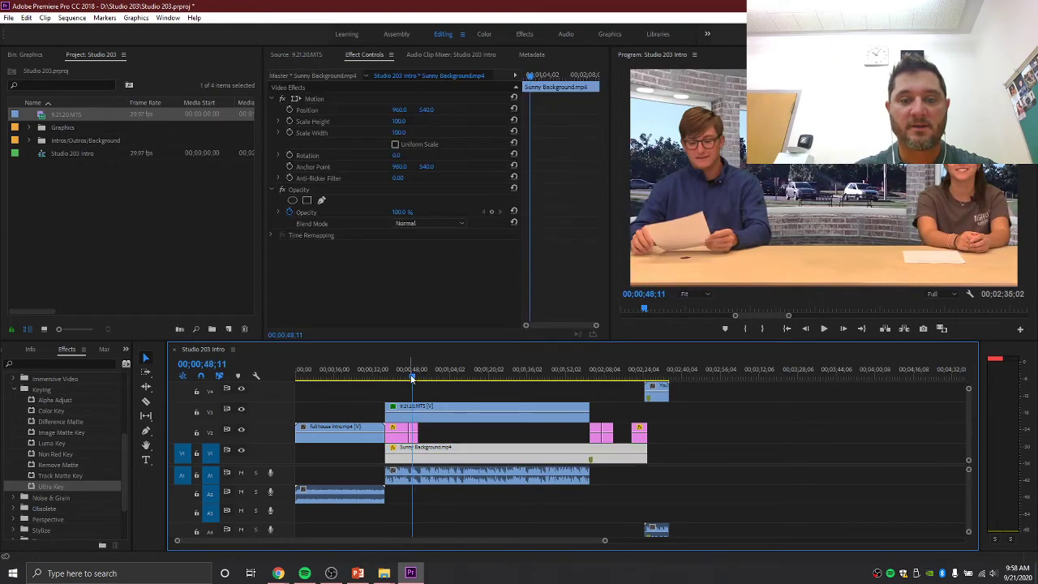
pyautogui.press('space')
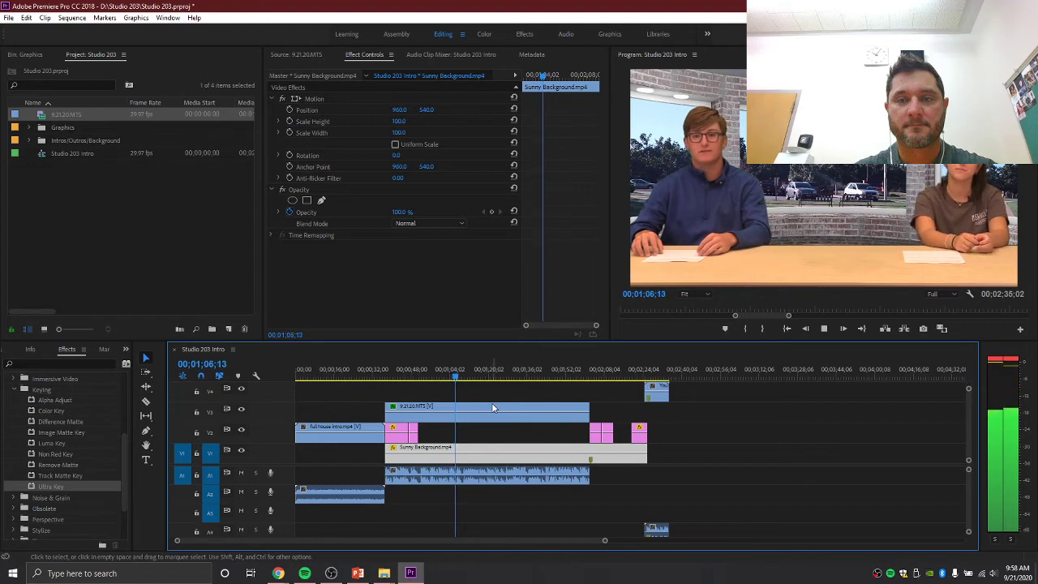
pyautogui.press('space')
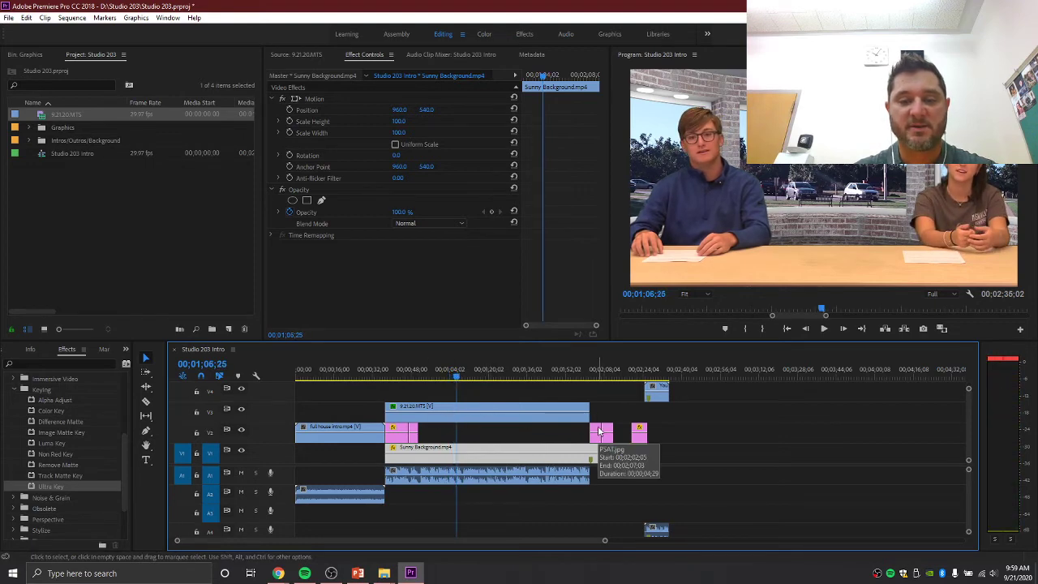
# - Move PSAT.jpg right after the scholarships graphic on V2 and save the project
pyautogui.moveTo(600, 430); pyautogui.dragTo(438, 440)
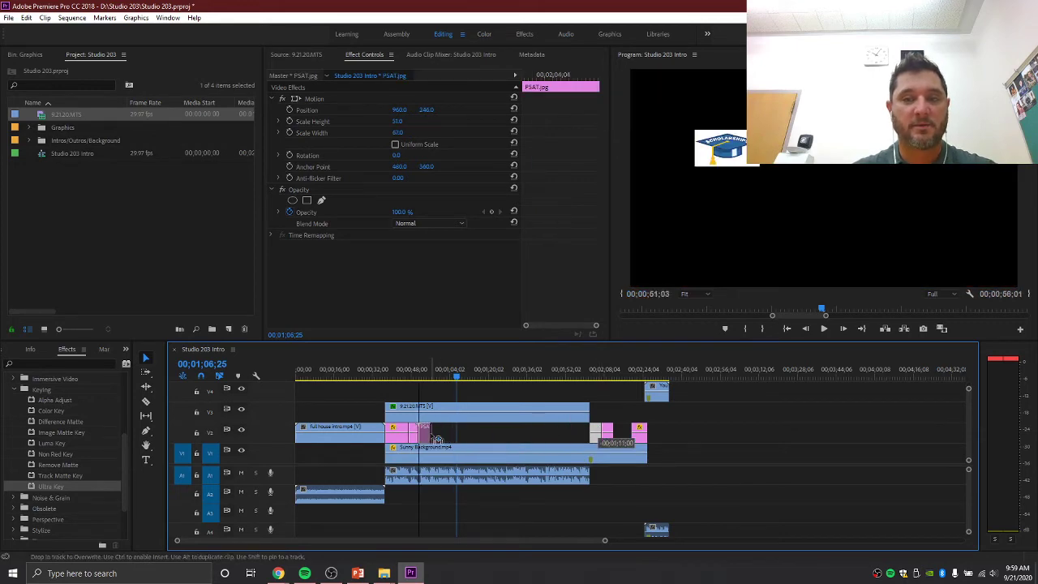
pyautogui.moveTo(438, 441); pyautogui.dragTo(456, 432)
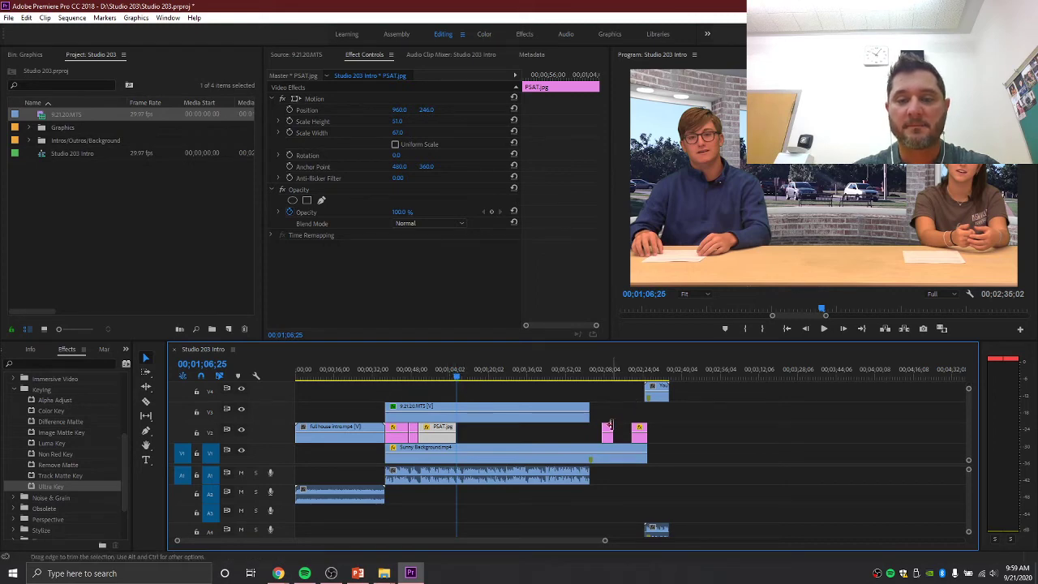
pyautogui.moveTo(459, 381); pyautogui.dragTo(389, 375)
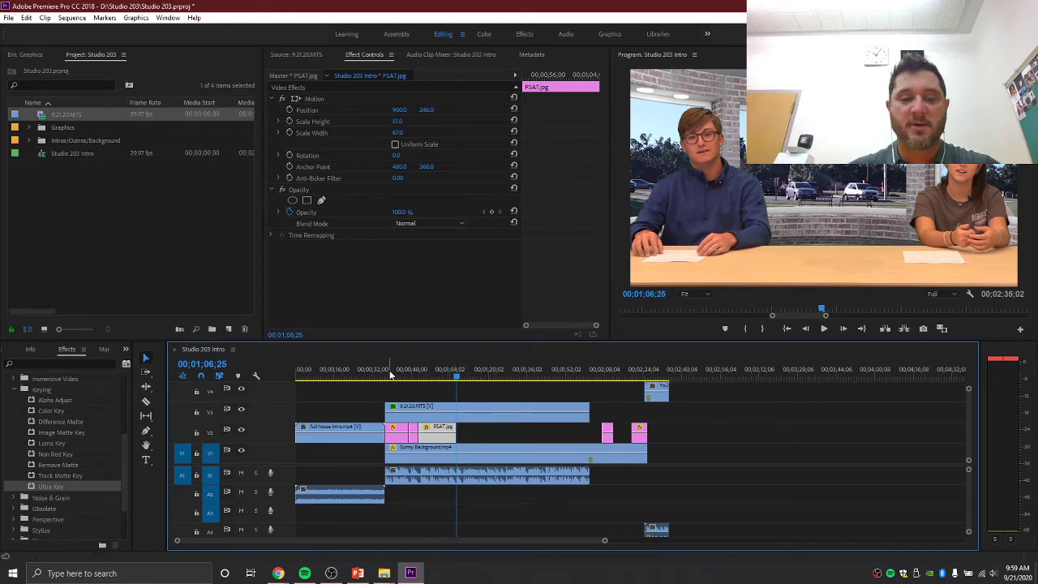
pyautogui.hotkey('ctrl', 's')
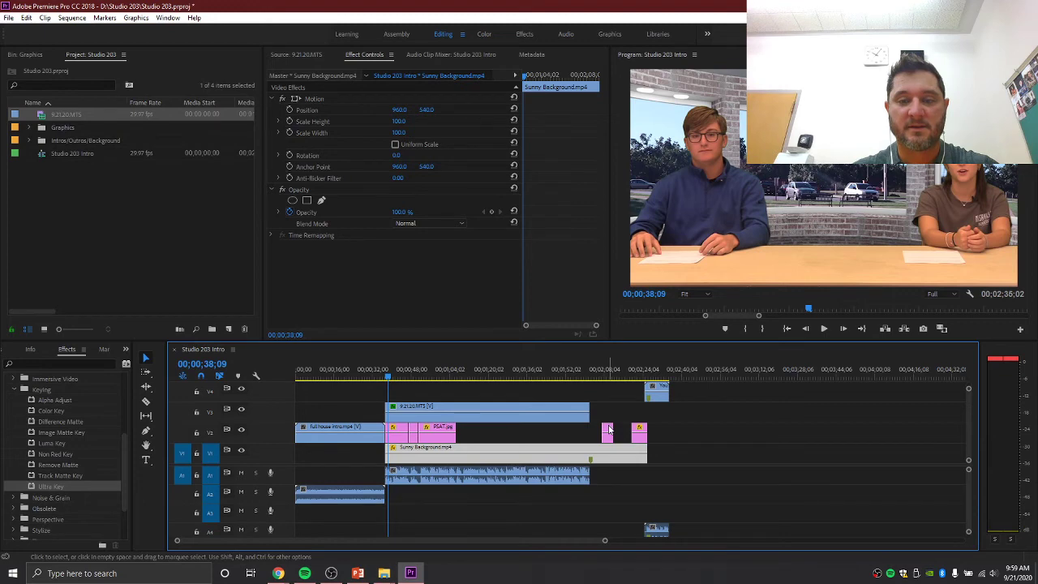
# - Place Keyclub.png directly after PSAT.jpg and preview from about 1:05
pyautogui.moveTo(608, 430); pyautogui.dragTo(464, 423)
pyautogui.click(454, 369)
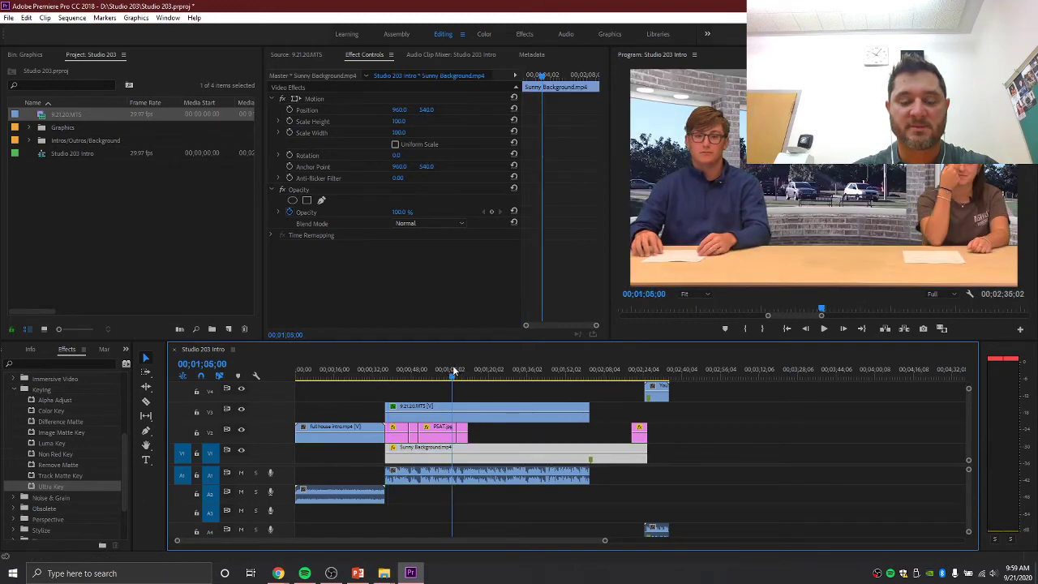
pyautogui.press('space')
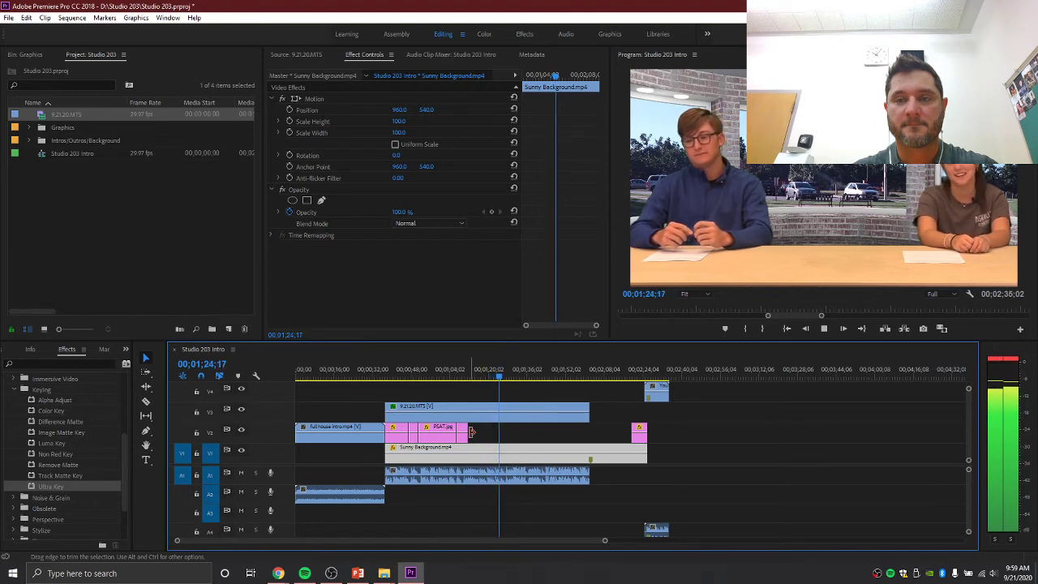
# - Extend Keyclub.png on V2 and slide Studio-203-Logo.jpg earlier to end near 00;02;02
pyautogui.press('space')
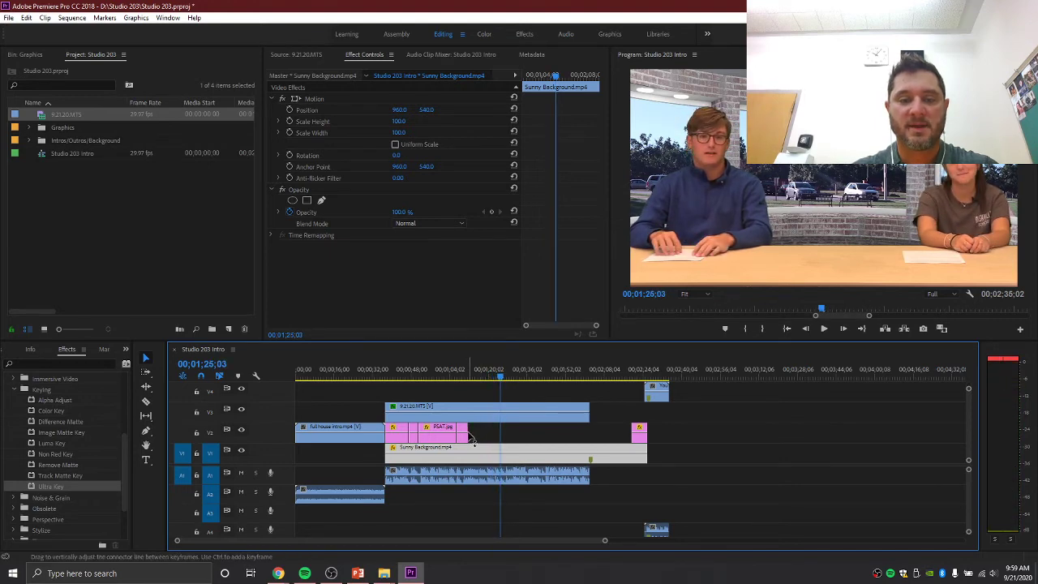
pyautogui.moveTo(472, 437); pyautogui.dragTo(499, 437)
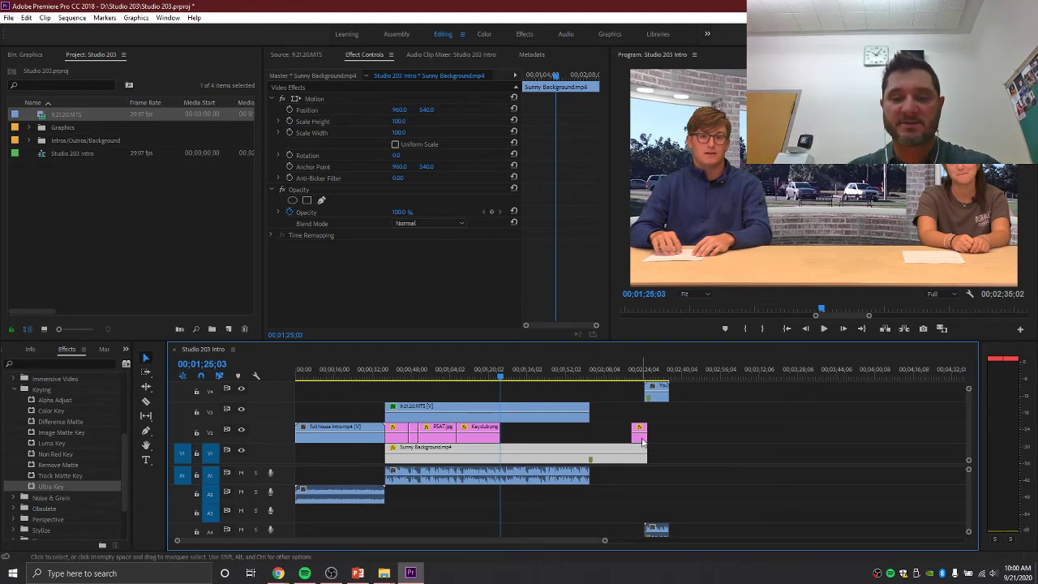
pyautogui.moveTo(640, 441); pyautogui.dragTo(582, 438)
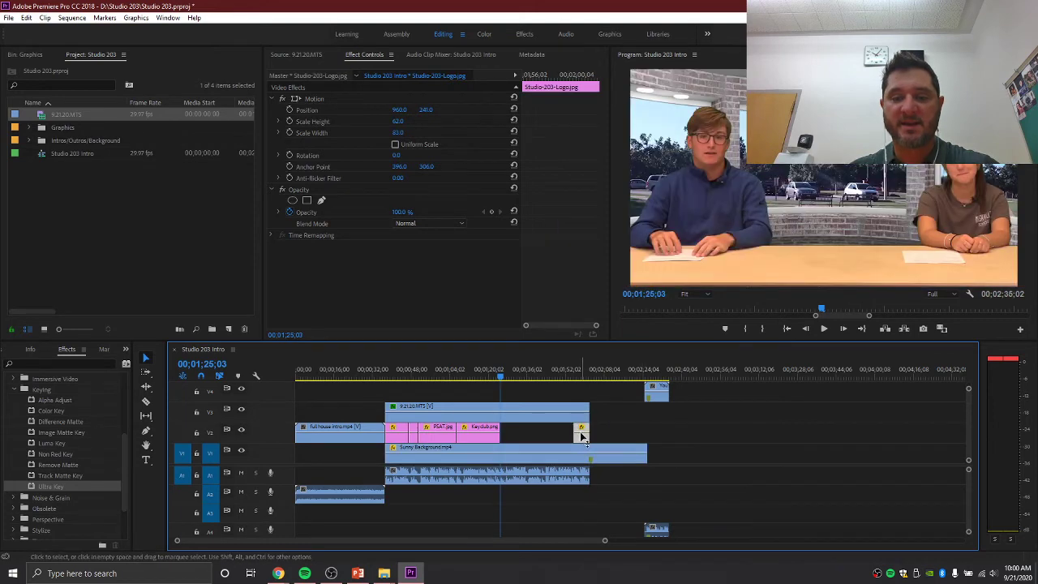
# - Preview the section leading into the logo, starting from about 1:42
pyautogui.click(573, 378)
pyautogui.press('space')
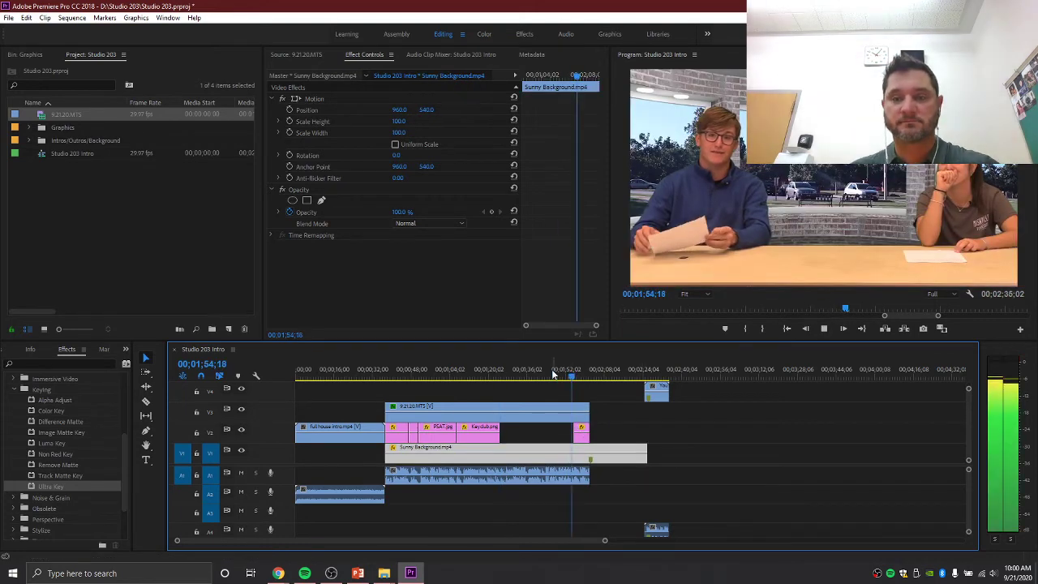
pyautogui.click(552, 374)
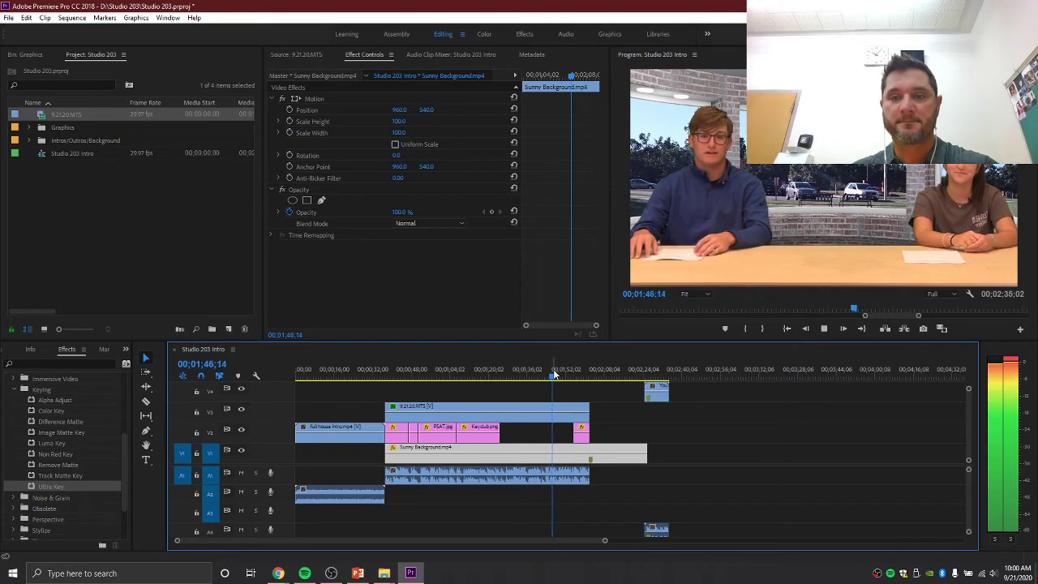
pyautogui.click(544, 375)
pyautogui.press('space')
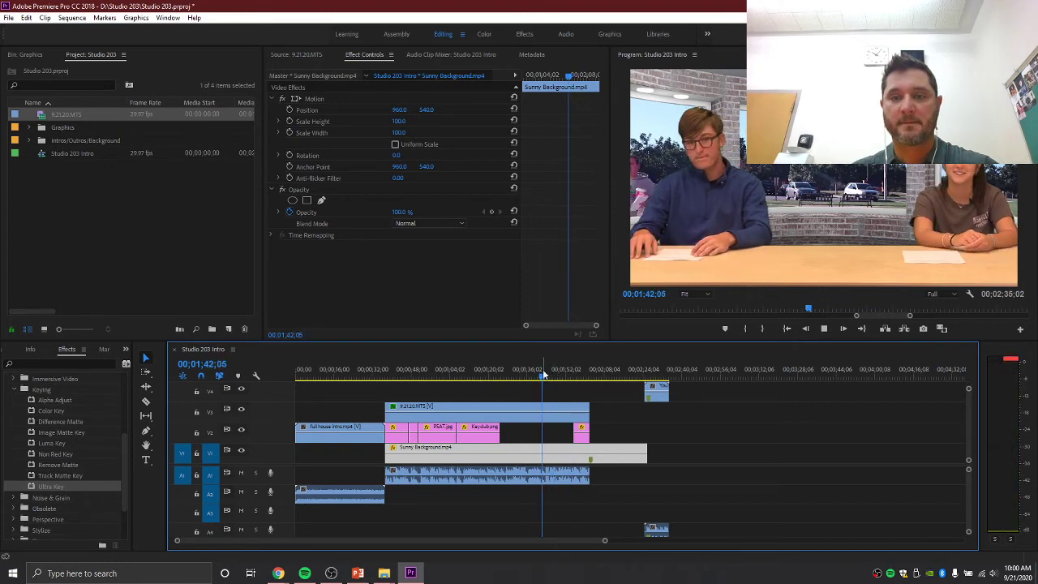
pyautogui.press('space')
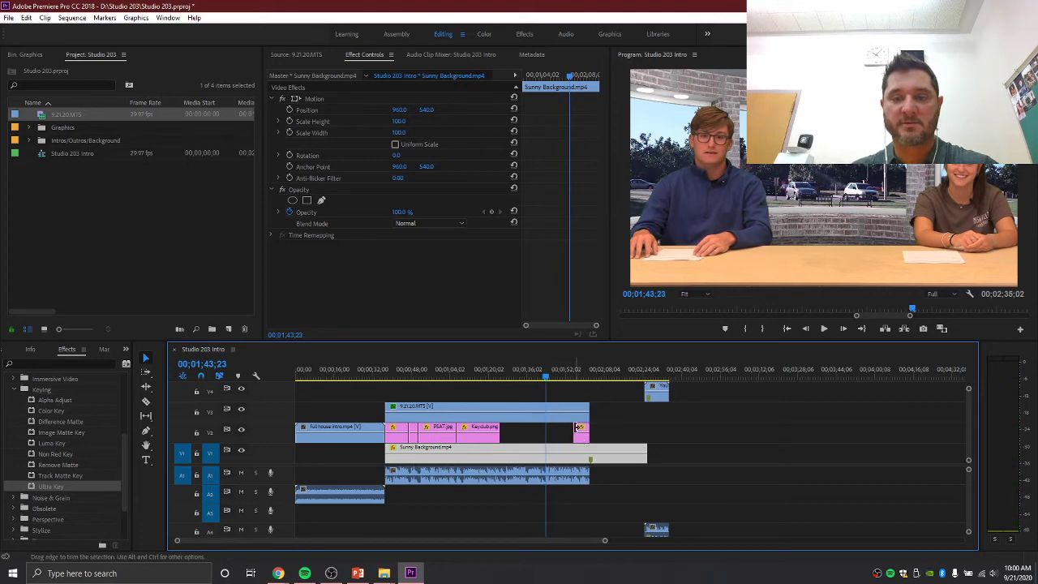
# - Drag the logo clip's start earlier, replay it, and park the playhead where the anchor footage ends
pyautogui.moveTo(577, 428); pyautogui.dragTo(542, 428)
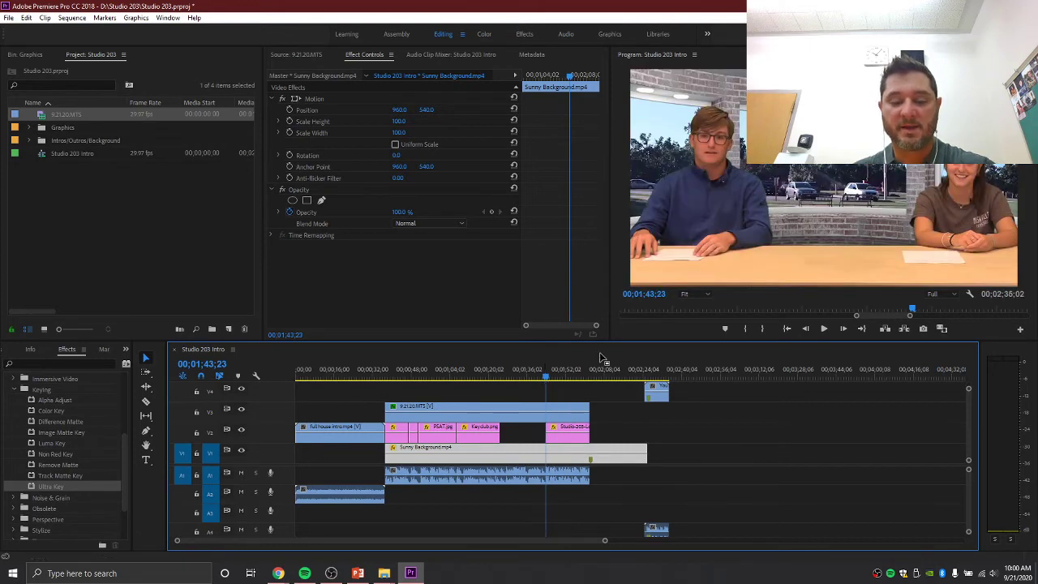
pyautogui.press('space')
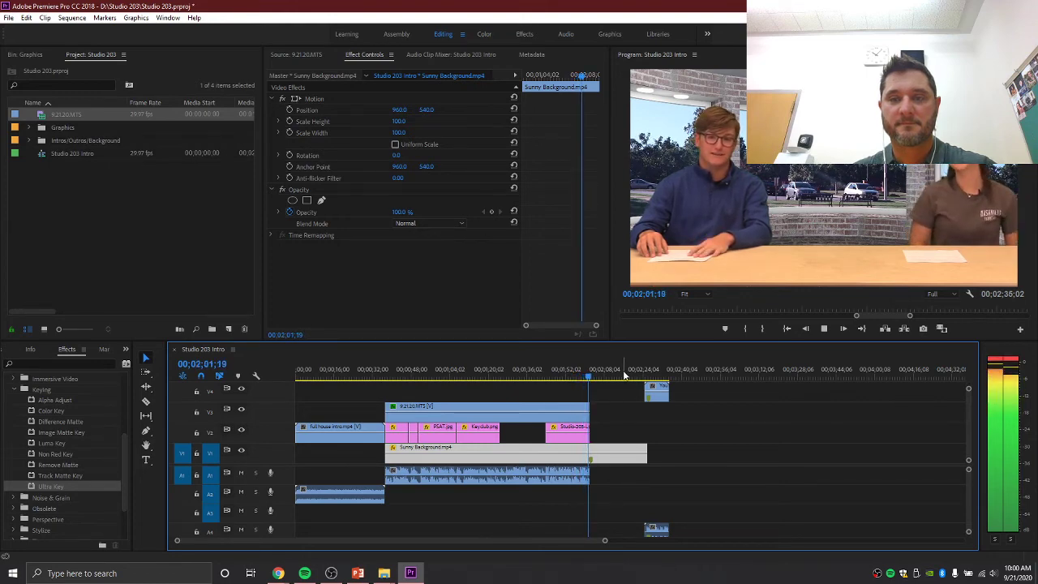
pyautogui.press('space')
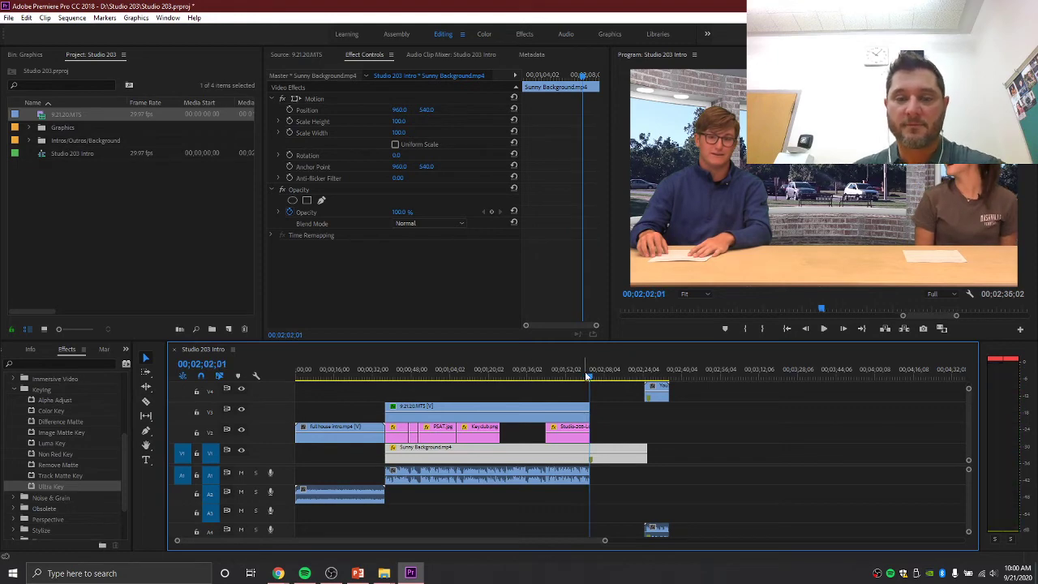
pyautogui.click(586, 376)
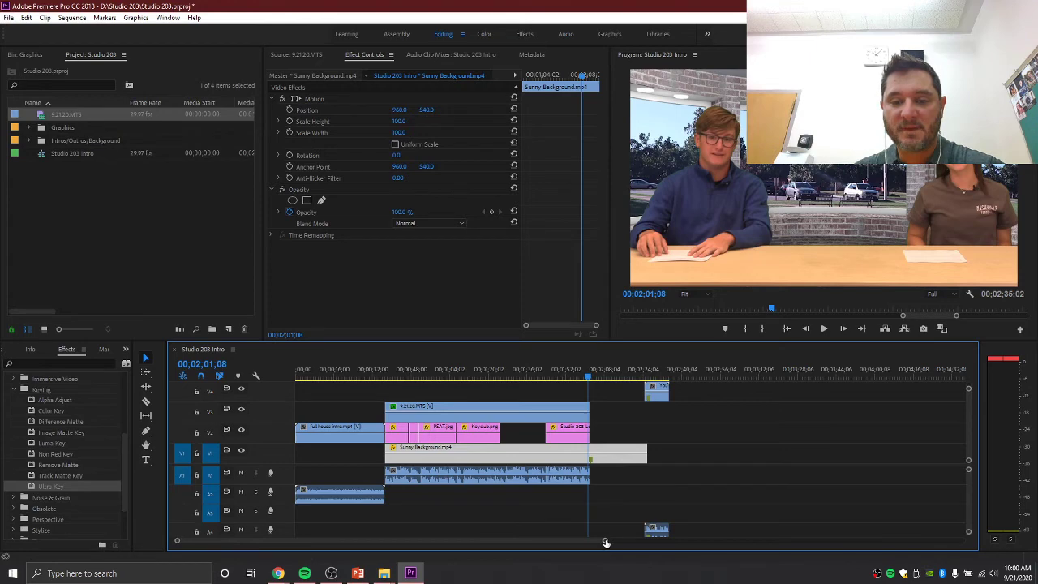
# - Slide the YouTube Subscribe Animation on V4 to start where the keyed hosts end, near 00;02;02
pyautogui.moveTo(605, 542); pyautogui.dragTo(503, 541)
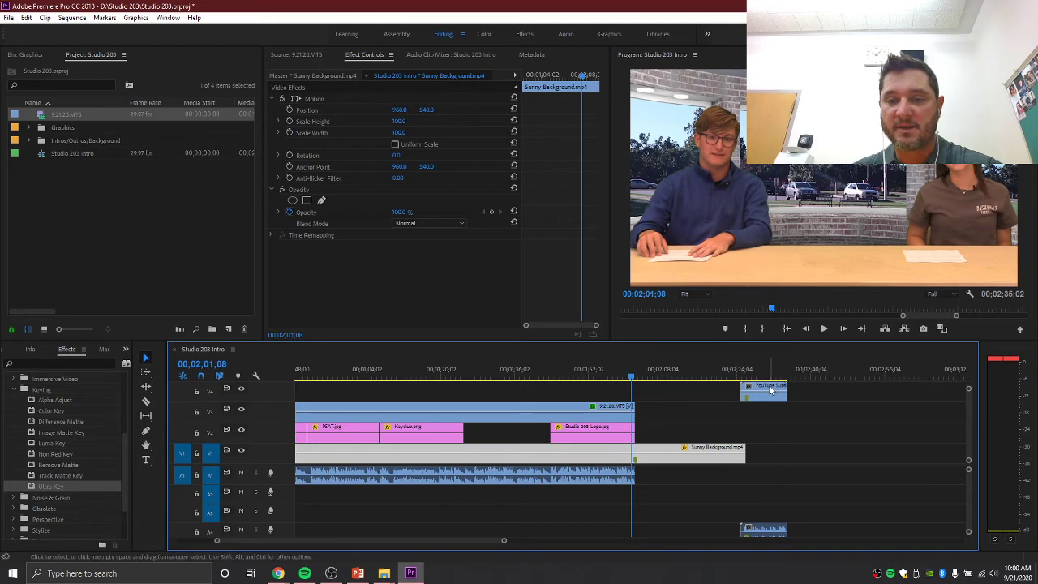
pyautogui.moveTo(770, 391); pyautogui.dragTo(669, 397)
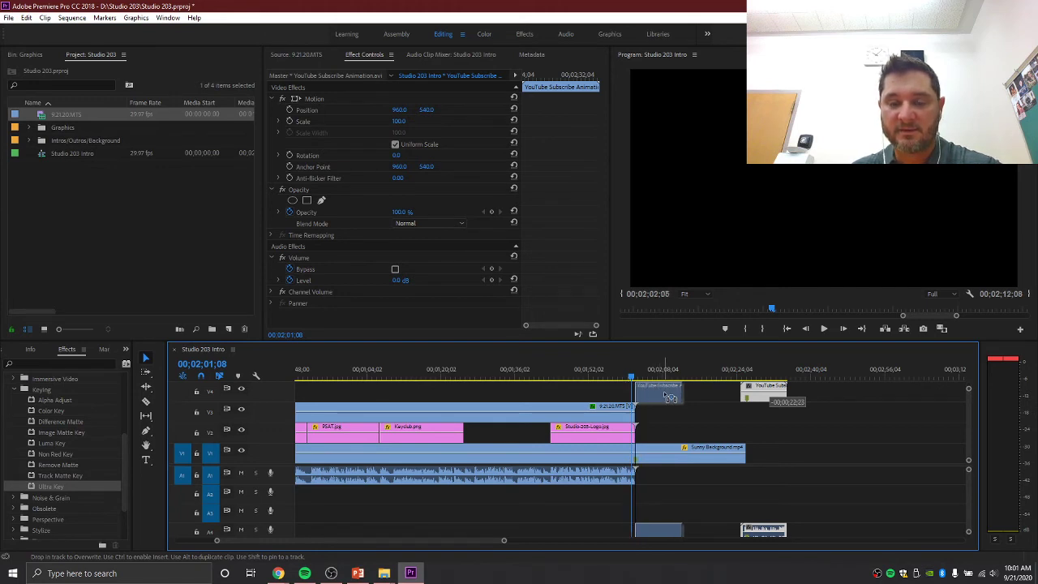
pyautogui.moveTo(669, 397); pyautogui.dragTo(665, 397)
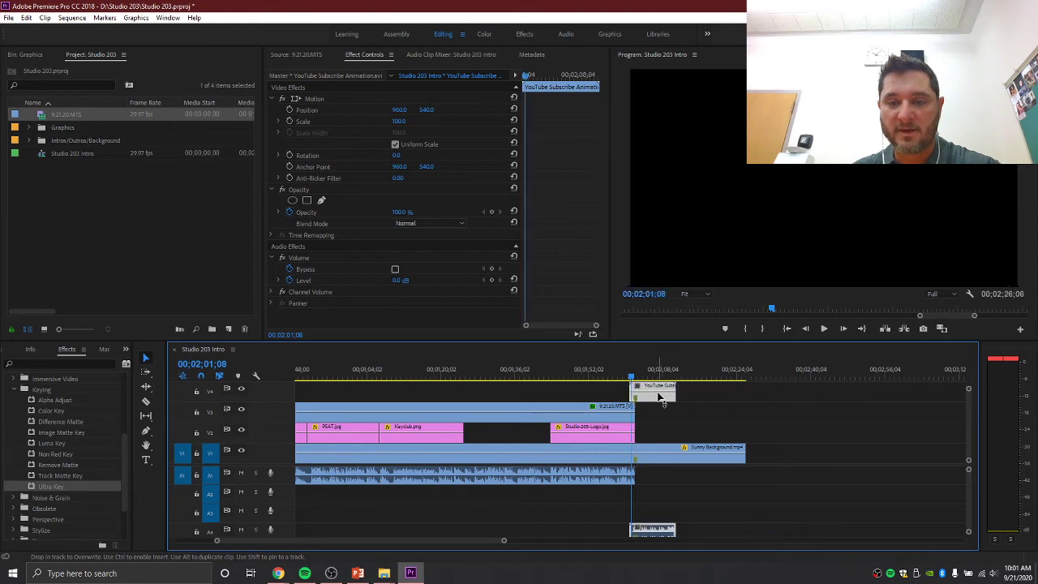
pyautogui.click(619, 376)
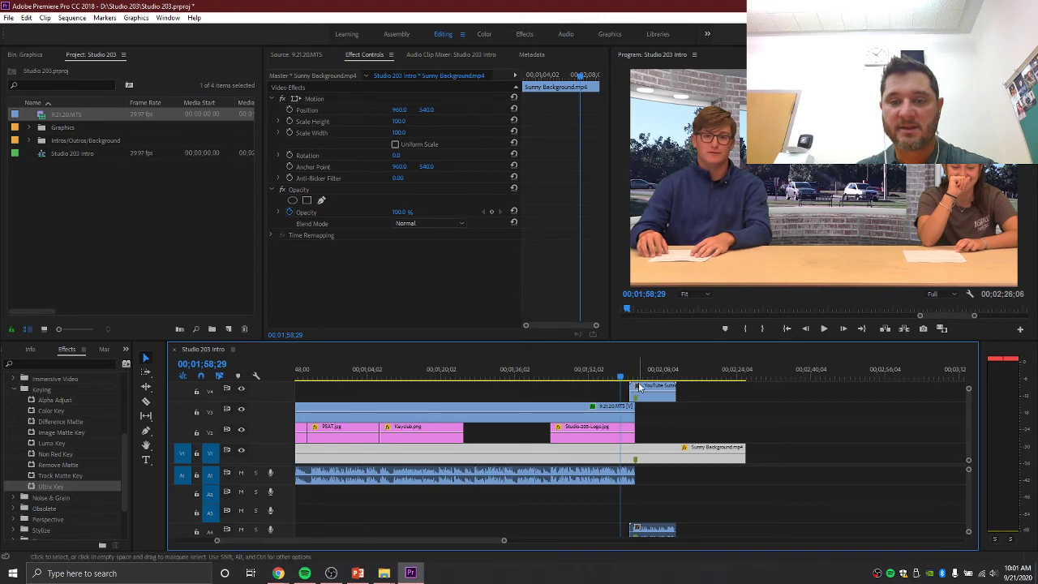
# - Replay the transition into the subscribe animation from around 2:00, then from 1:57
pyautogui.press('space')
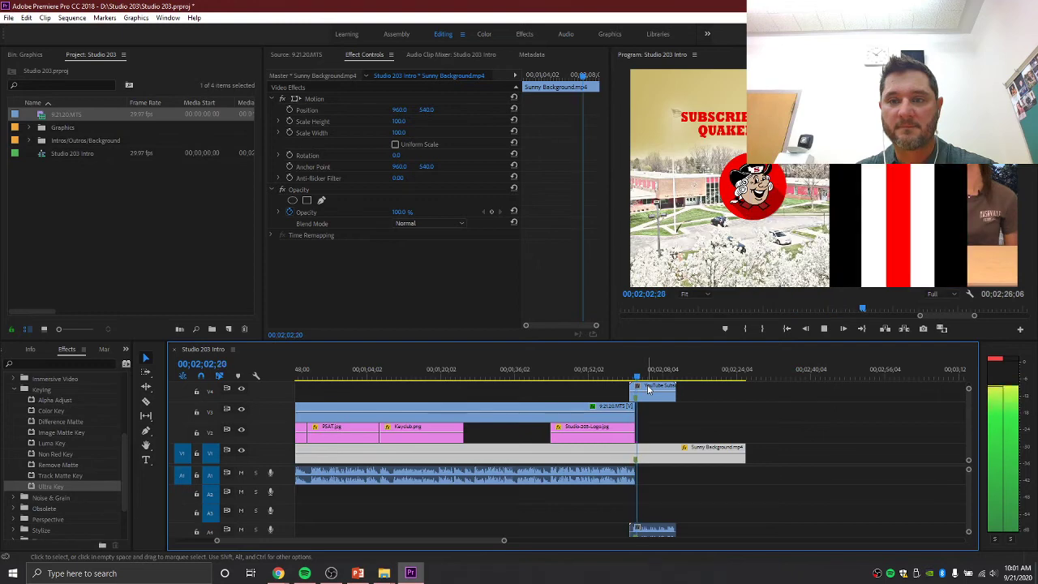
pyautogui.press('space')
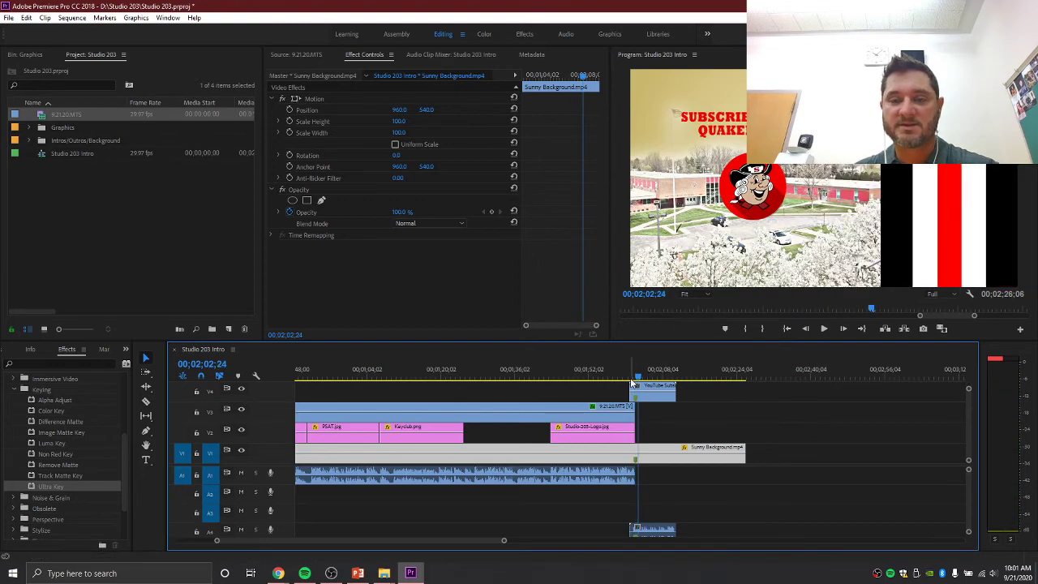
pyautogui.moveTo(640, 378); pyautogui.dragTo(627, 380)
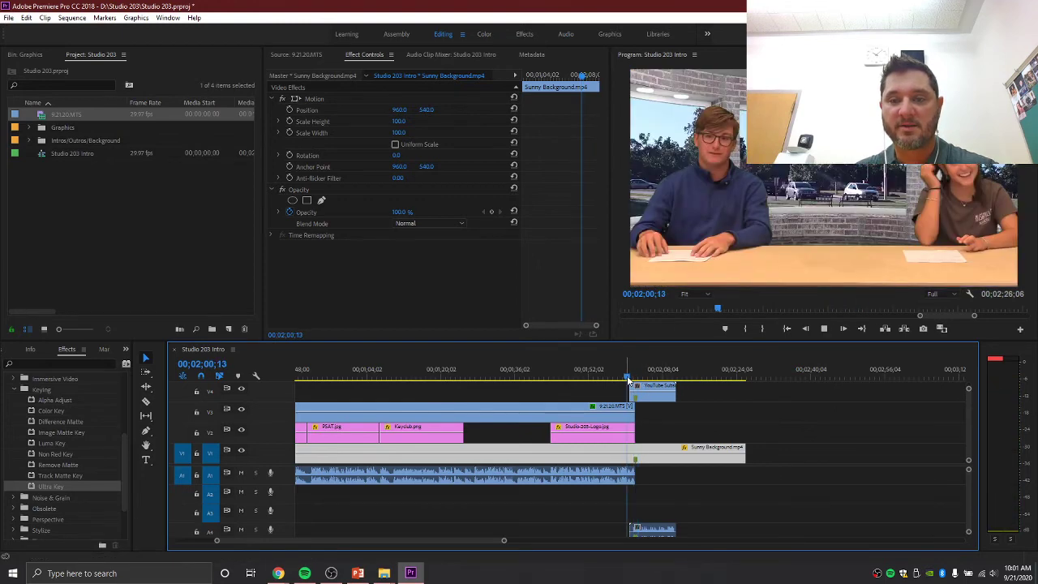
pyautogui.press('space')
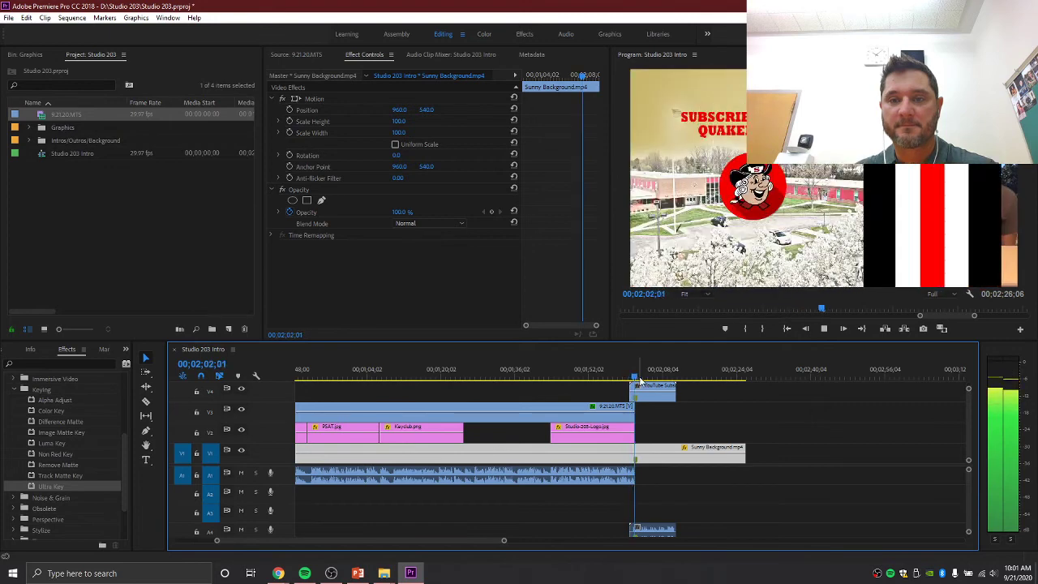
pyautogui.press('space')
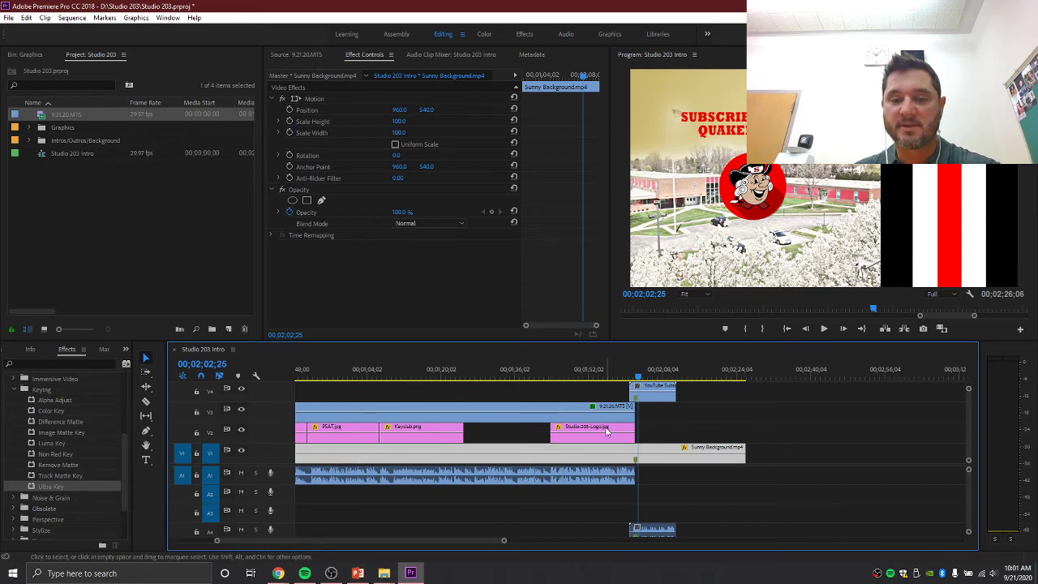
pyautogui.moveTo(637, 376); pyautogui.dragTo(612, 376)
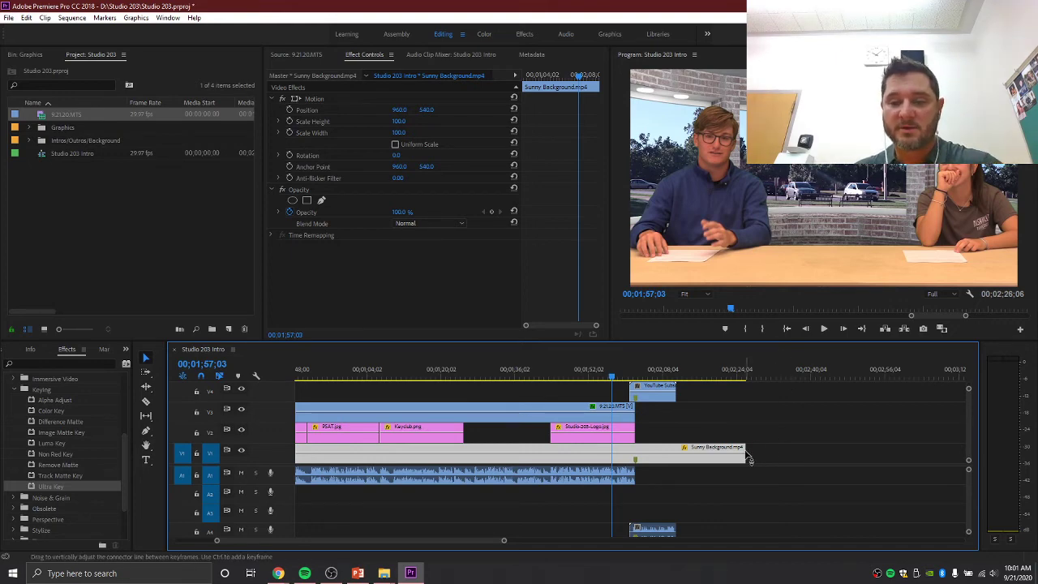
# - Trim Sunny Background to end with the hosts and move the Subscribe audio onto A2
pyautogui.moveTo(743, 448); pyautogui.dragTo(634, 449)
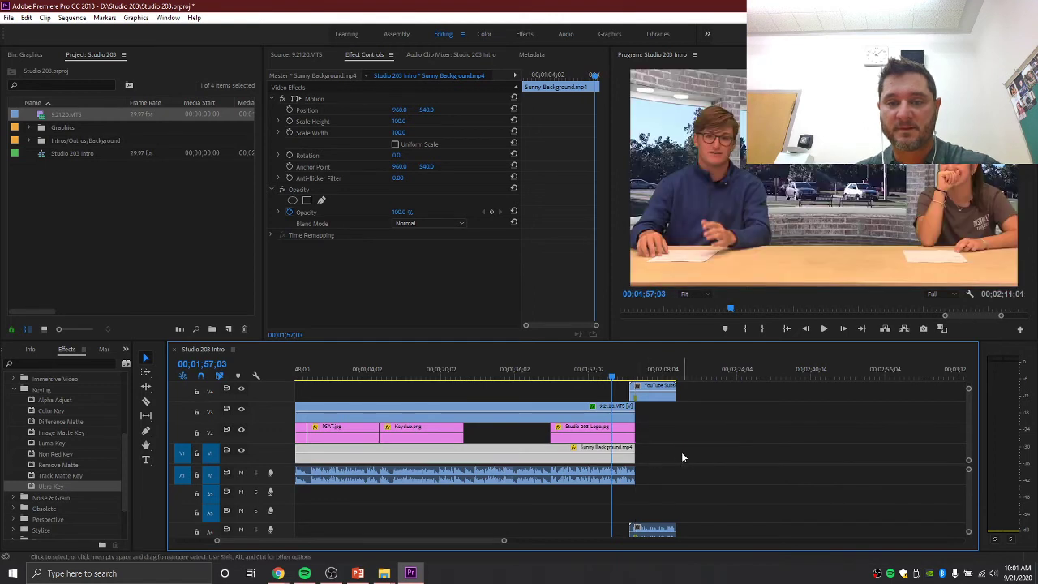
pyautogui.press('space')
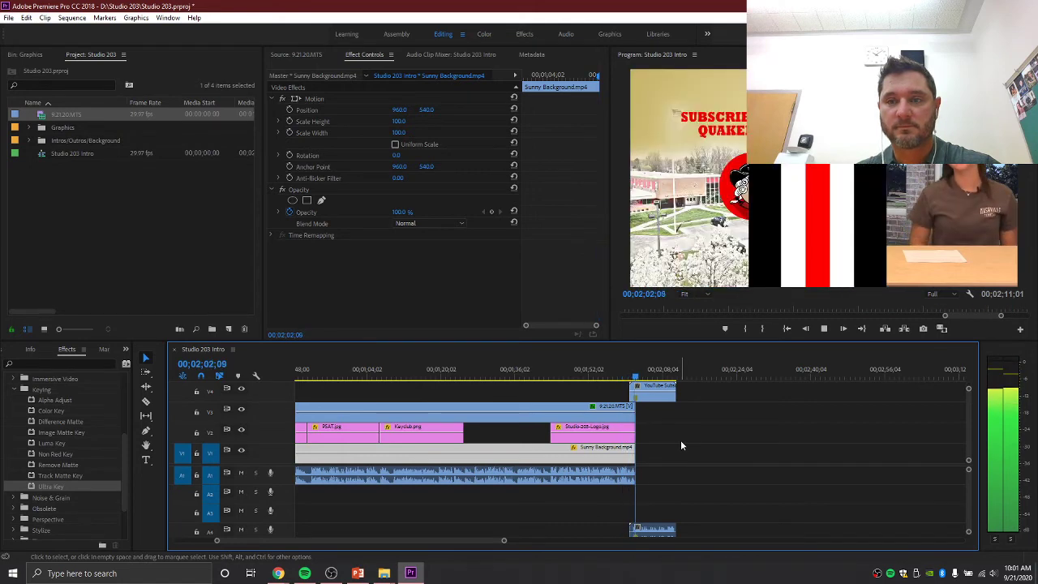
pyautogui.press('space')
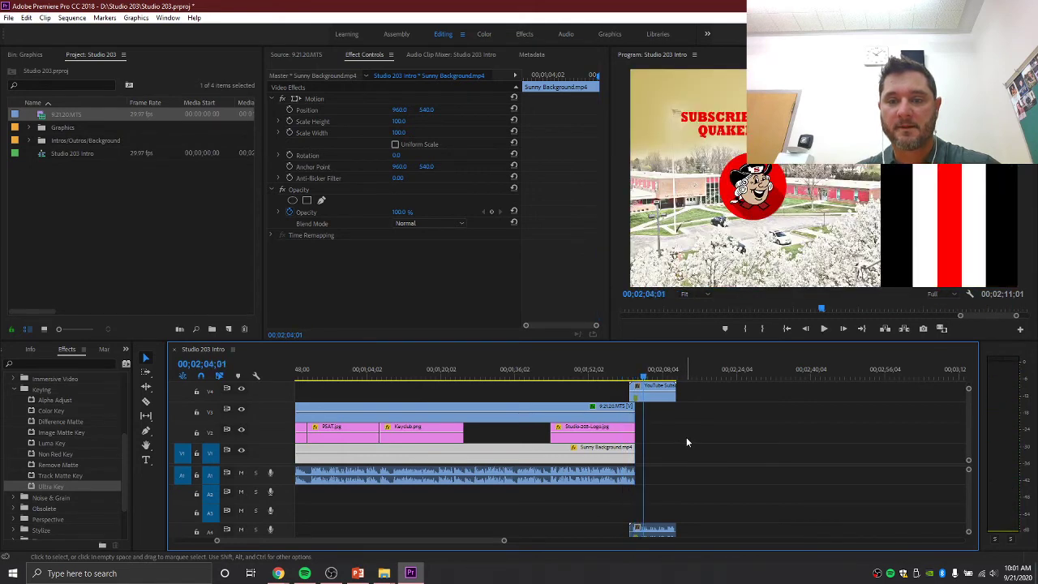
pyautogui.moveTo(673, 529); pyautogui.dragTo(671, 496)
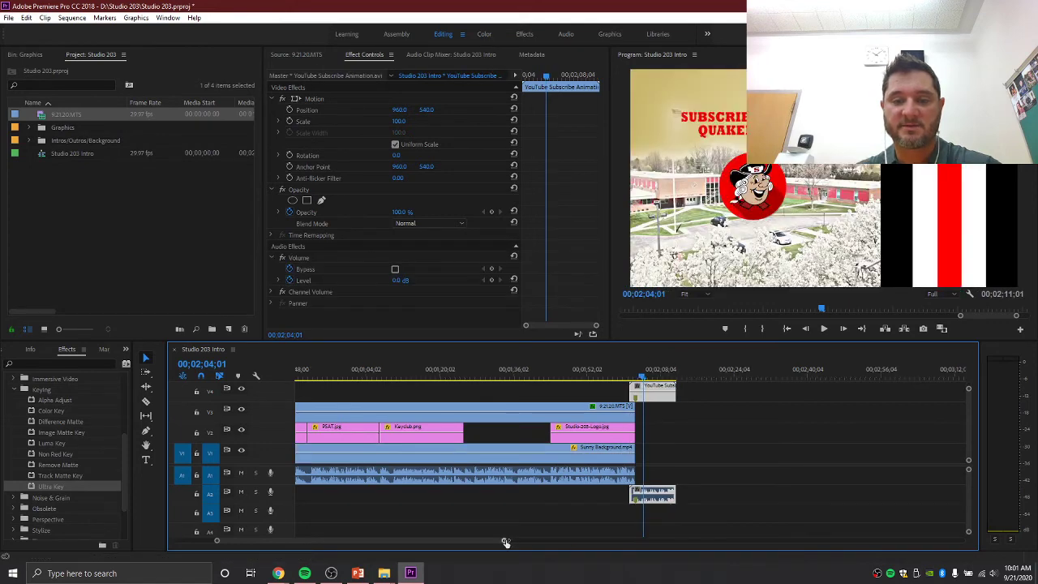
pyautogui.moveTo(505, 541); pyautogui.dragTo(646, 540)
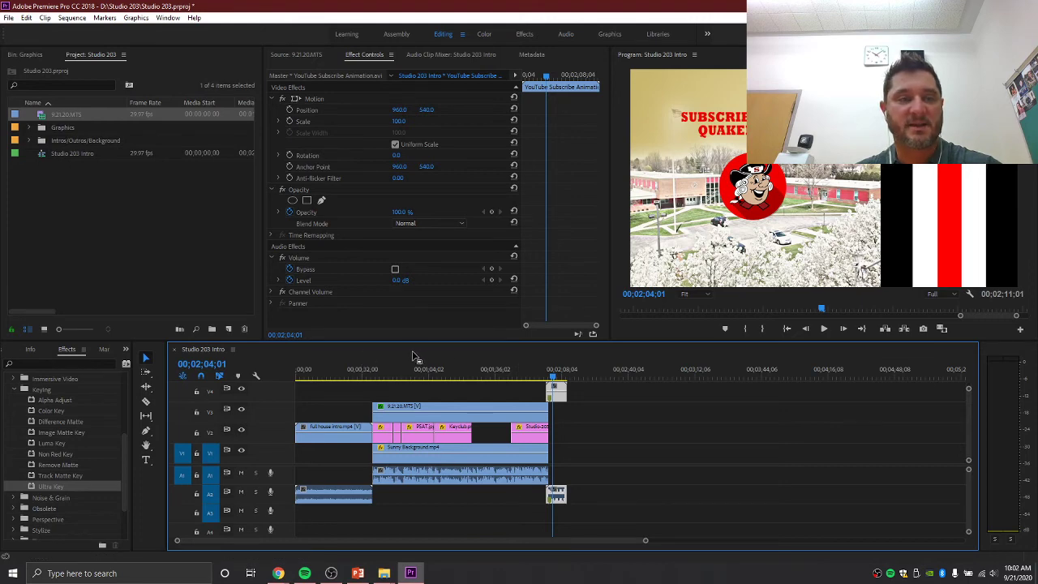
# - Open Export Settings via File > Export > Media and click the Output Name to choose the save location
pyautogui.click(8, 17)
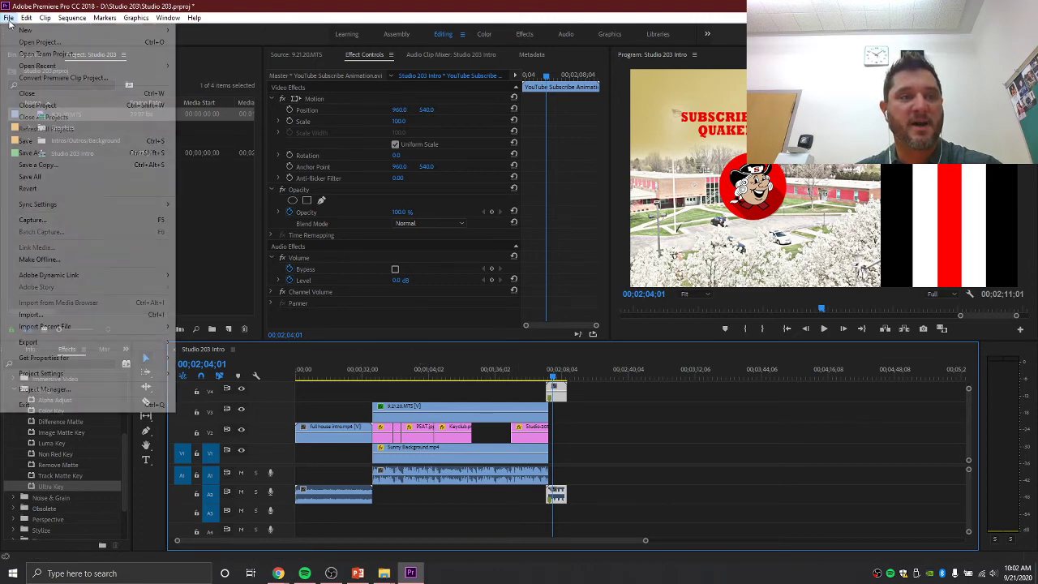
pyautogui.moveTo(65, 325)
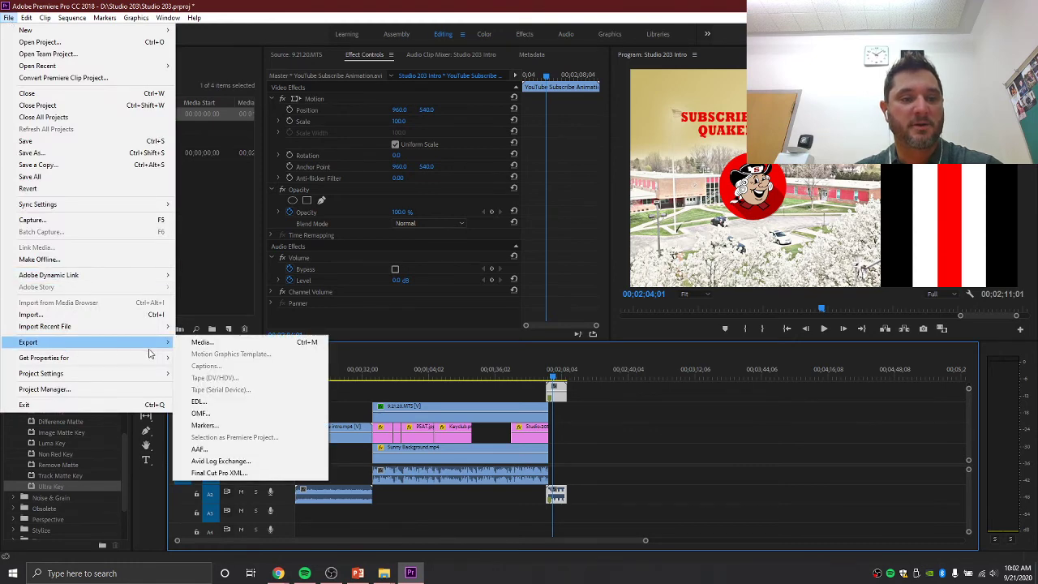
pyautogui.click(202, 347)
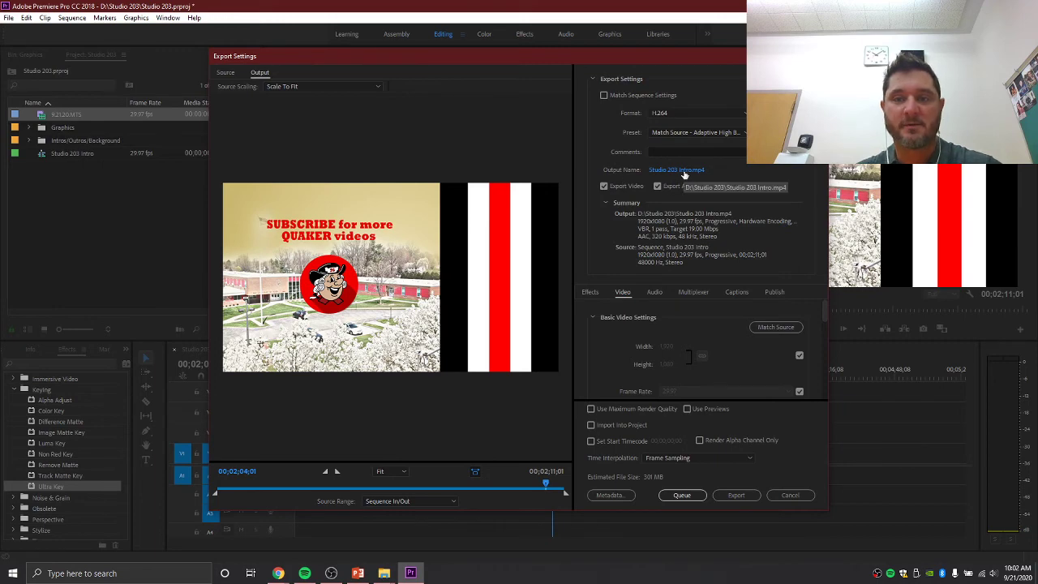
pyautogui.click(683, 171)
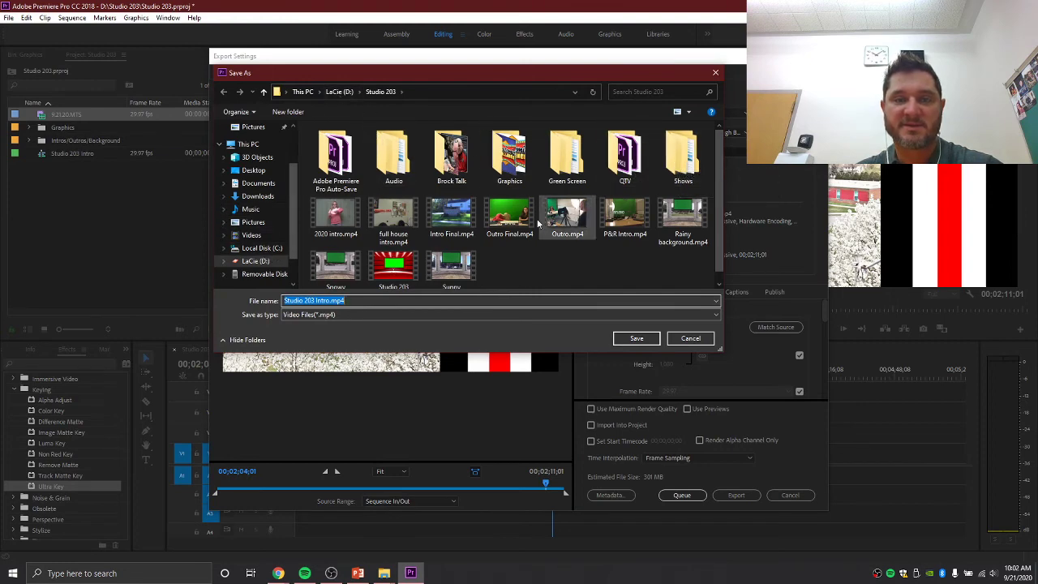
# - Save the export as 9.21.20 in LaCie (D:) > Studio 203 > Shows
pyautogui.click(254, 263)
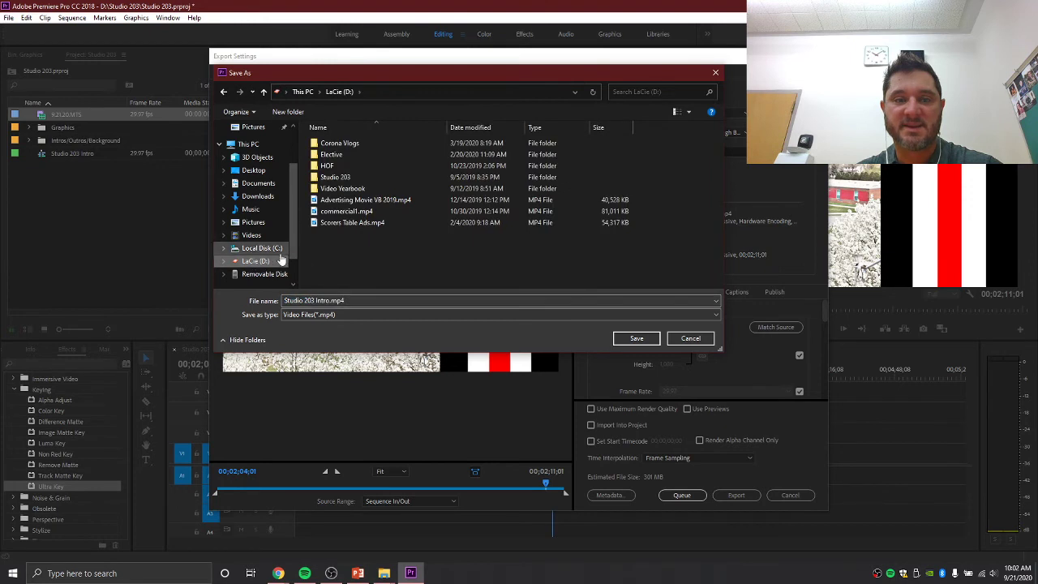
pyautogui.click(333, 179)
pyautogui.doubleClick(333, 180)
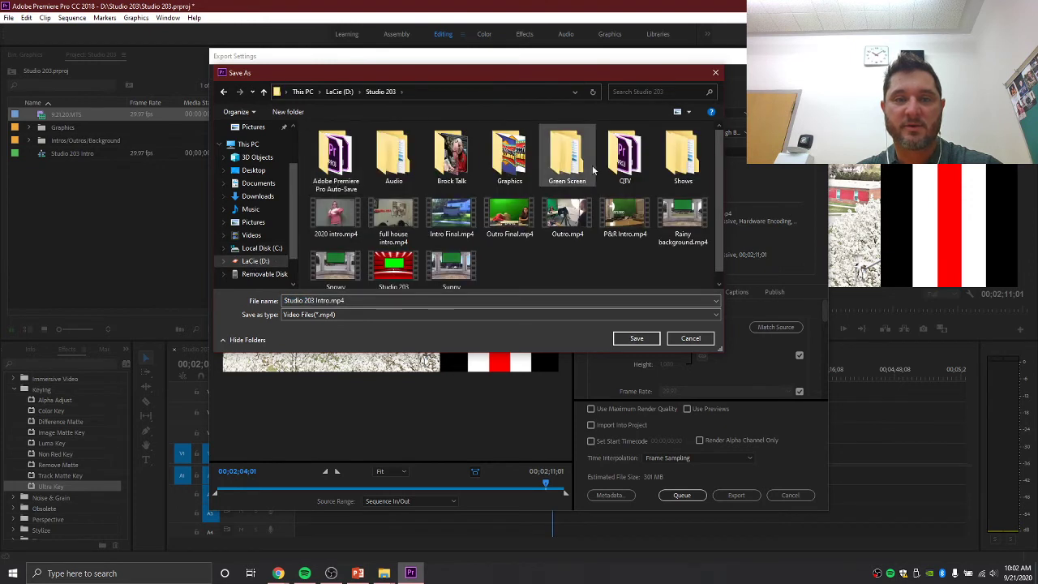
pyautogui.doubleClick(683, 171)
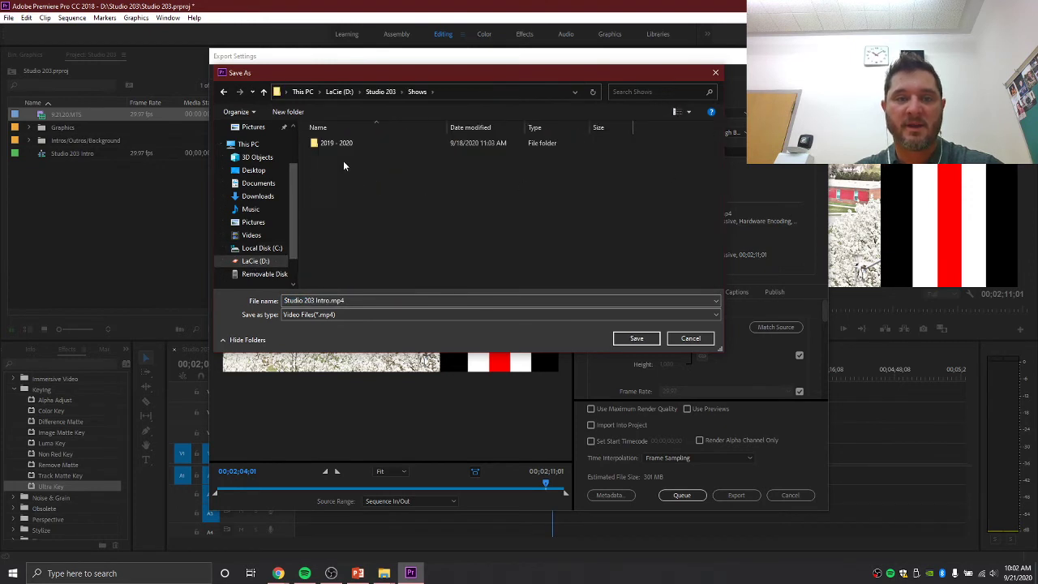
pyautogui.doubleClick(343, 143)
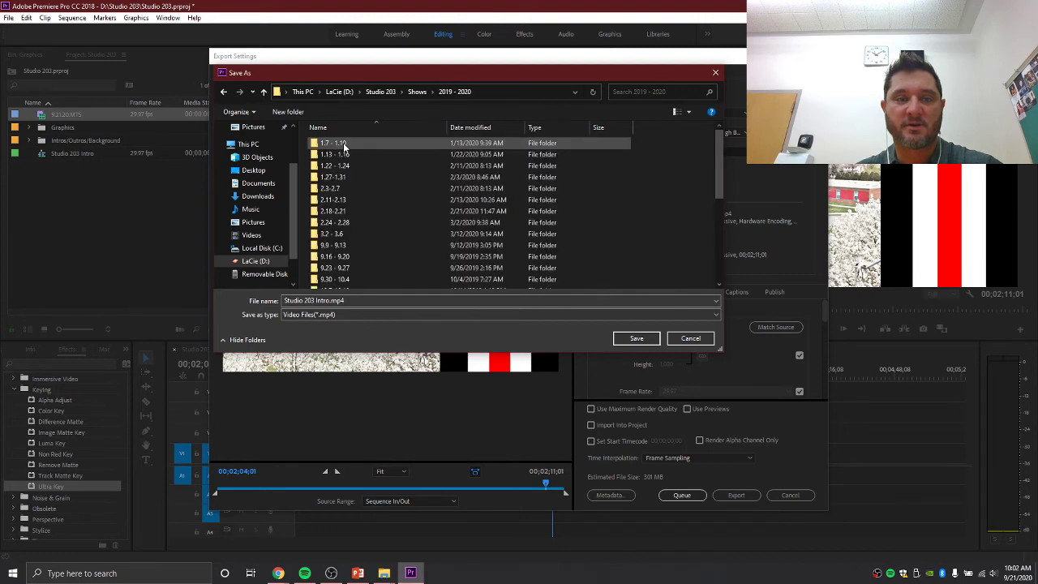
pyautogui.click(224, 91)
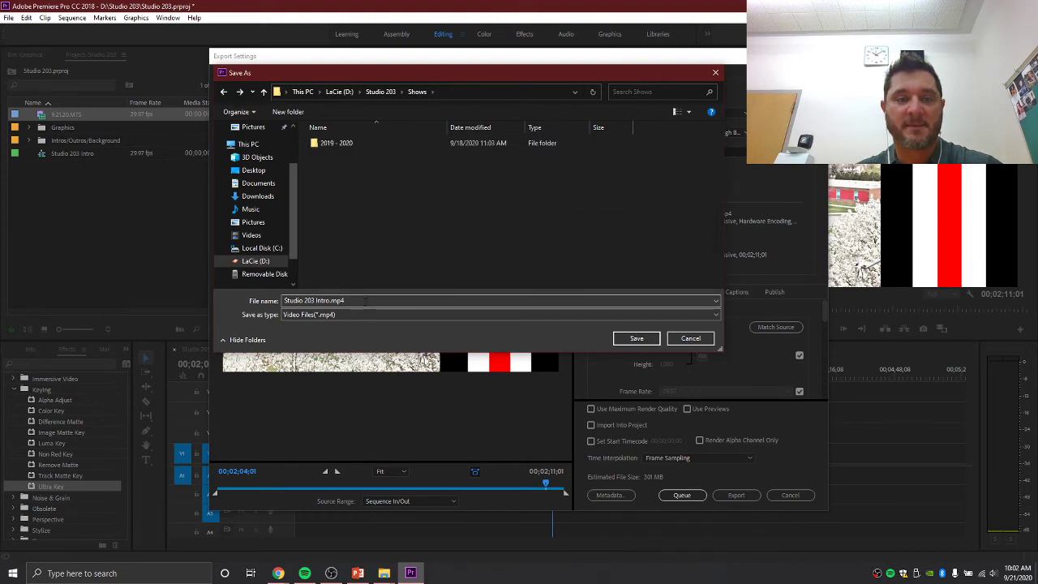
pyautogui.click(366, 300)
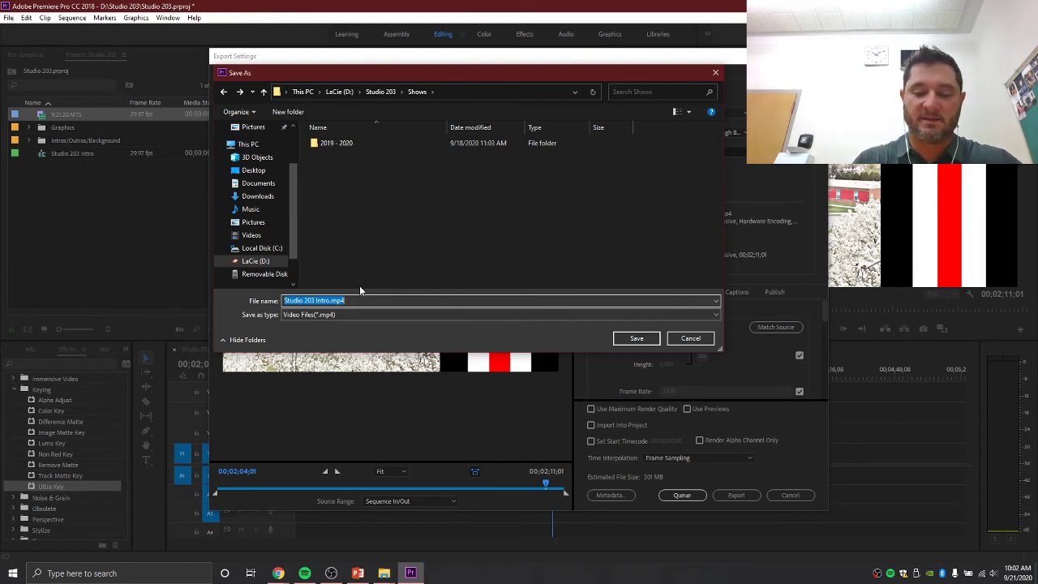
pyautogui.write('9.2')
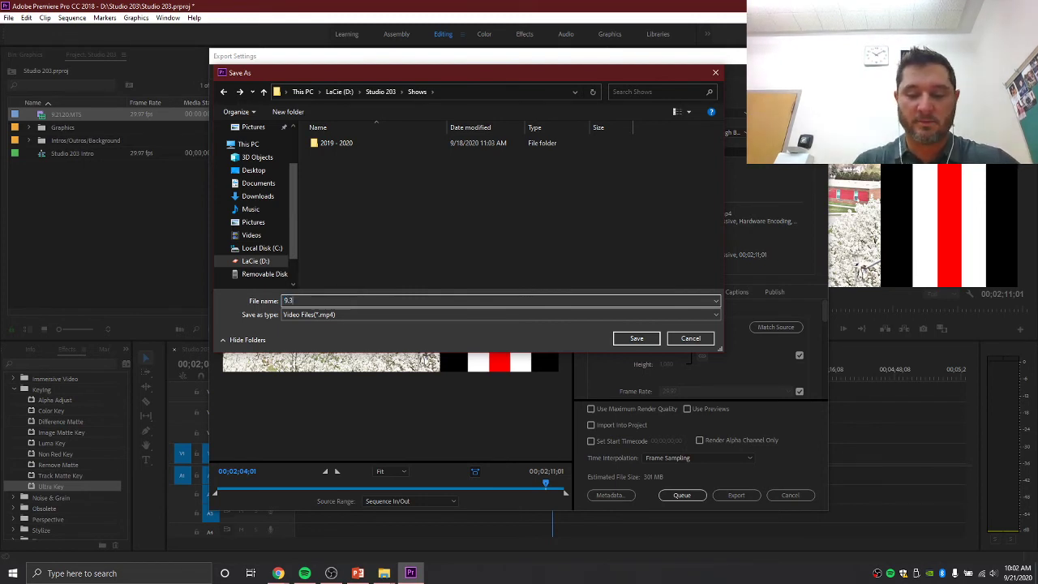
pyautogui.write('1.2')
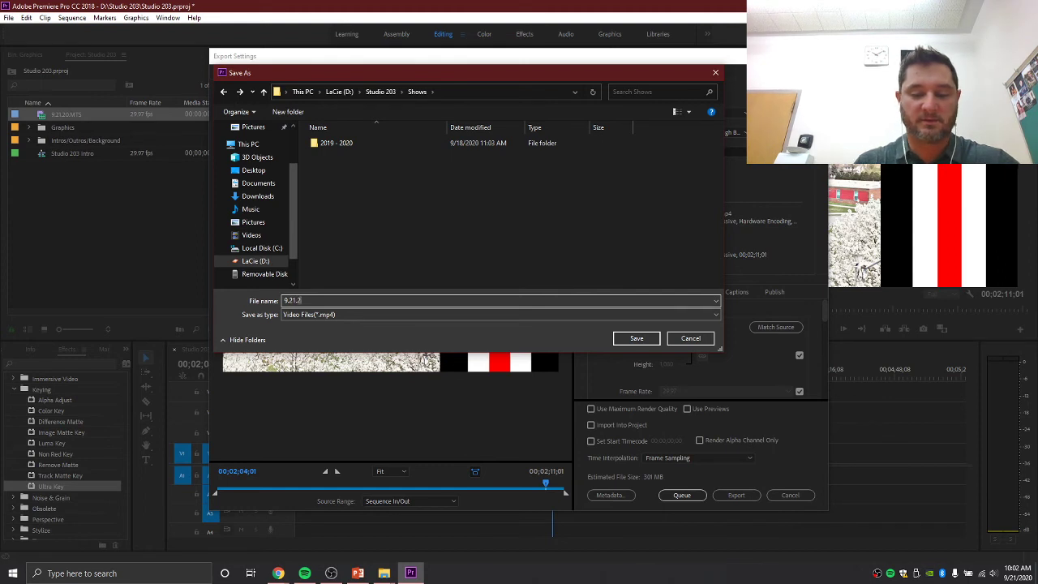
pyautogui.write('0')
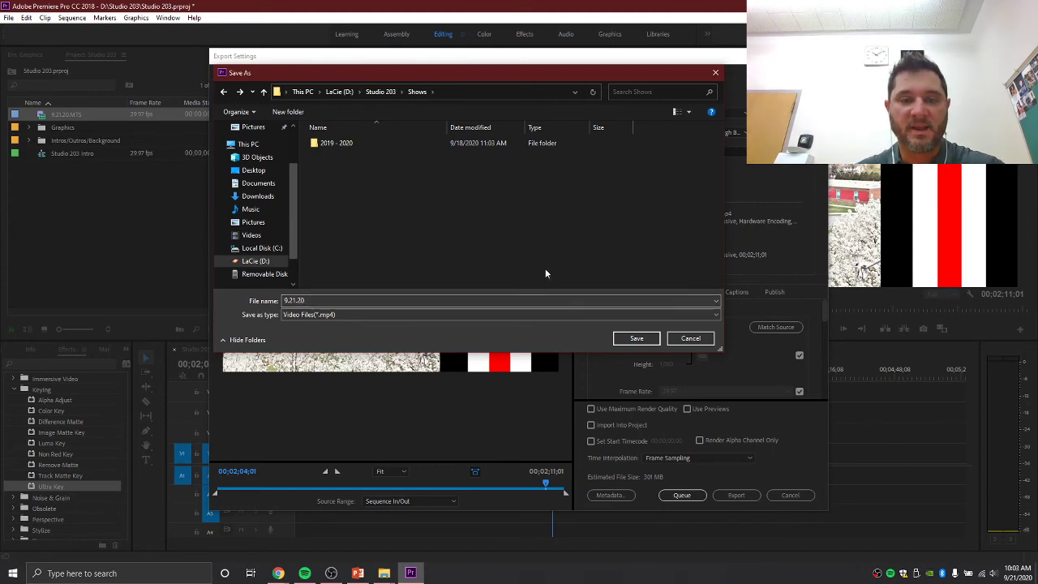
pyautogui.click(636, 339)
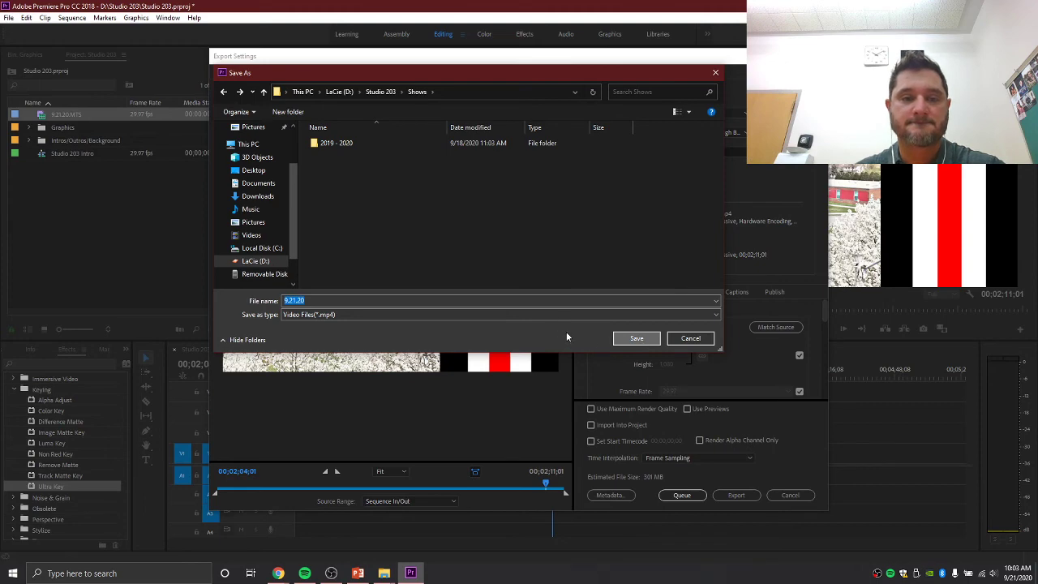
pyautogui.click(635, 339)
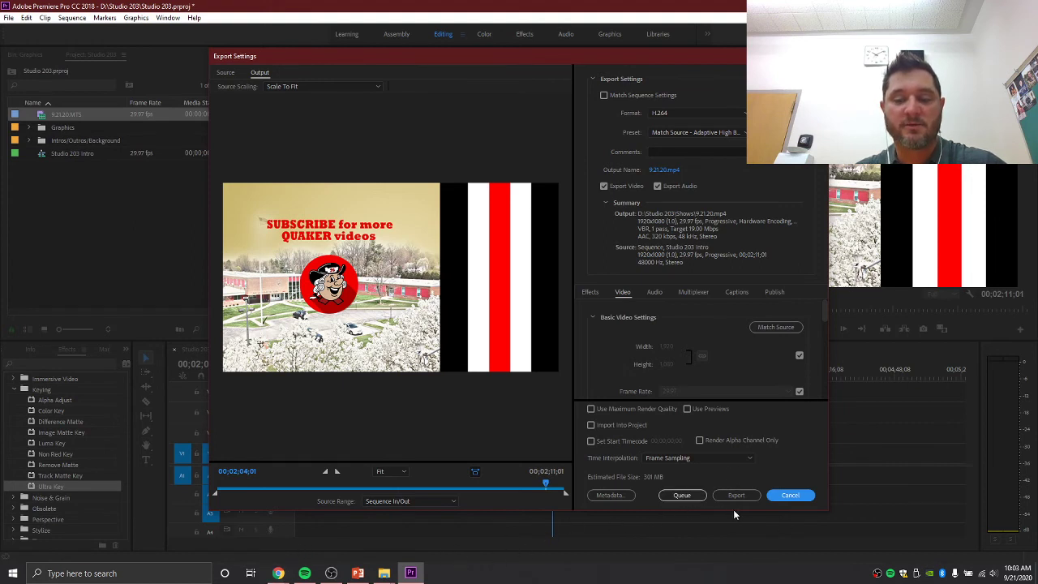
# - Switch to the Chrome announcements window and open a new tab's address bar
pyautogui.click(279, 573)
pyautogui.click(337, 527)
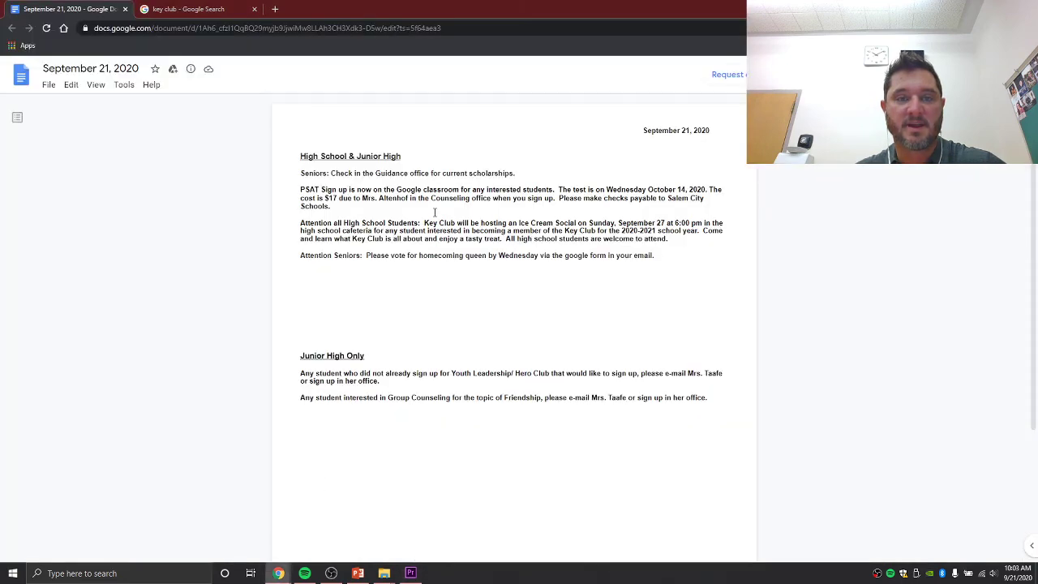
pyautogui.click(276, 9)
pyautogui.click(283, 27)
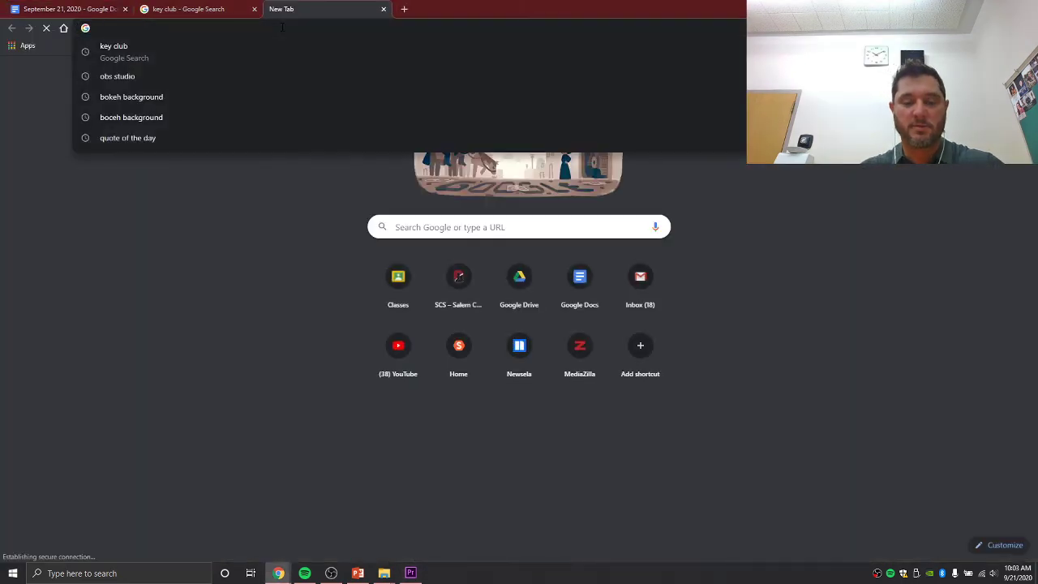
# - Load youtube.com and choose Add account from the avatar's Switch account menu
pyautogui.write('youtu')
pyautogui.press('Return')
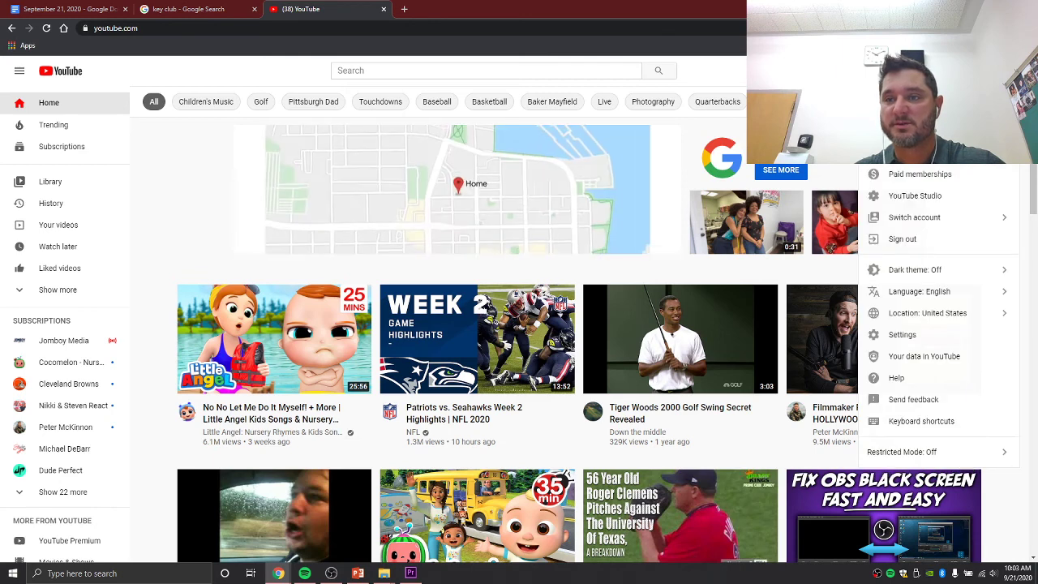
pyautogui.click(923, 219)
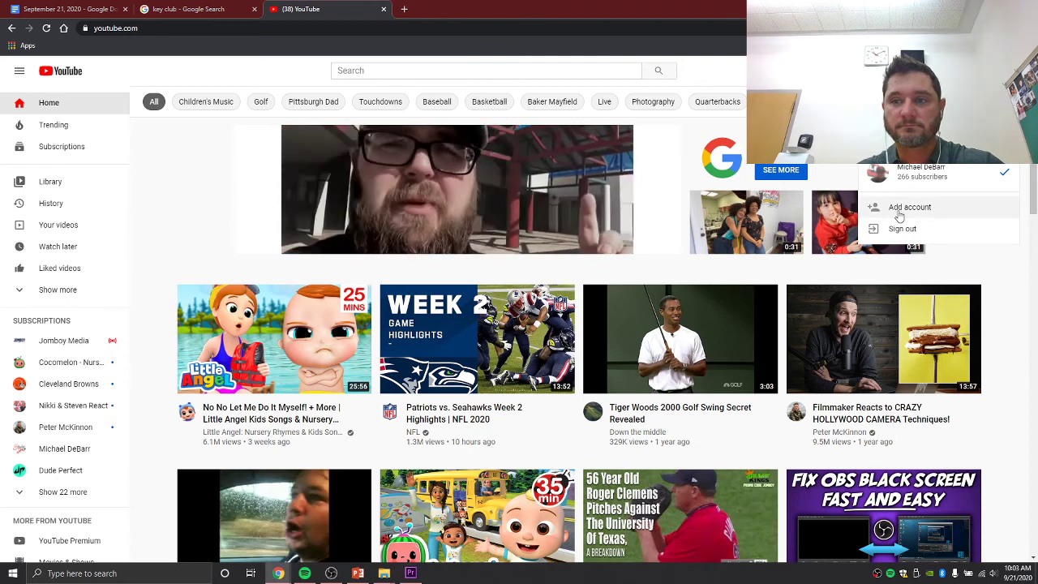
pyautogui.click(900, 212)
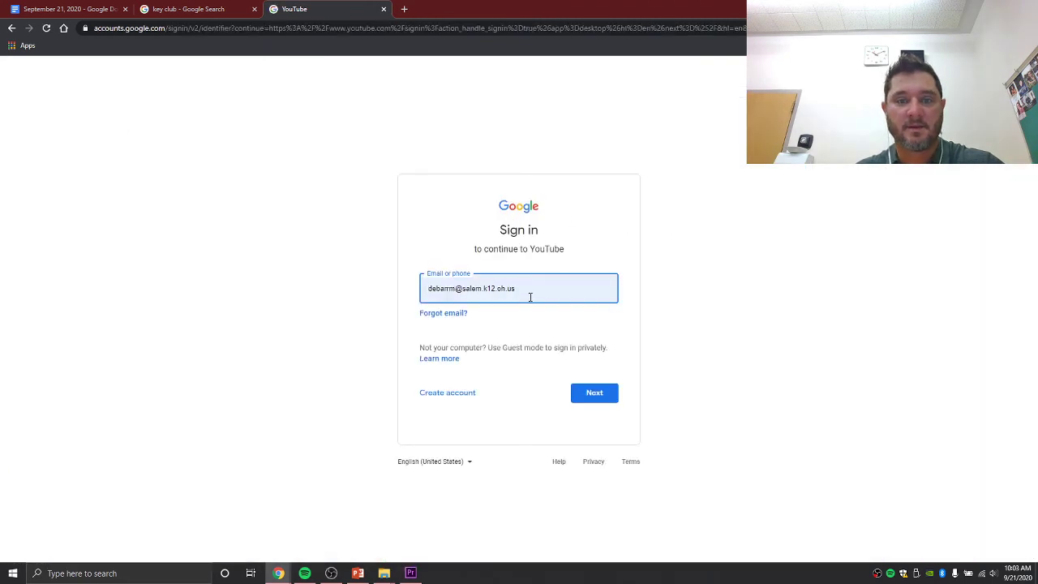
# - Sign in with the studio channel's e-mail address and its password
pyautogui.moveTo(530, 297); pyautogui.dragTo(323, 286)
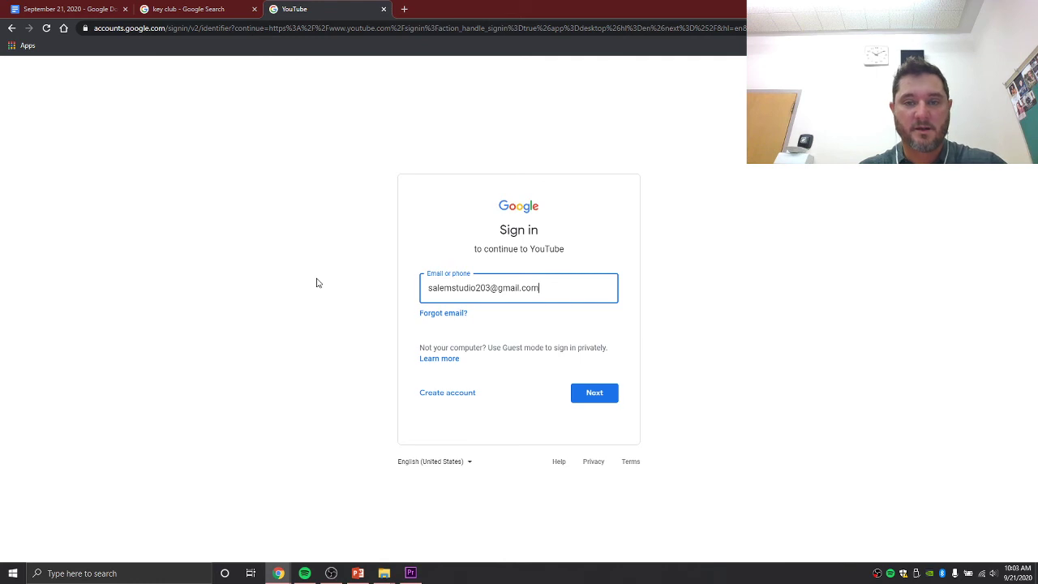
pyautogui.press('Return')
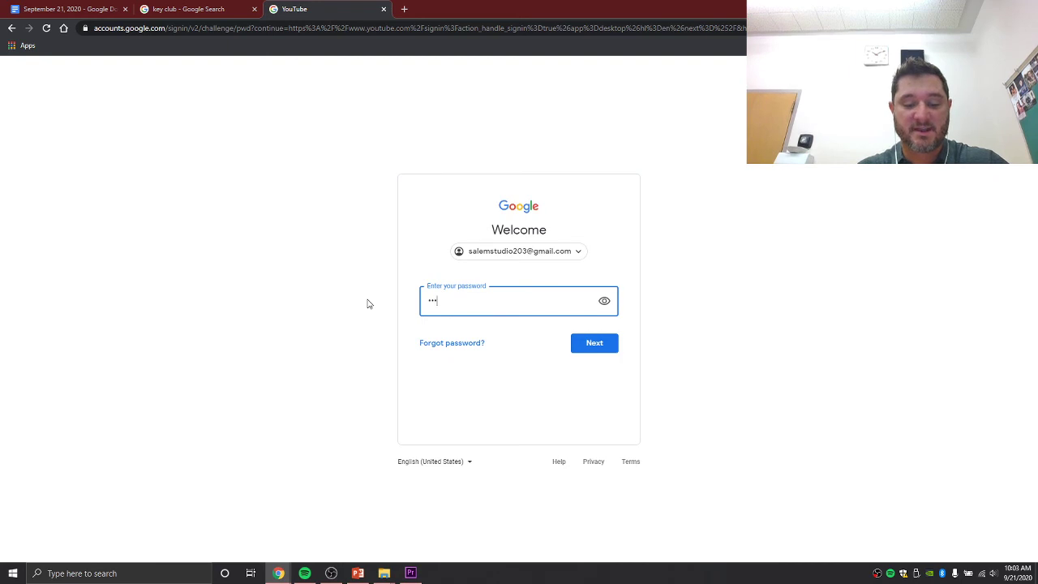
pyautogui.write('••')
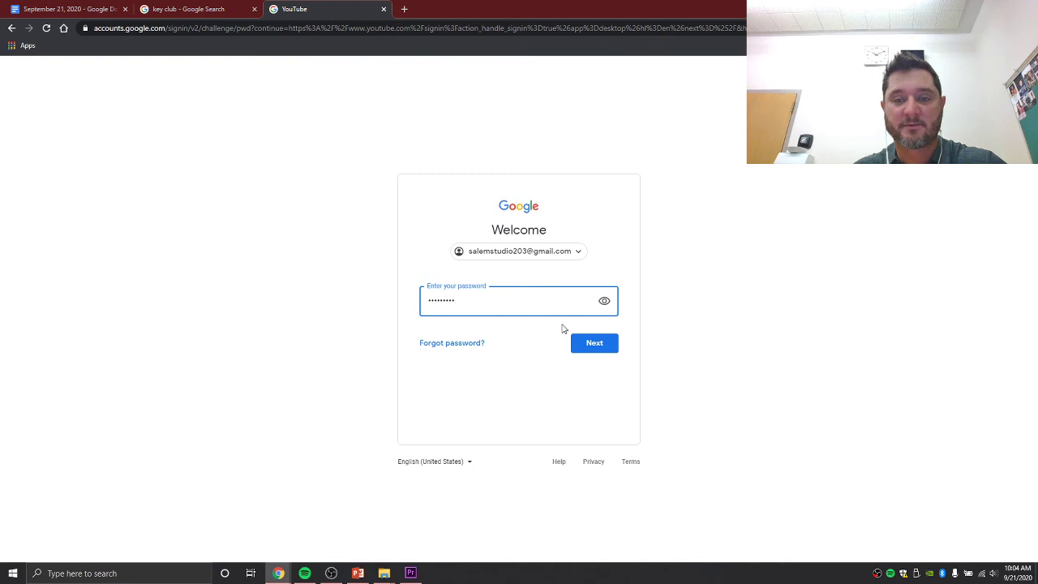
pyautogui.click(594, 344)
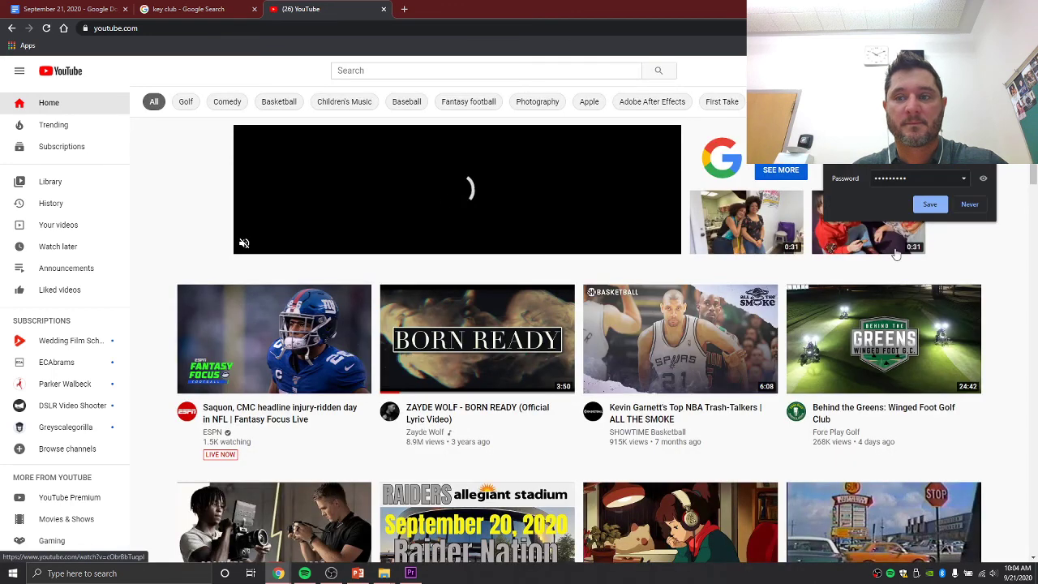
# - Let Chrome save the password and open the LaCie Shows folder beside the upload dialog
pyautogui.click(939, 210)
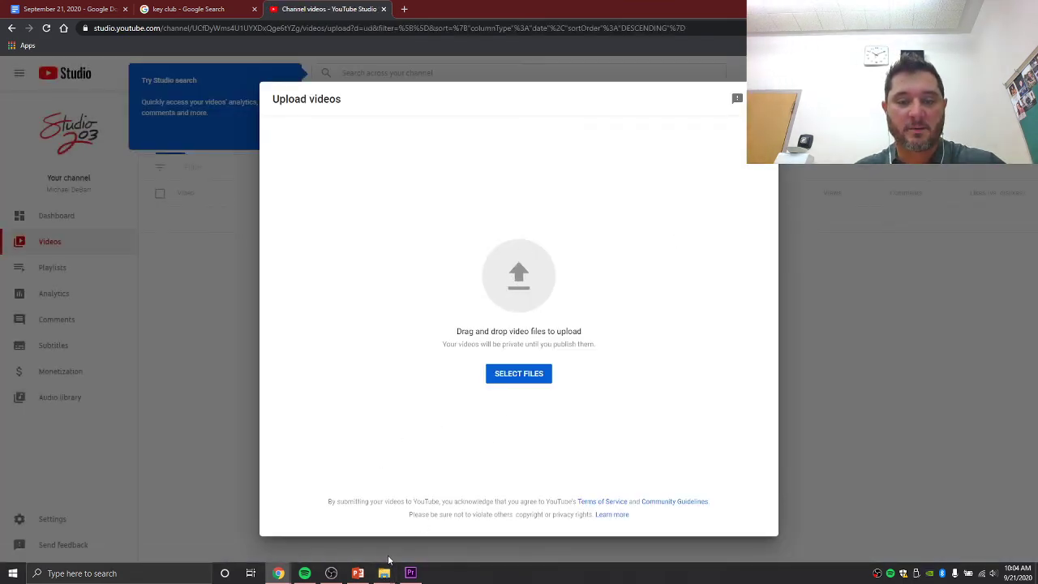
pyautogui.moveTo(385, 567)
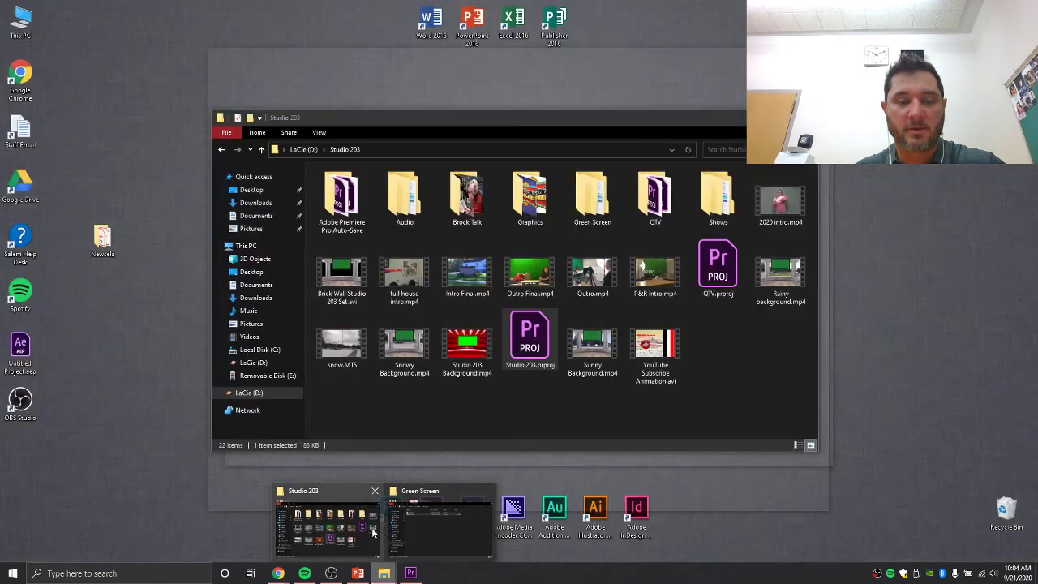
pyautogui.click(371, 527)
pyautogui.doubleClick(719, 191)
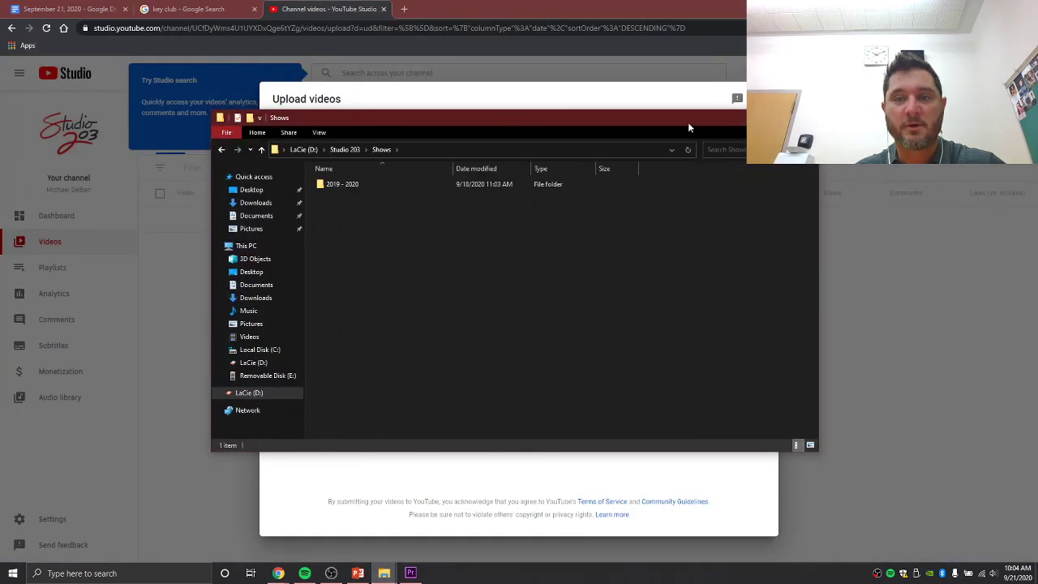
pyautogui.moveTo(687, 128); pyautogui.dragTo(799, 149)
pyautogui.moveTo(616, 143); pyautogui.dragTo(872, 136)
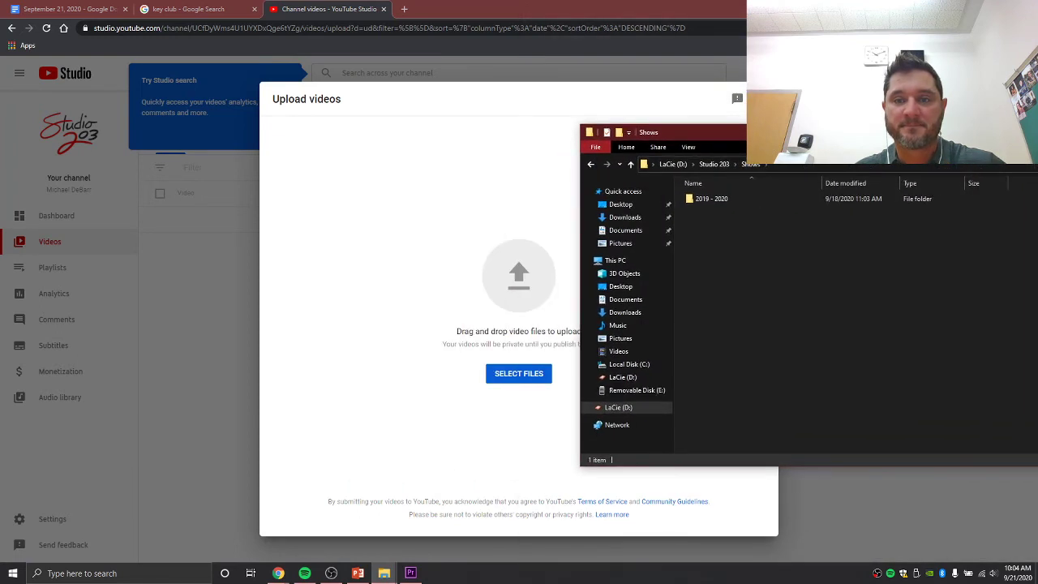
# - Drag 1.22.20.mp4 from 2019 - 2020 > 1.22 - 1.24 into the Upload videos area
pyautogui.doubleClick(711, 199)
pyautogui.click(710, 221)
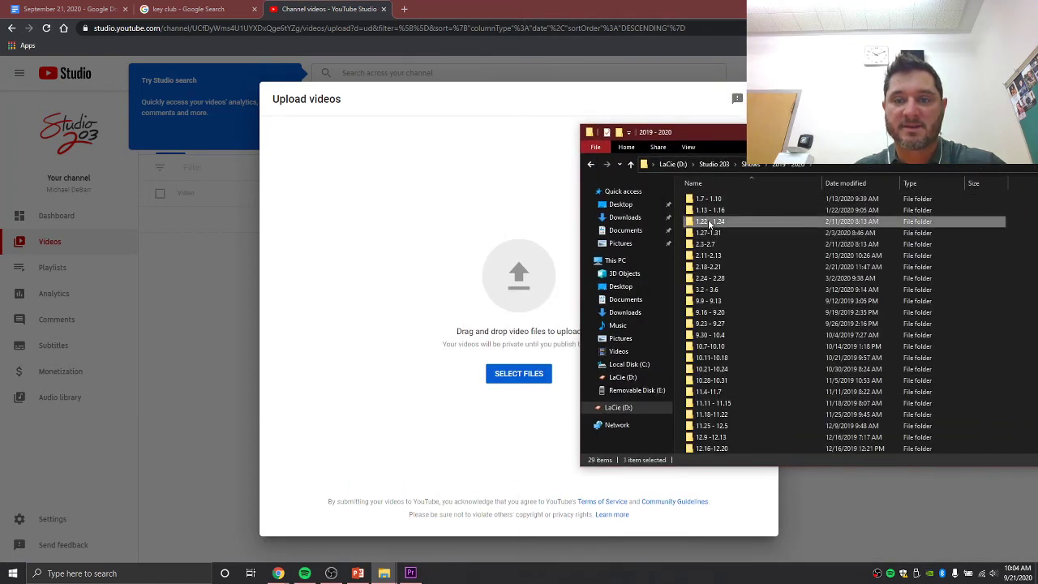
pyautogui.doubleClick(709, 222)
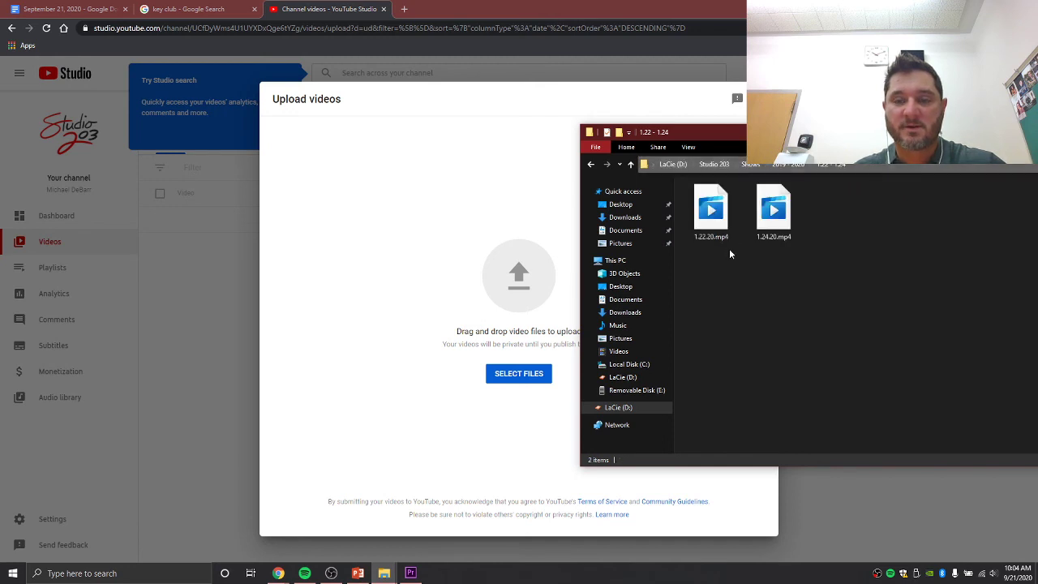
pyautogui.click(711, 225)
pyautogui.moveTo(711, 226); pyautogui.dragTo(517, 286)
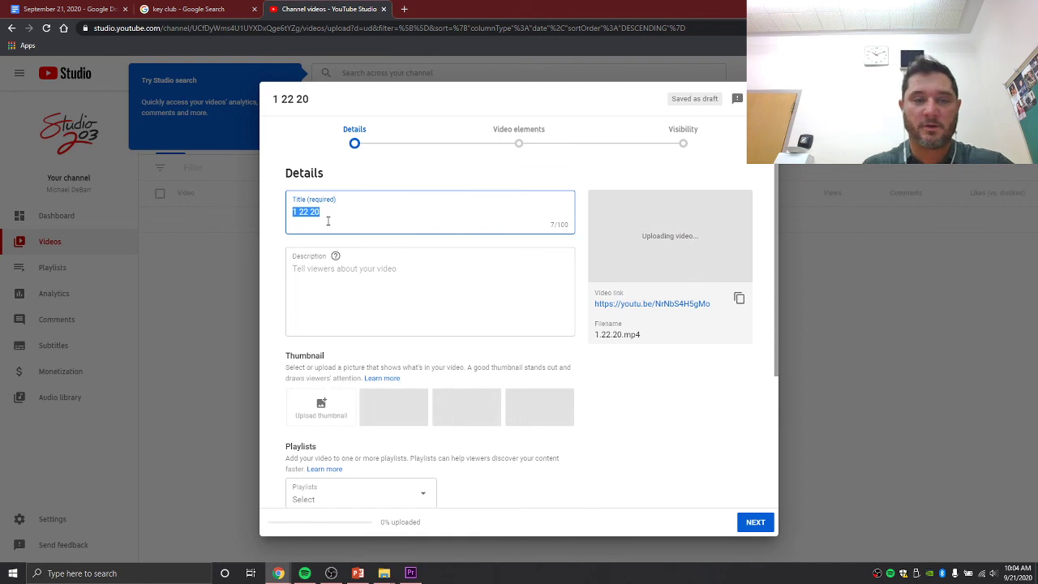
# - Title the video 'Studio 203' with description 'Salem High School and Junior High announcements for Monday September 21st'
pyautogui.write('St')
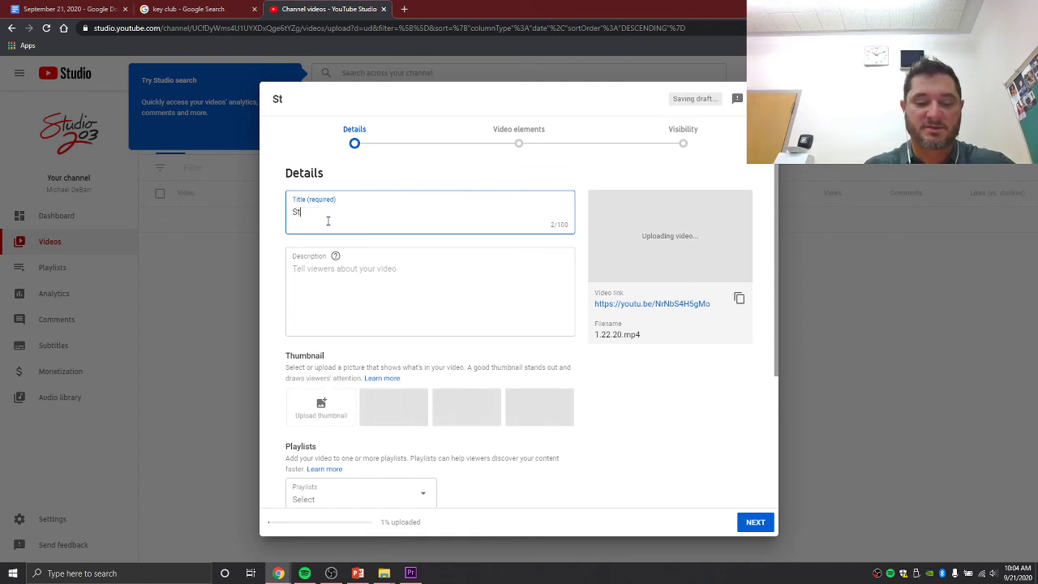
pyautogui.write('udio ')
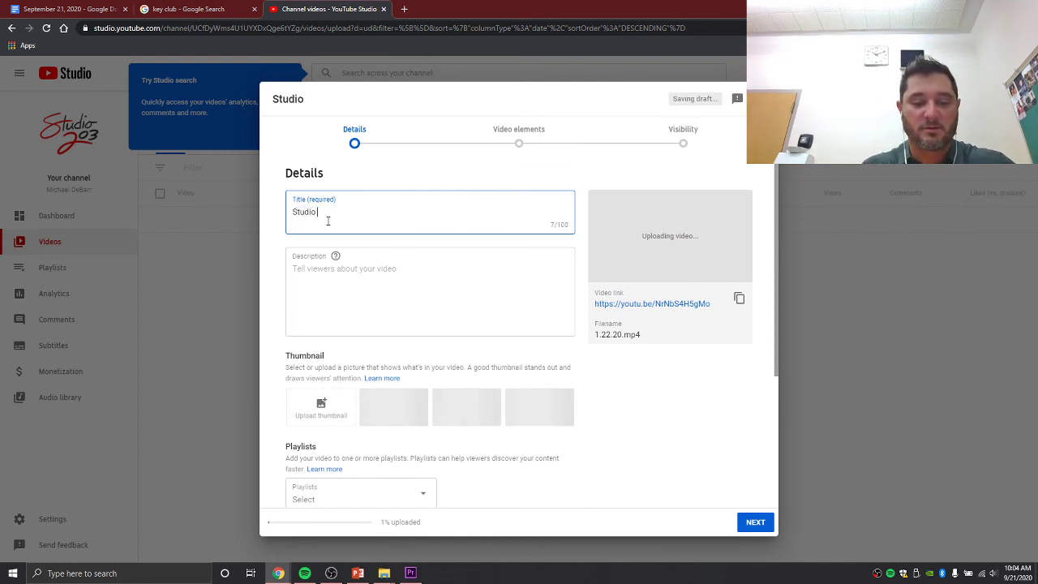
pyautogui.write('203')
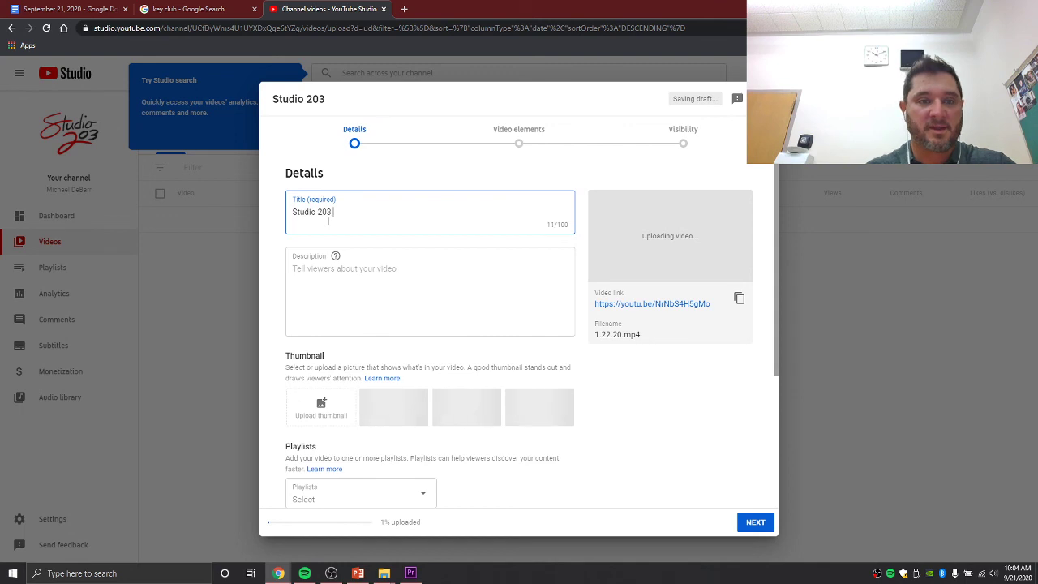
pyautogui.click(335, 274)
pyautogui.write('Salem')
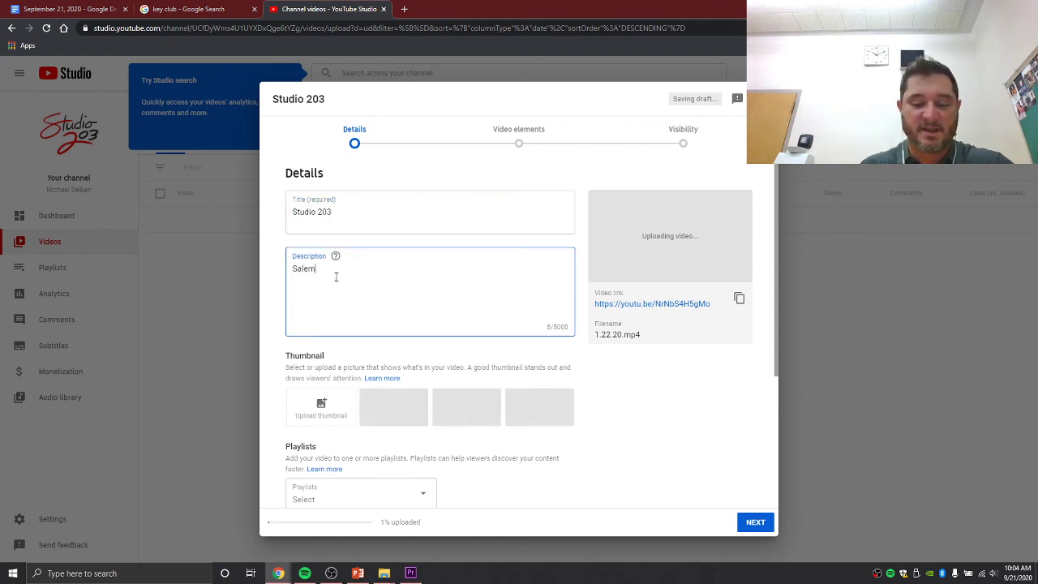
pyautogui.write(' High School')
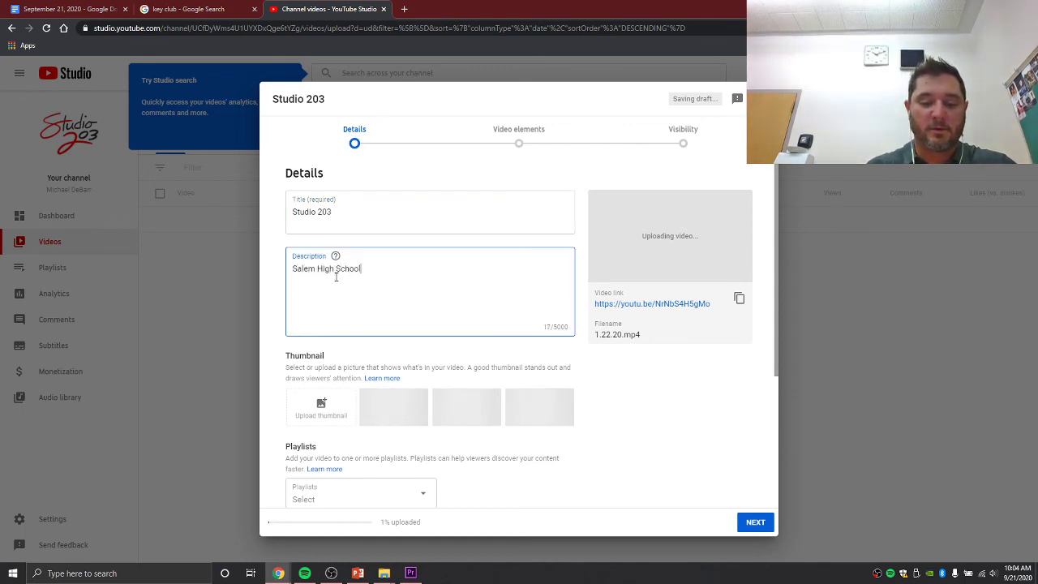
pyautogui.write(' and Junior H')
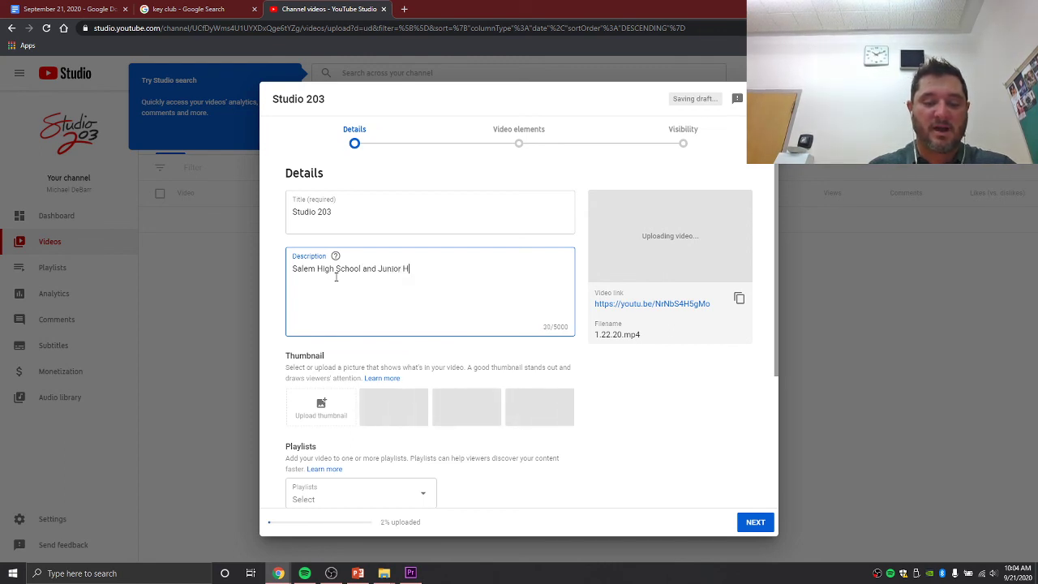
pyautogui.write('igh announcement')
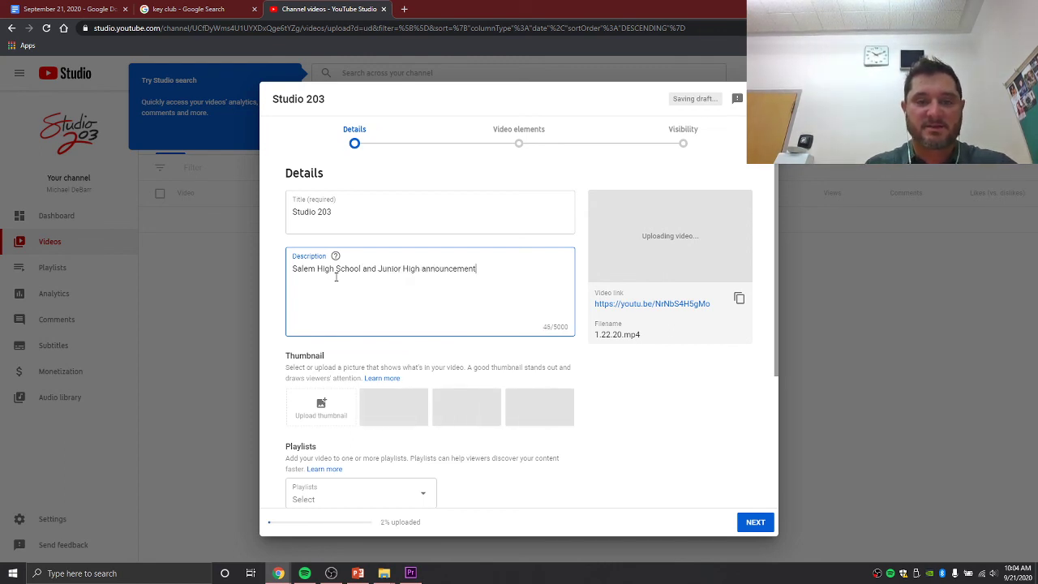
pyautogui.write('s for Mond')
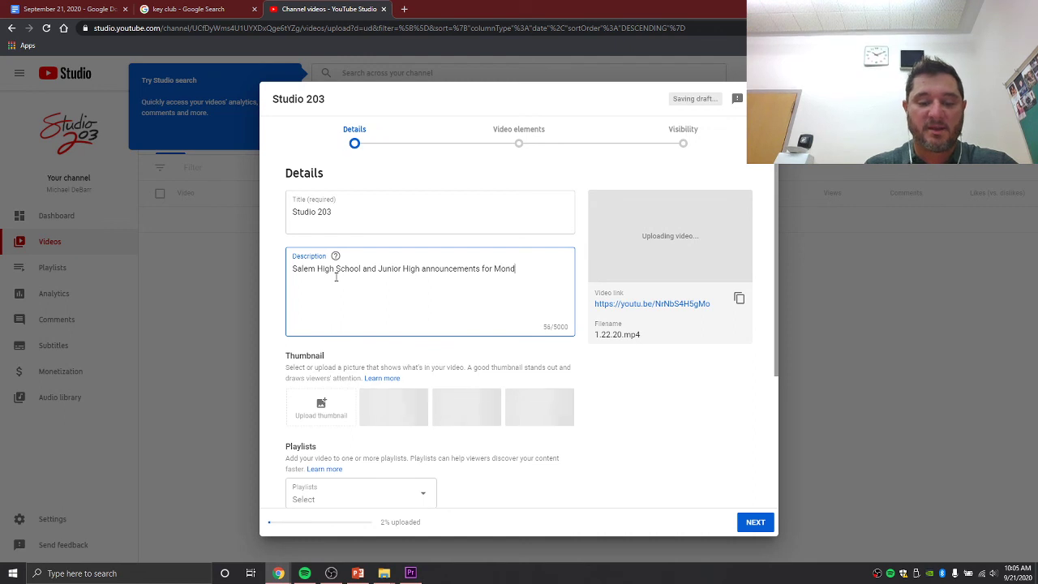
pyautogui.write('ay S')
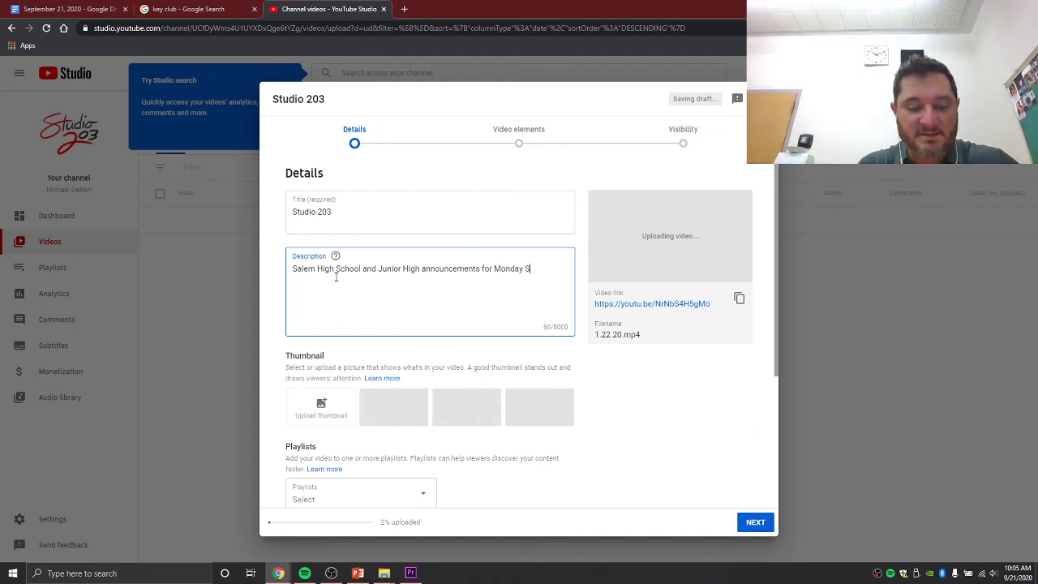
pyautogui.write('eptember 2')
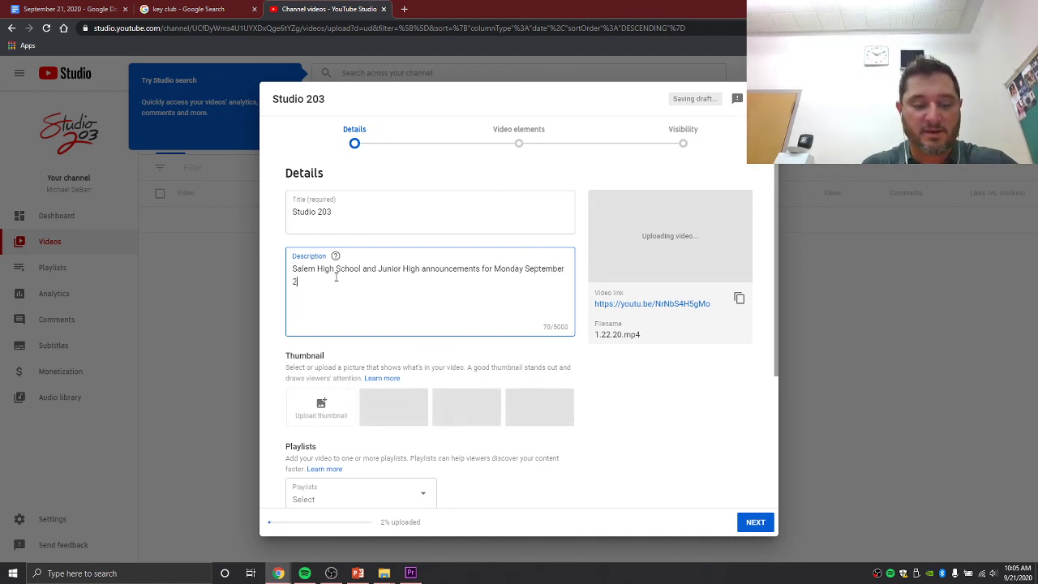
pyautogui.write('1st')
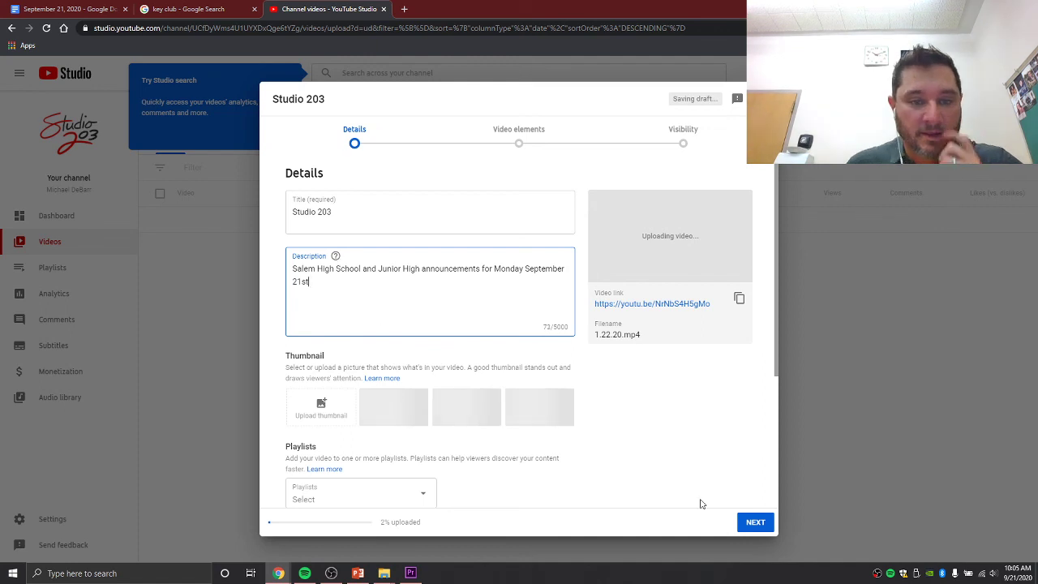
# - Set the audience to 'Yes, it's made for kids'
pyautogui.scroll(-3, 698, 430)
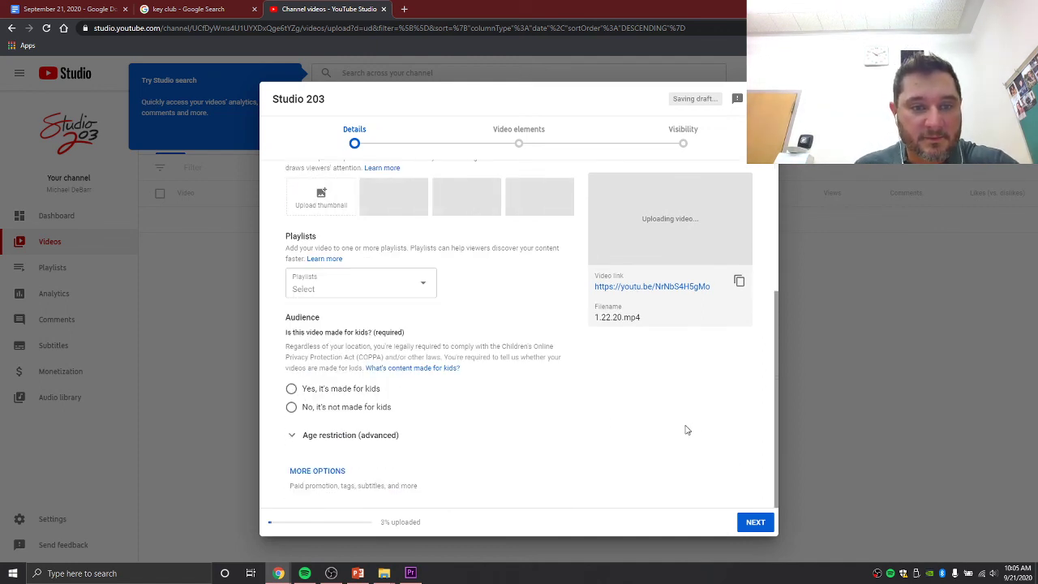
pyautogui.click(291, 388)
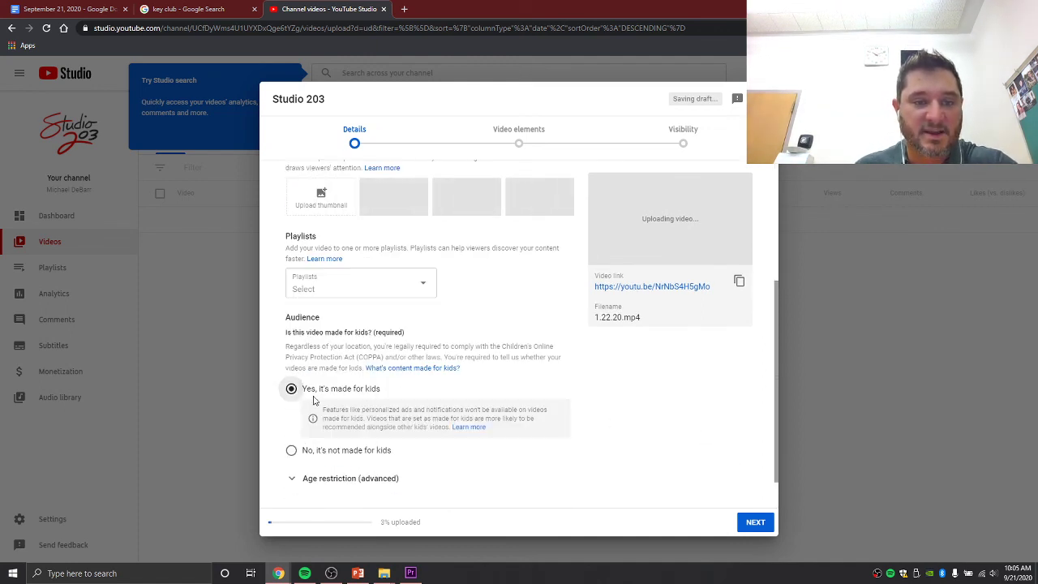
pyautogui.scroll(-1, 688, 412)
pyautogui.scroll(4, 673, 422)
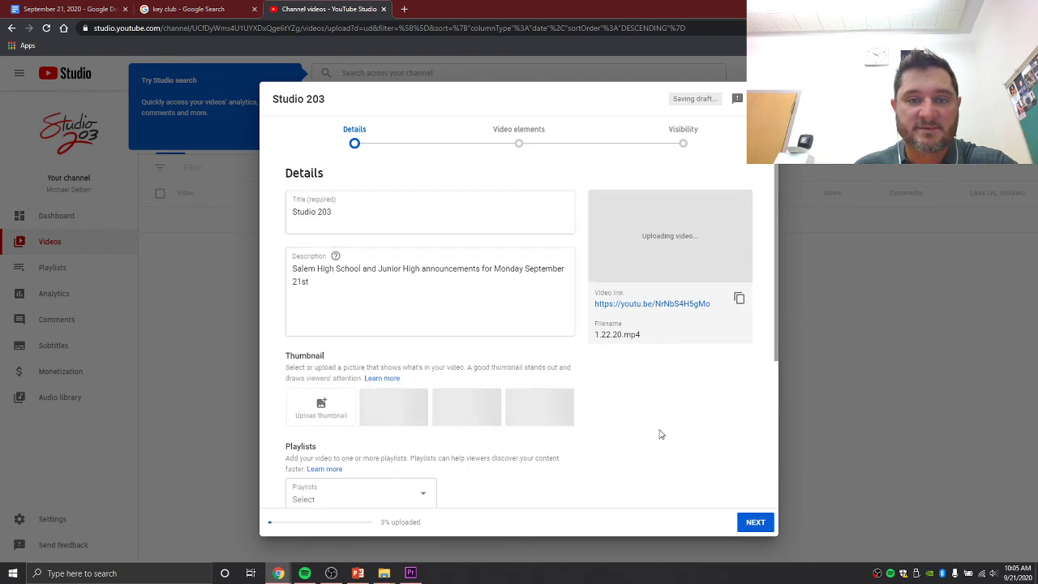
pyautogui.scroll(-2, 648, 438)
pyautogui.scroll(-1, 568, 454)
pyautogui.scroll(3, 580, 306)
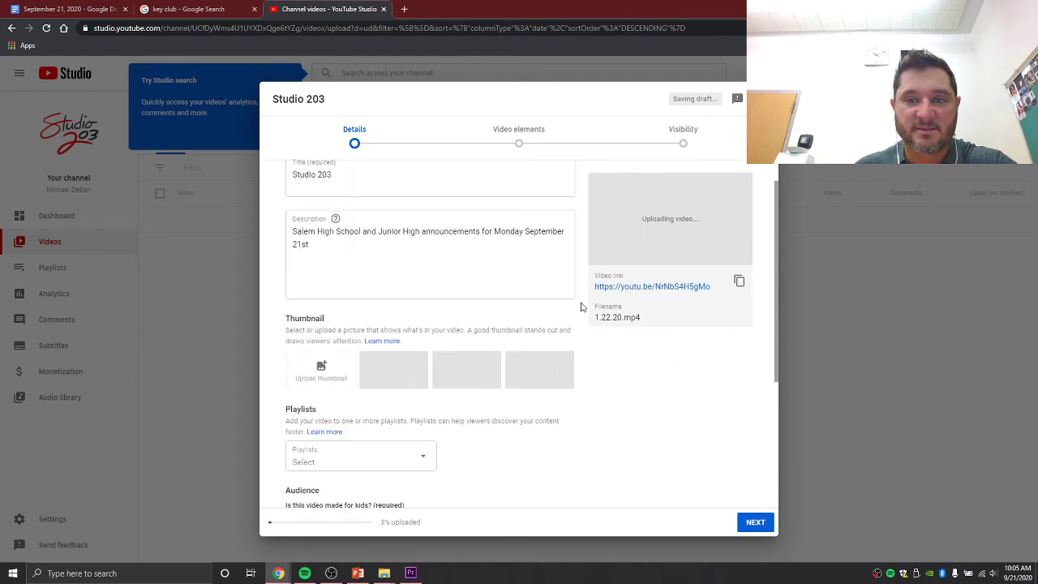
# - Advance to the visibility step, set the video to Public, and publish it
pyautogui.click(755, 521)
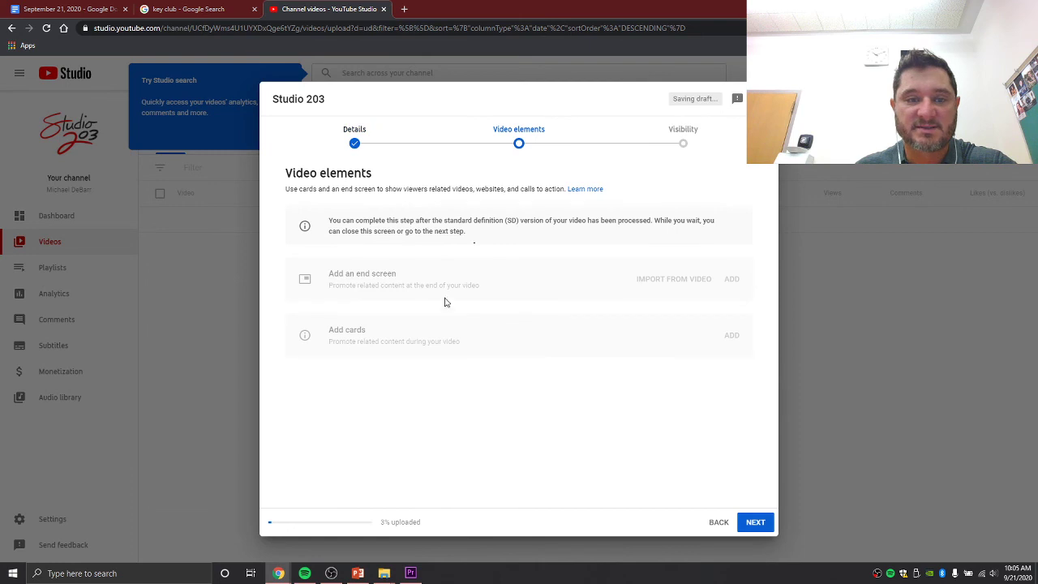
pyautogui.click(755, 522)
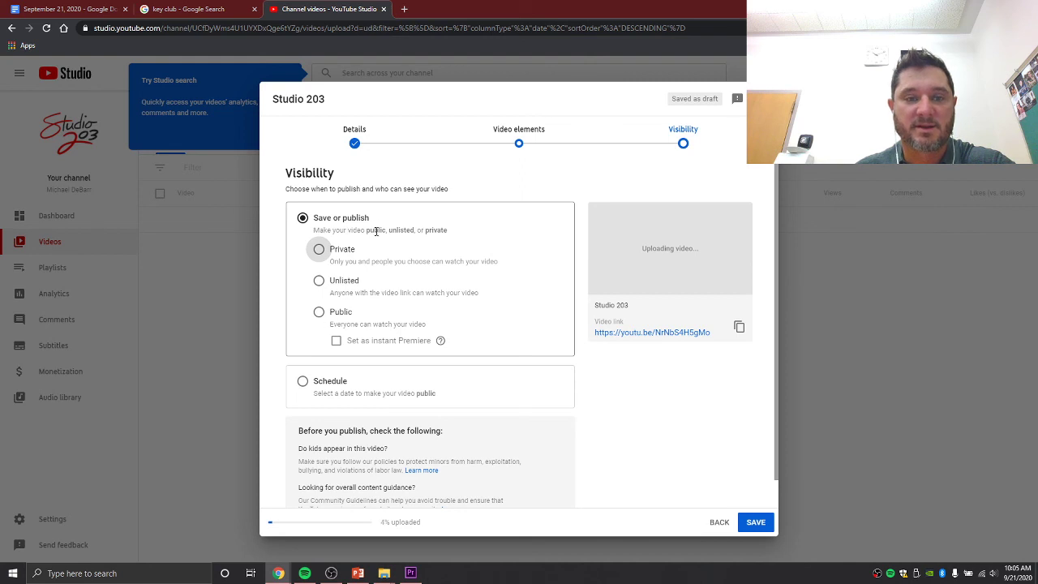
pyautogui.click(319, 312)
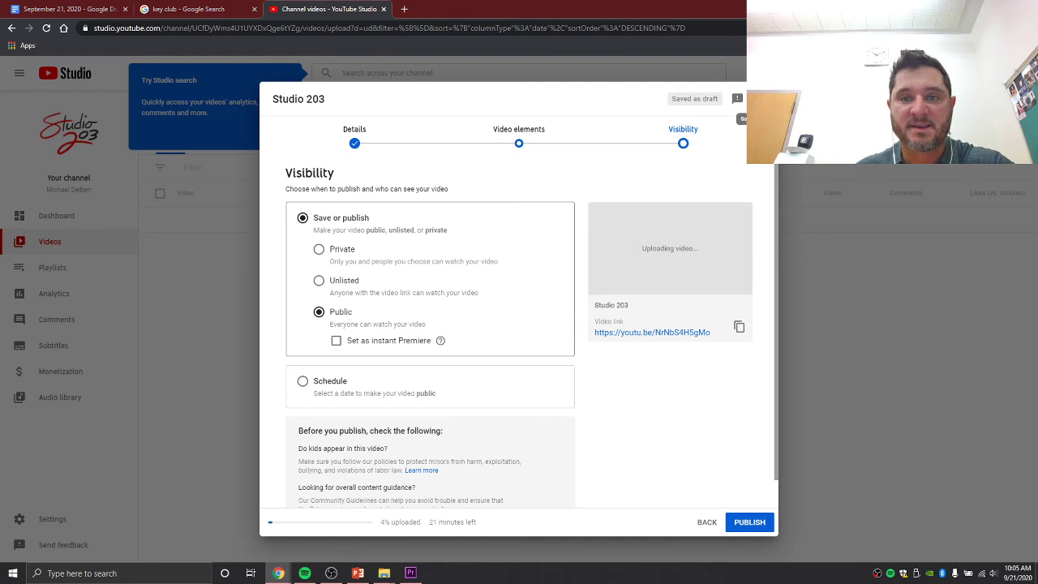
pyautogui.click(758, 99)
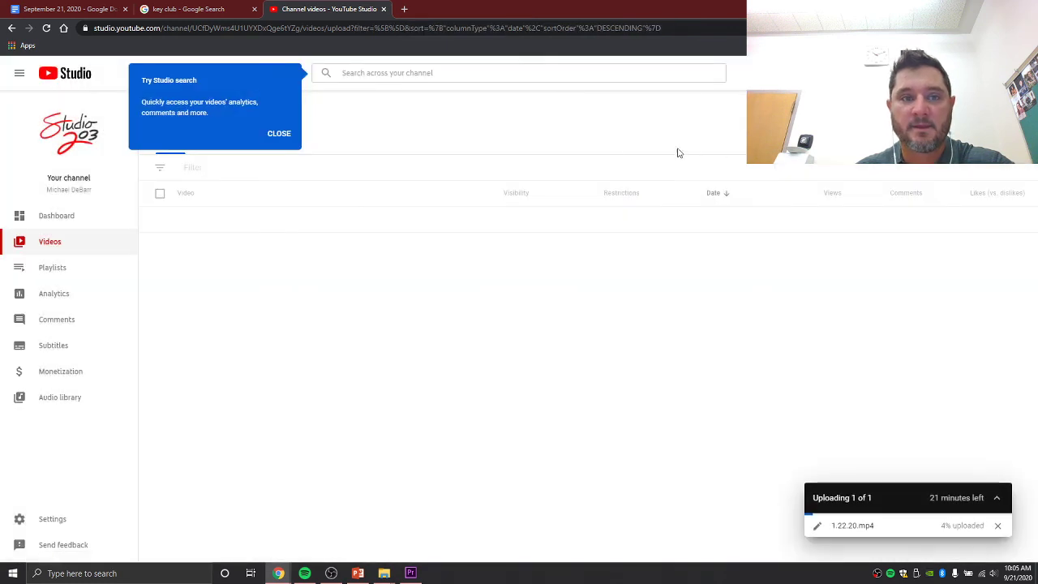
# - Cancel the 1.22.20.mp4 upload and return to Premiere Pro's Export Settings
pyautogui.click(996, 524)
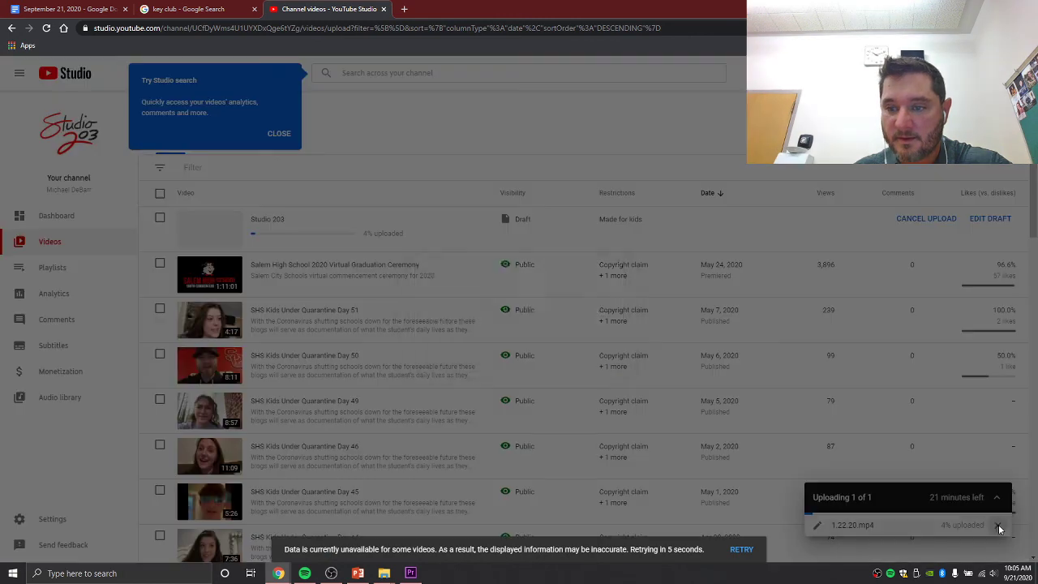
pyautogui.click(579, 340)
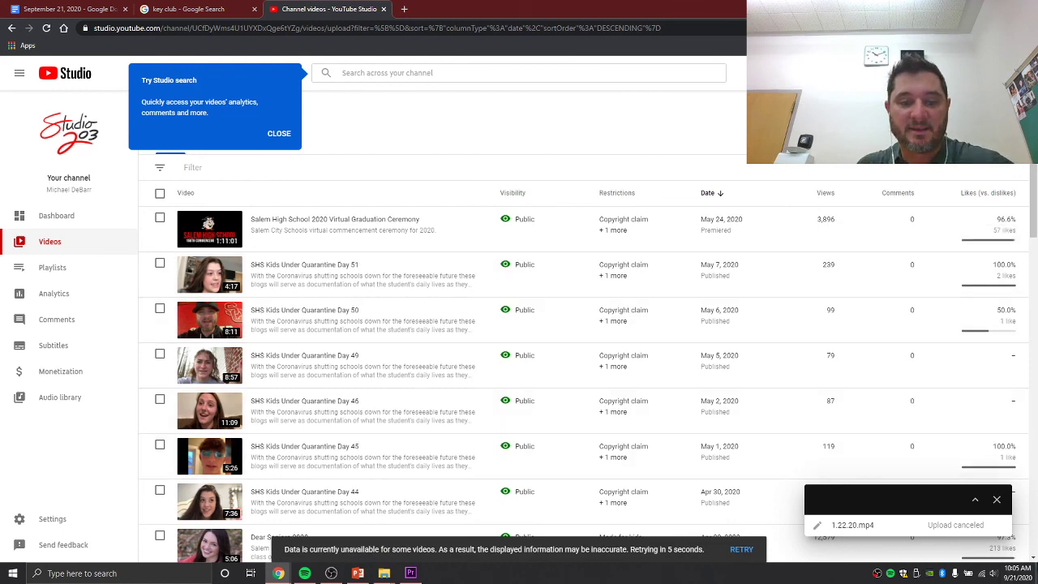
pyautogui.click(411, 573)
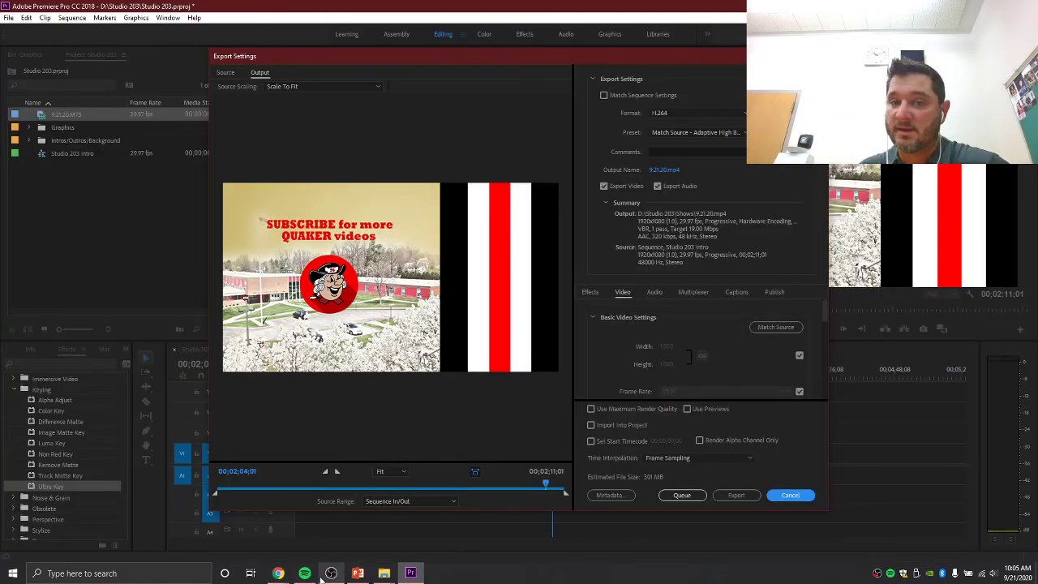
# - Switch to the OBS Studio window, its recording running at 00:22:34, over Premiere Pro
pyautogui.moveTo(324, 576)
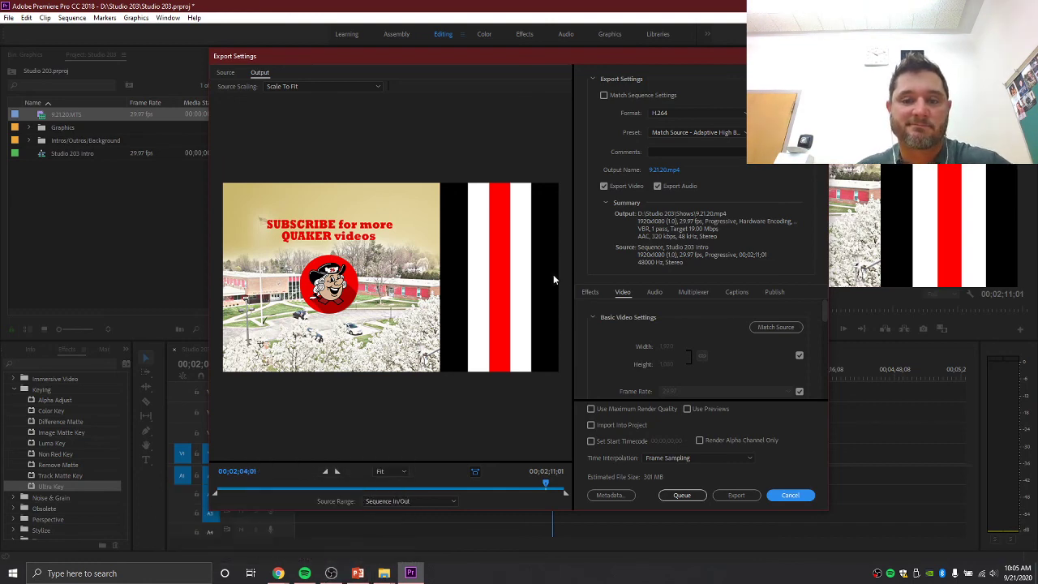
pyautogui.click(331, 573)
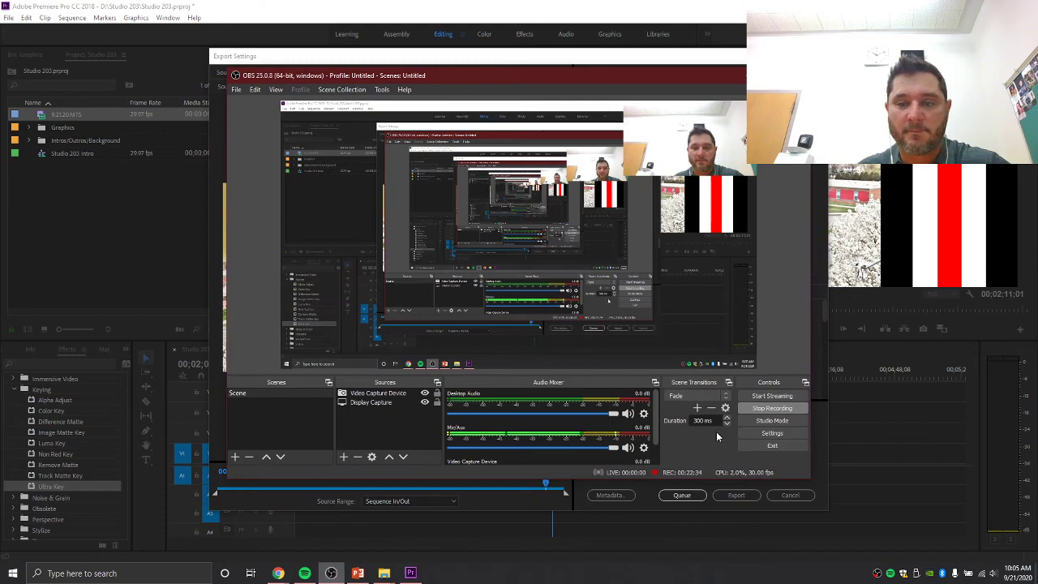